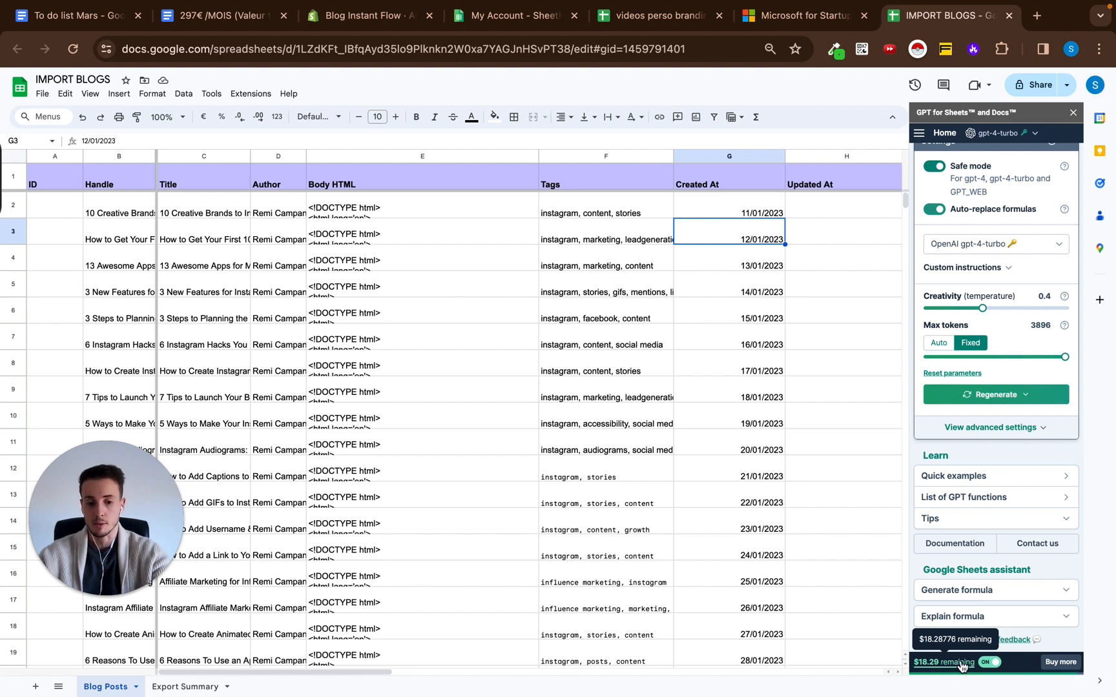
View the token packs for sale in the GPT for Sheets and Docs add-on, and return to its home view.
left_click(1061, 662)
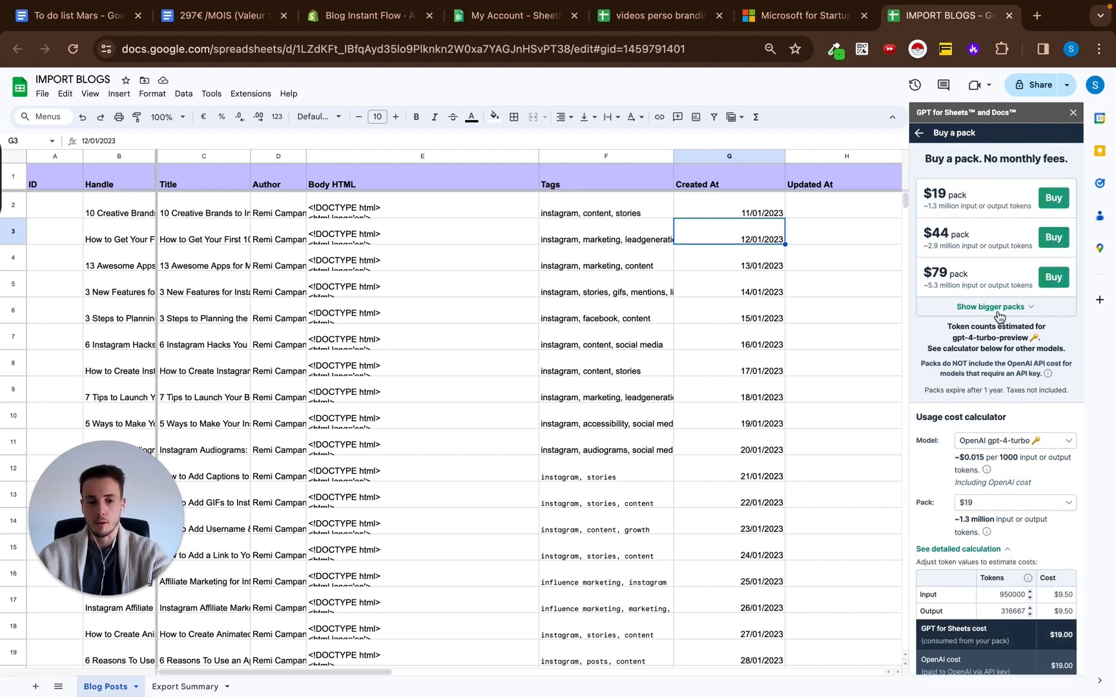
mouse_move(976, 208)
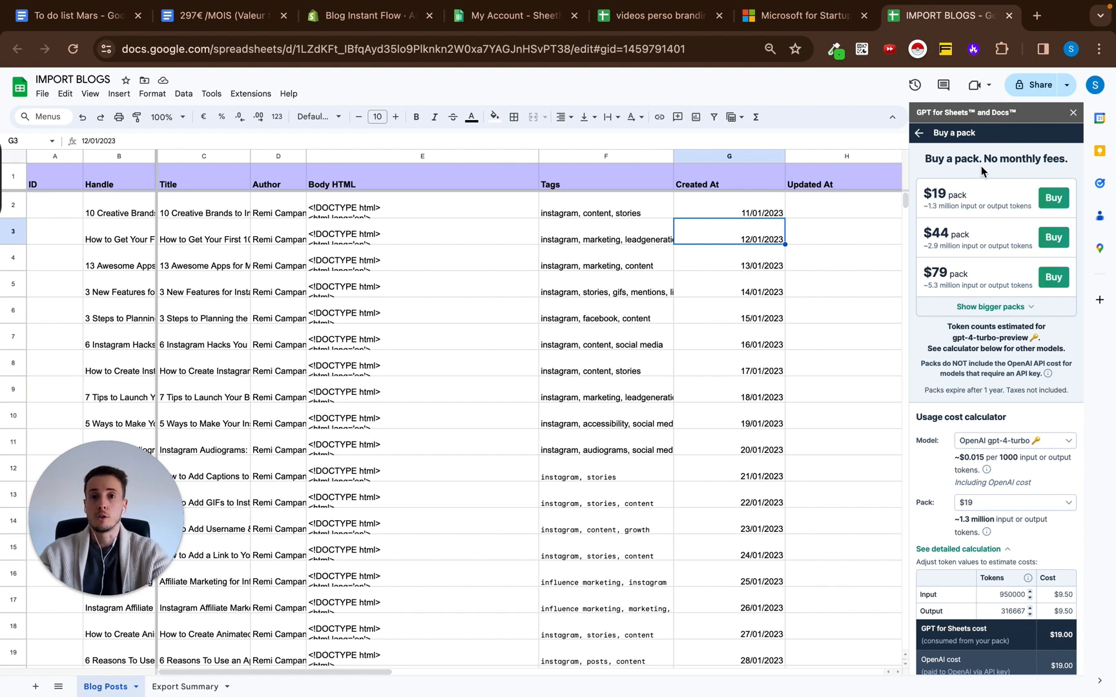
left_click(919, 132)
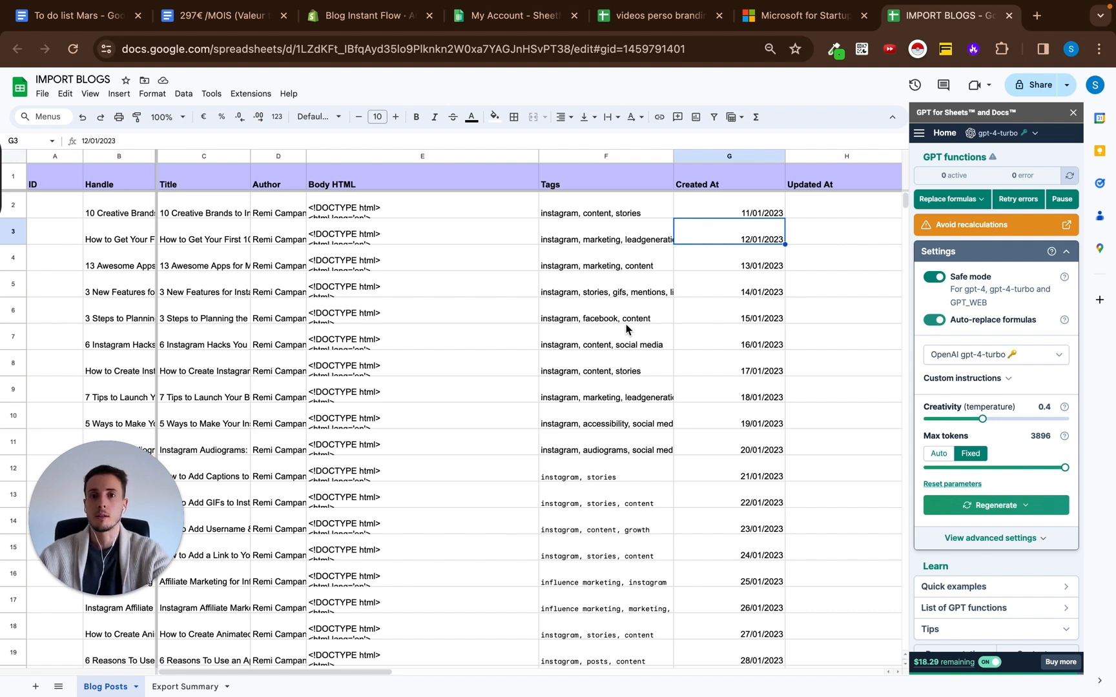
Review the blog rows around the Body HTML column and close the GPT for Sheets and Docs sidebar.
left_click(443, 210)
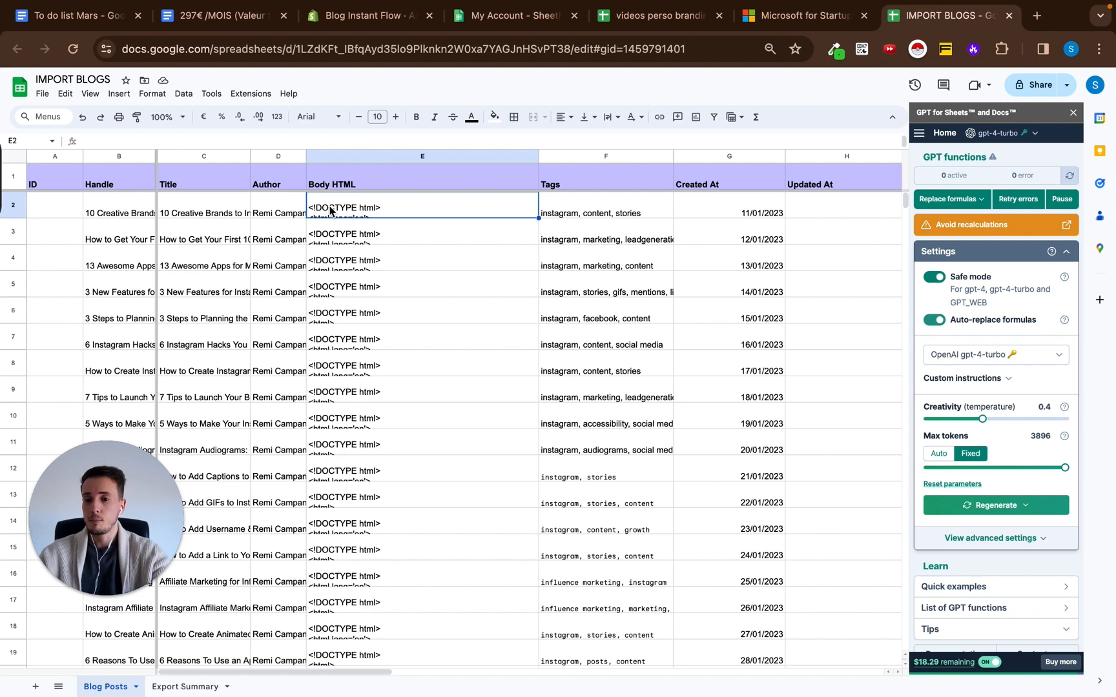
scroll(448, 307, "down", 10)
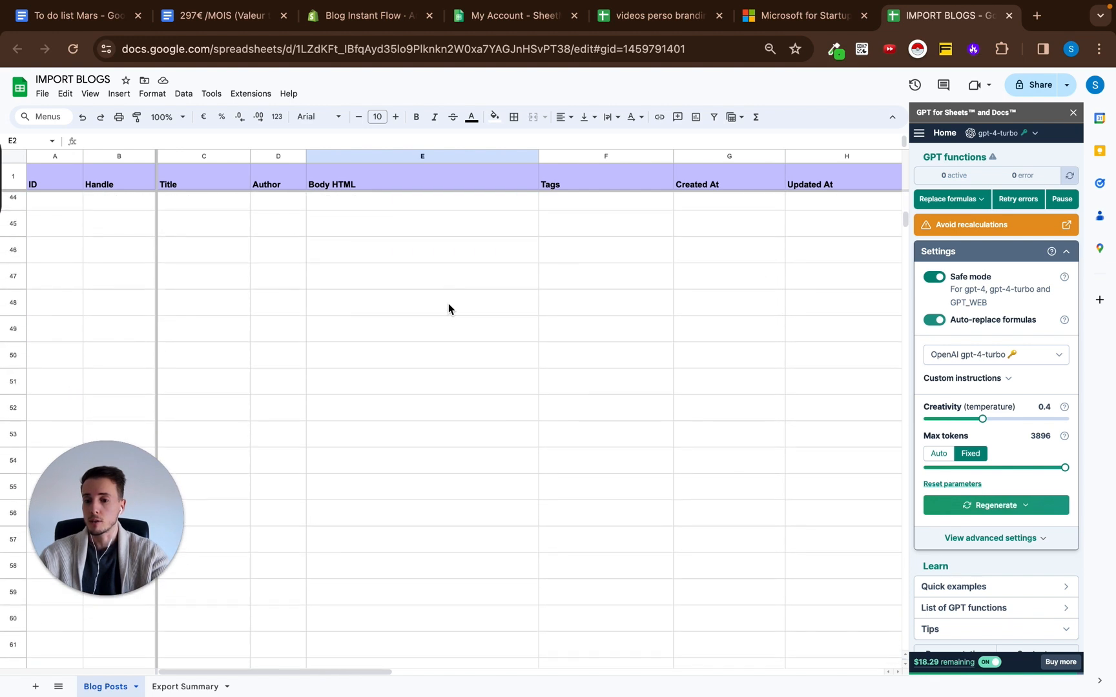
scroll(470, 381, "up", 10)
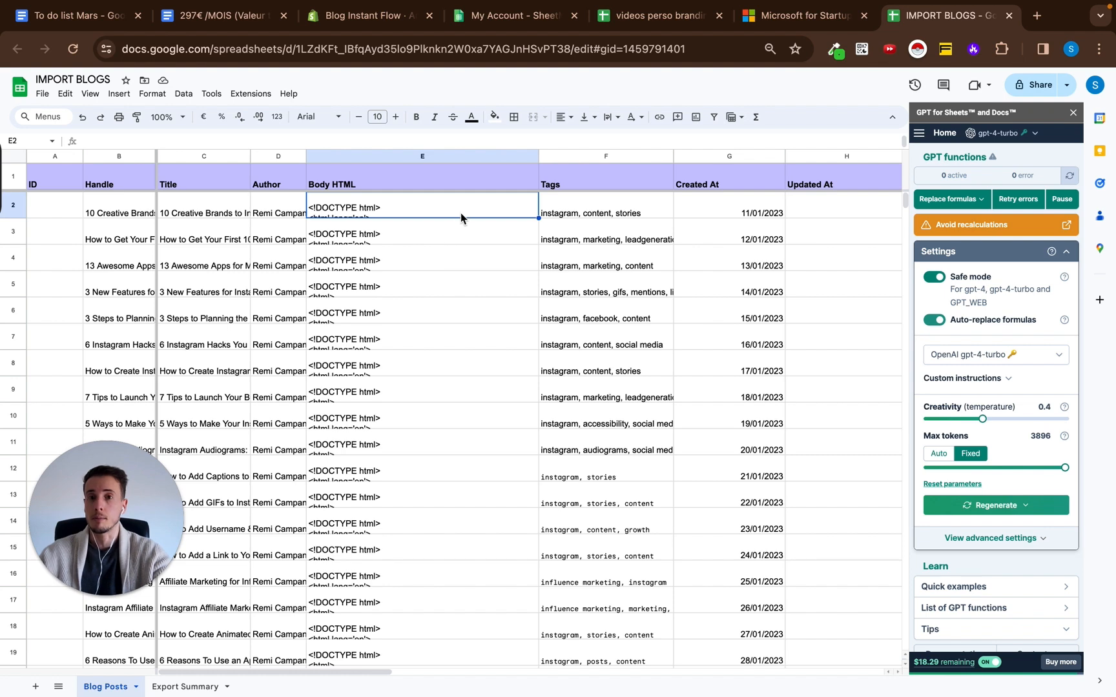
left_click(842, 215)
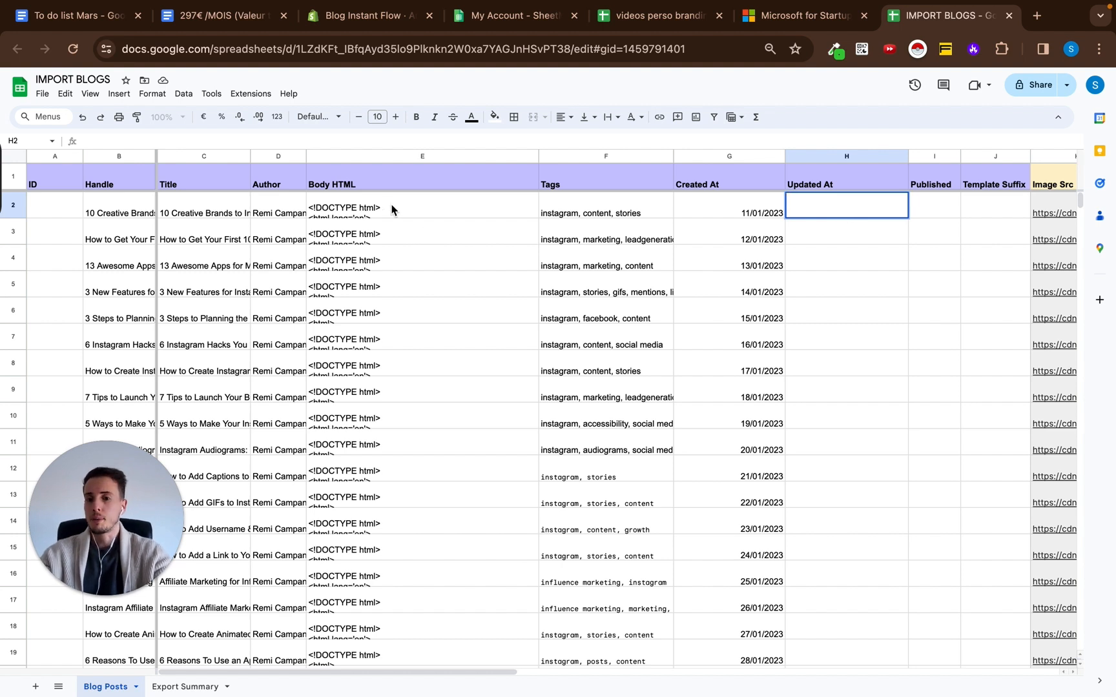
Examine the Body HTML, Tags and Metafield: description_tag columns of the blog posts.
left_click_drag(390, 205, 408, 333)
left_click_drag(603, 213, 607, 319)
double_click(594, 216)
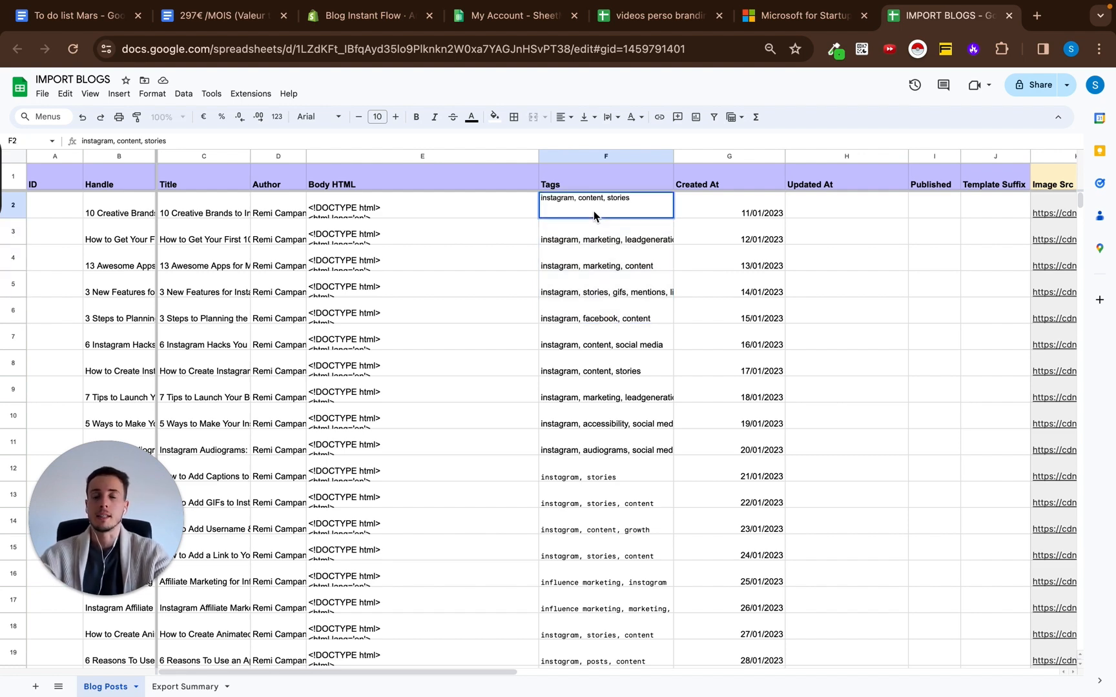
left_click(363, 276)
scroll(361, 263, "right", 20)
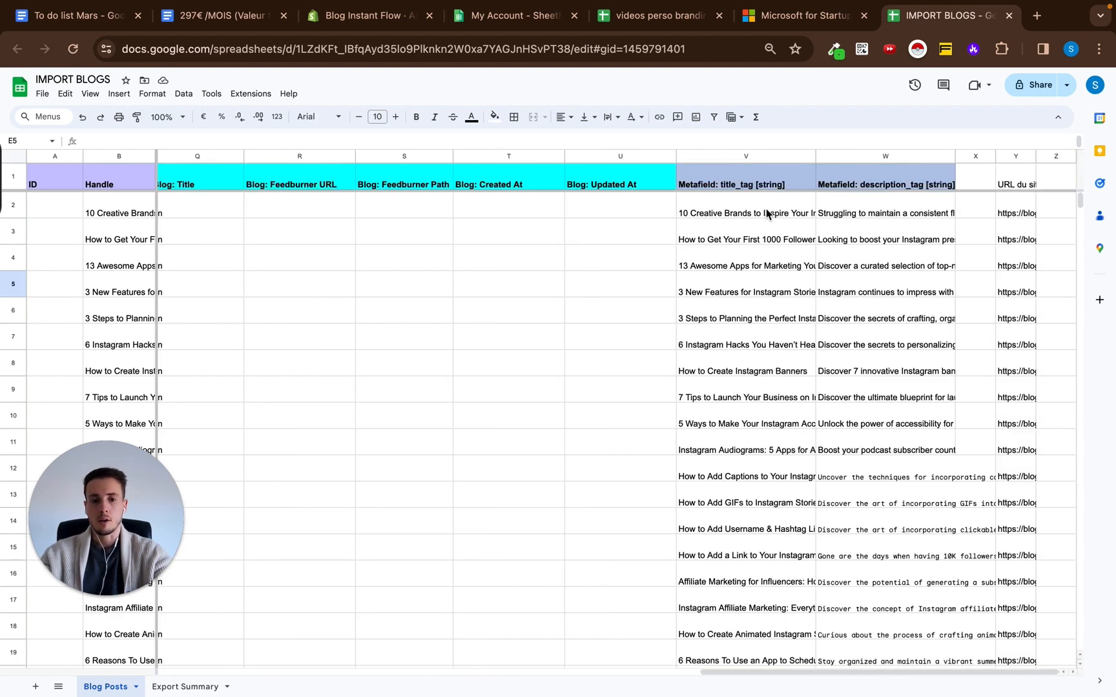
left_click(895, 216)
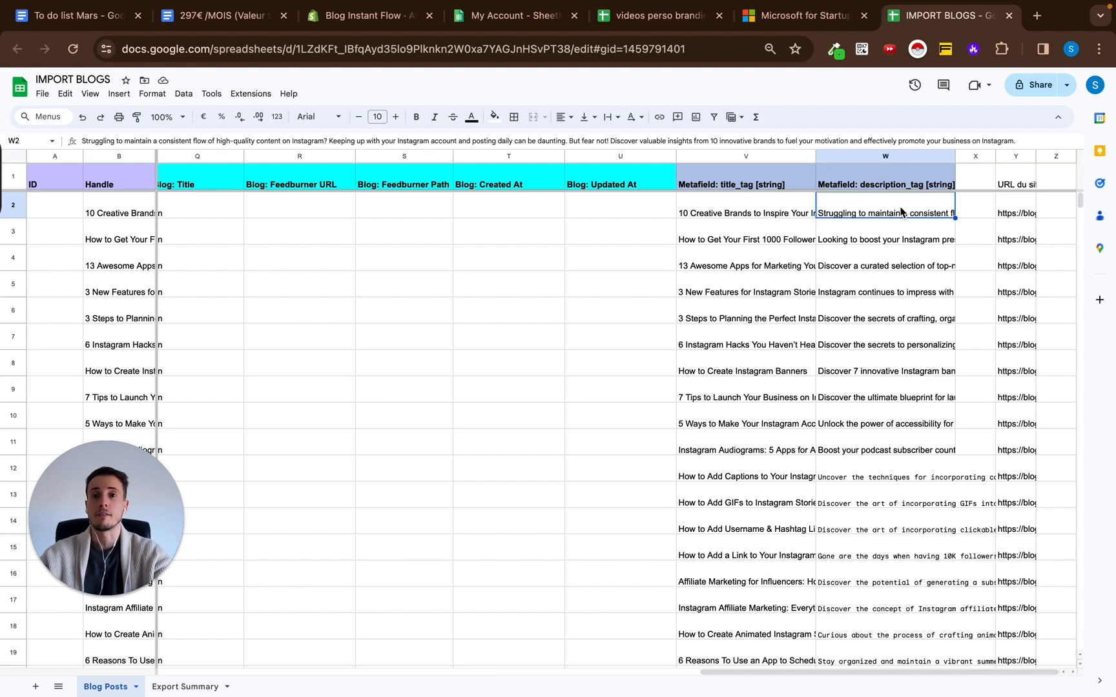
scroll(554, 251, "left", 15)
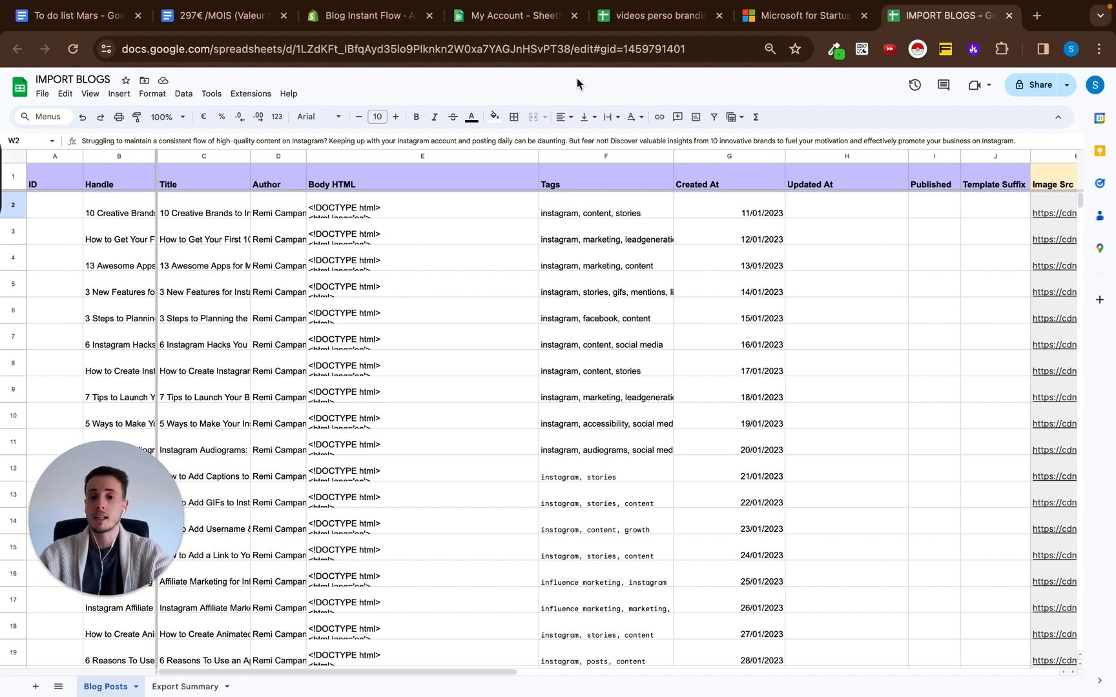
Check the SheetMagic account page, and show the SheetMagic add-on's options in the IMPORT BLOGS spreadsheet.
left_click(530, 16)
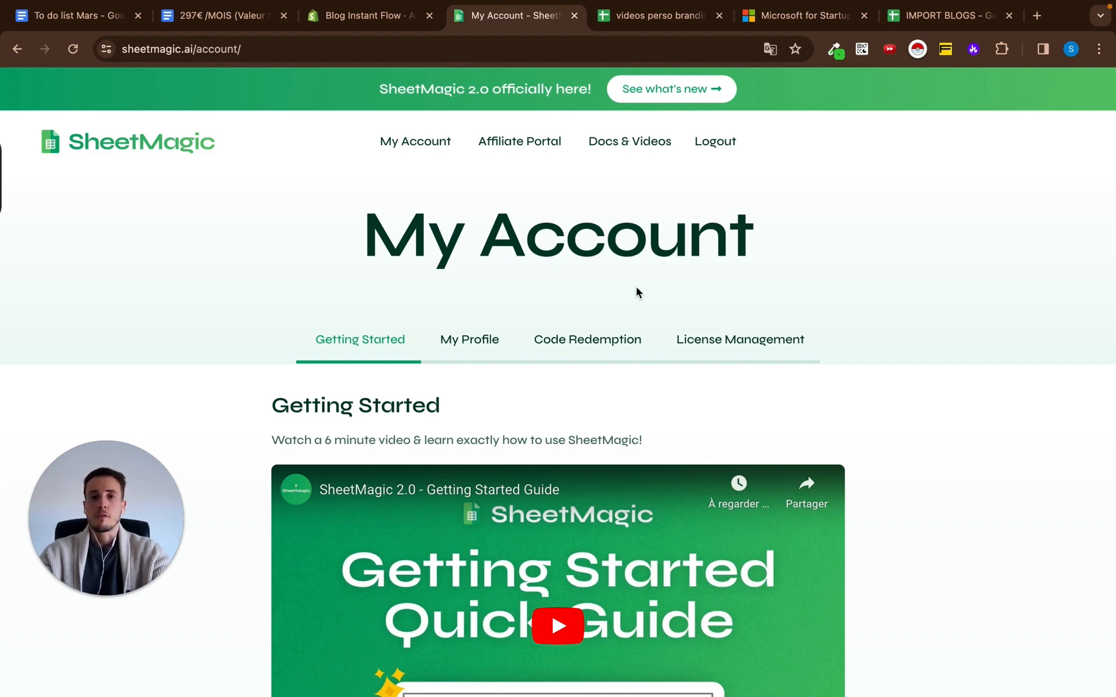
scroll(636, 287, "down", 3)
left_click(912, 23)
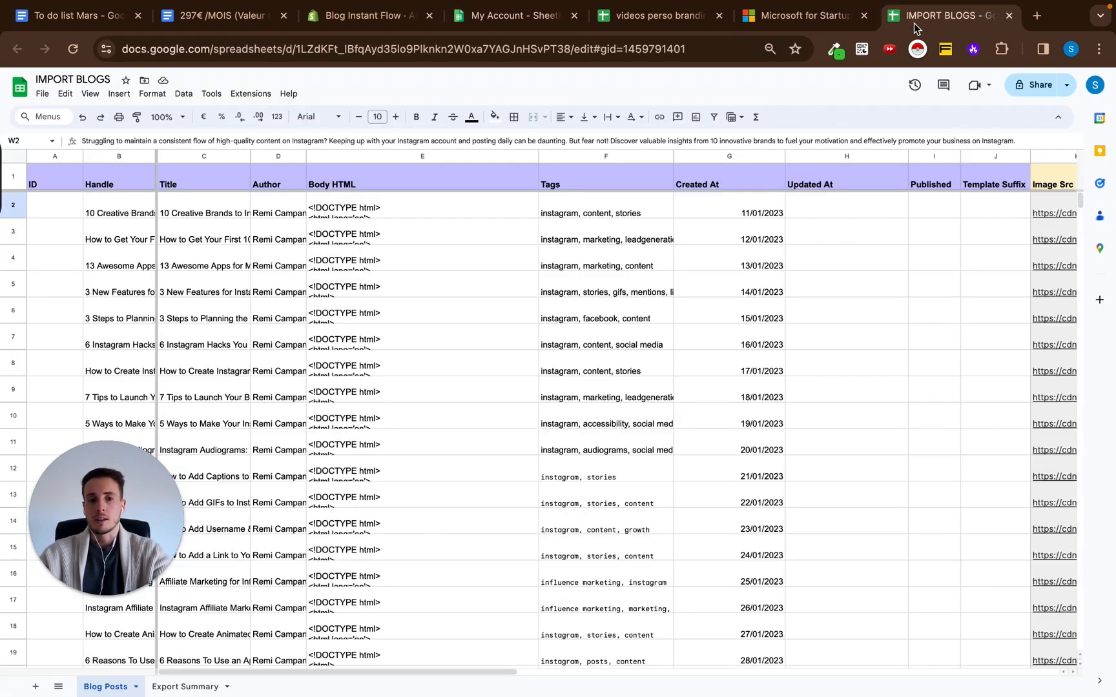
left_click(250, 94)
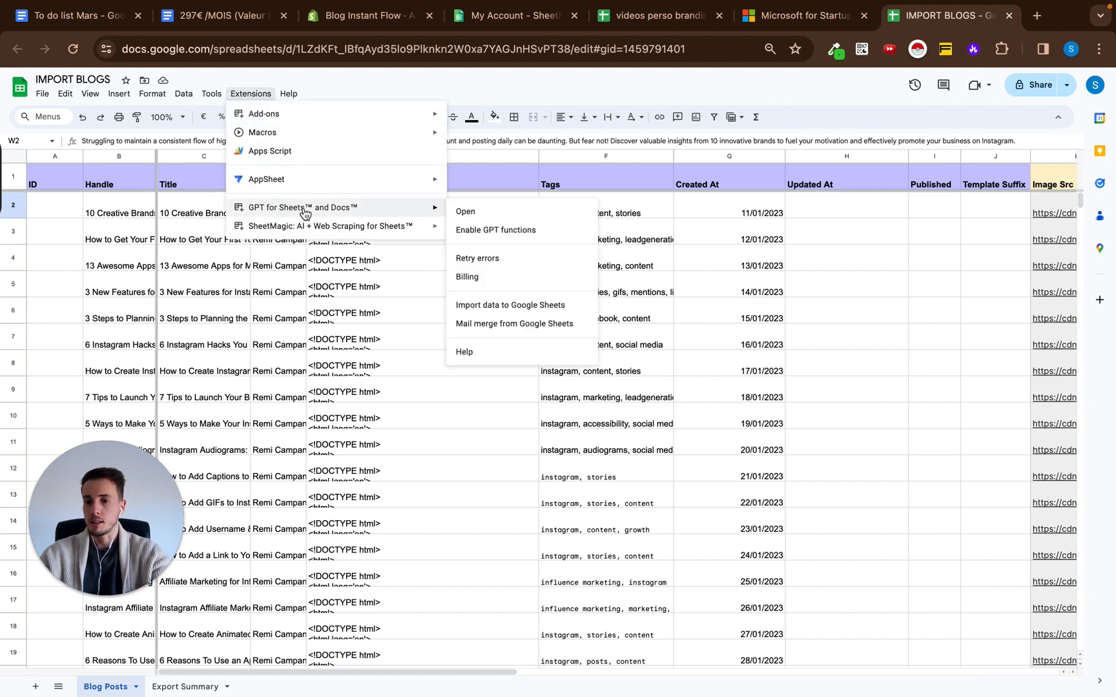
mouse_move(271, 228)
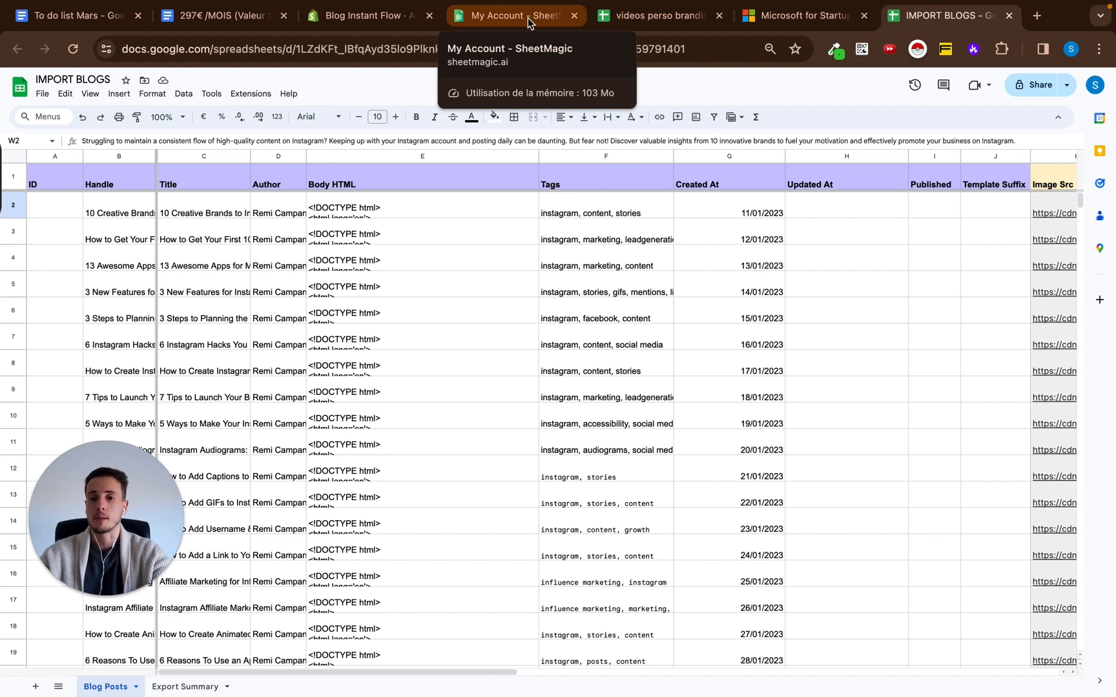
Open SheetMagic's getting-started guide from the account page and read the steps on creating and saving an OpenAI API key.
left_click(527, 18)
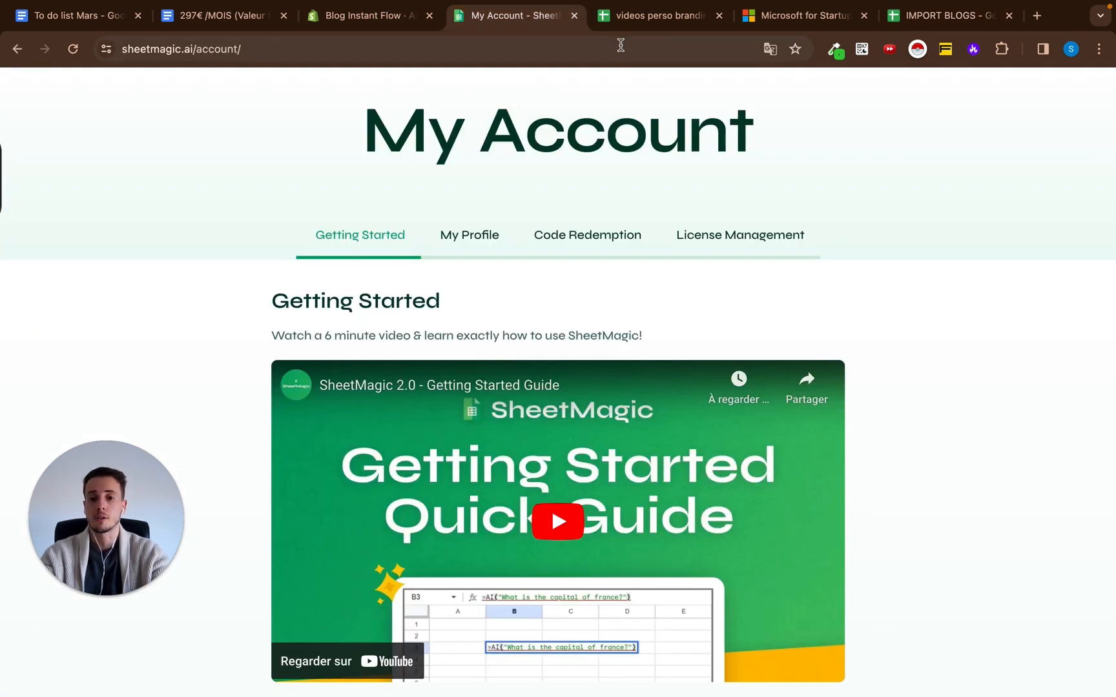
scroll(304, 369, "down", 10)
left_click(303, 369)
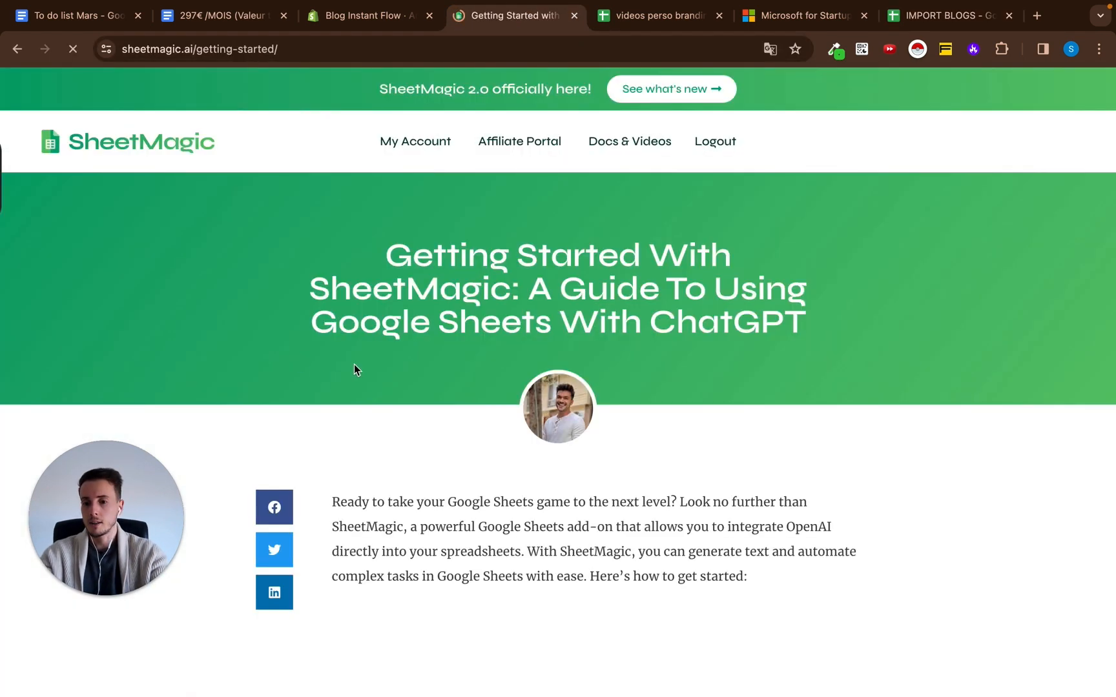
scroll(609, 363, "down", 4)
scroll(609, 363, "down", 3)
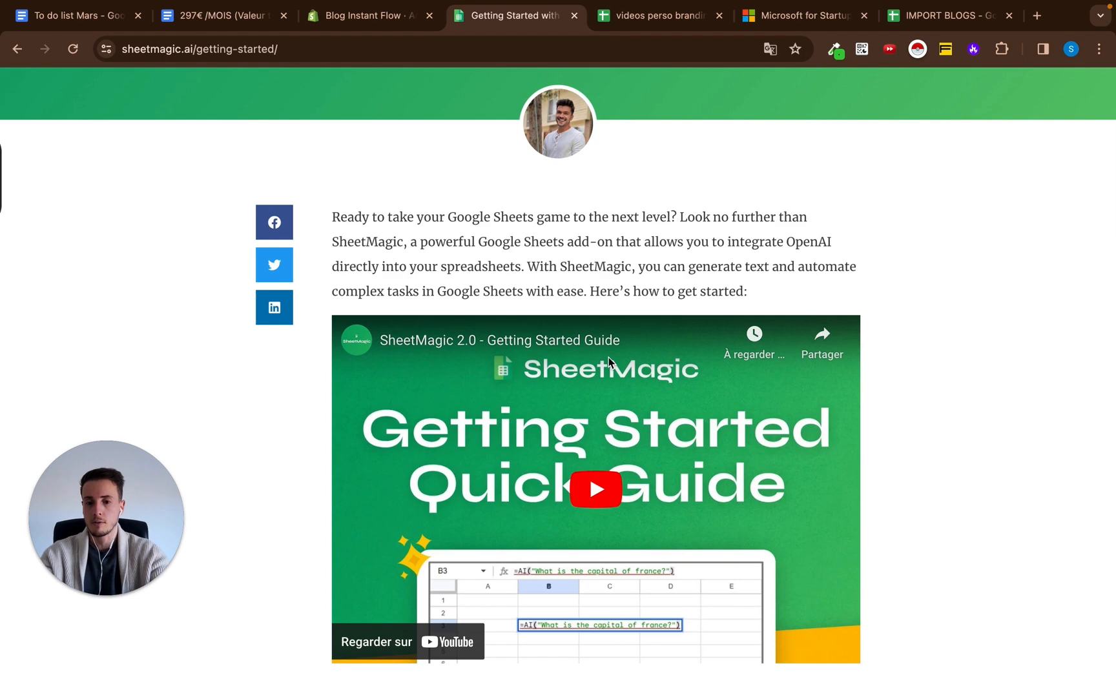
scroll(512, 190, "down", 15)
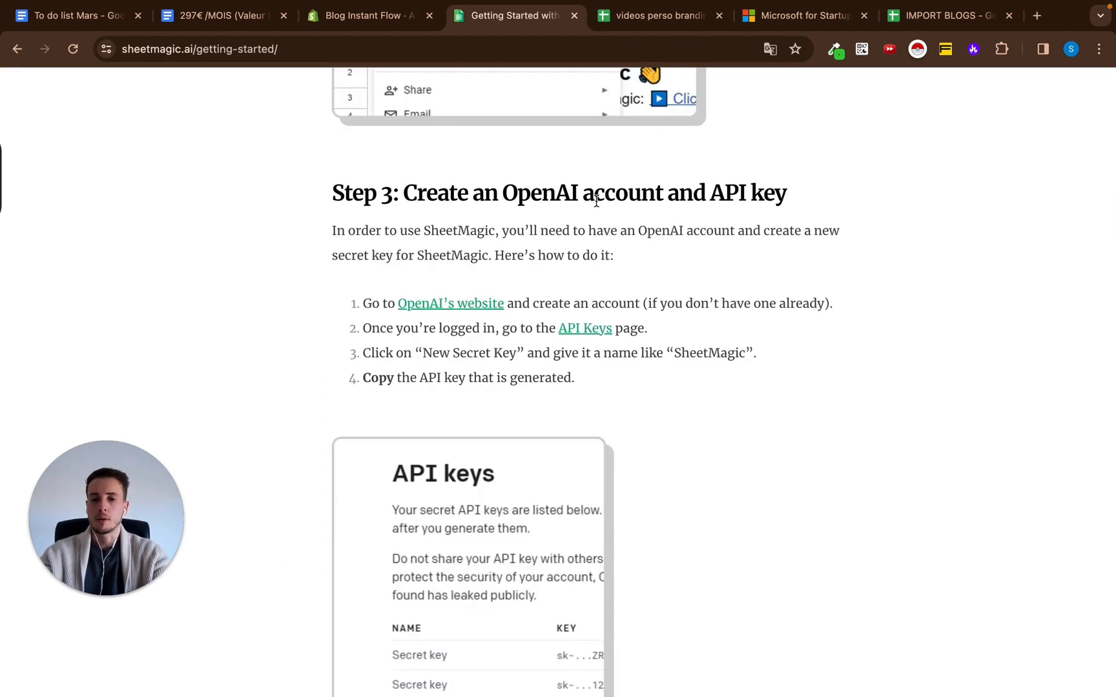
left_click_drag(710, 193, 817, 195)
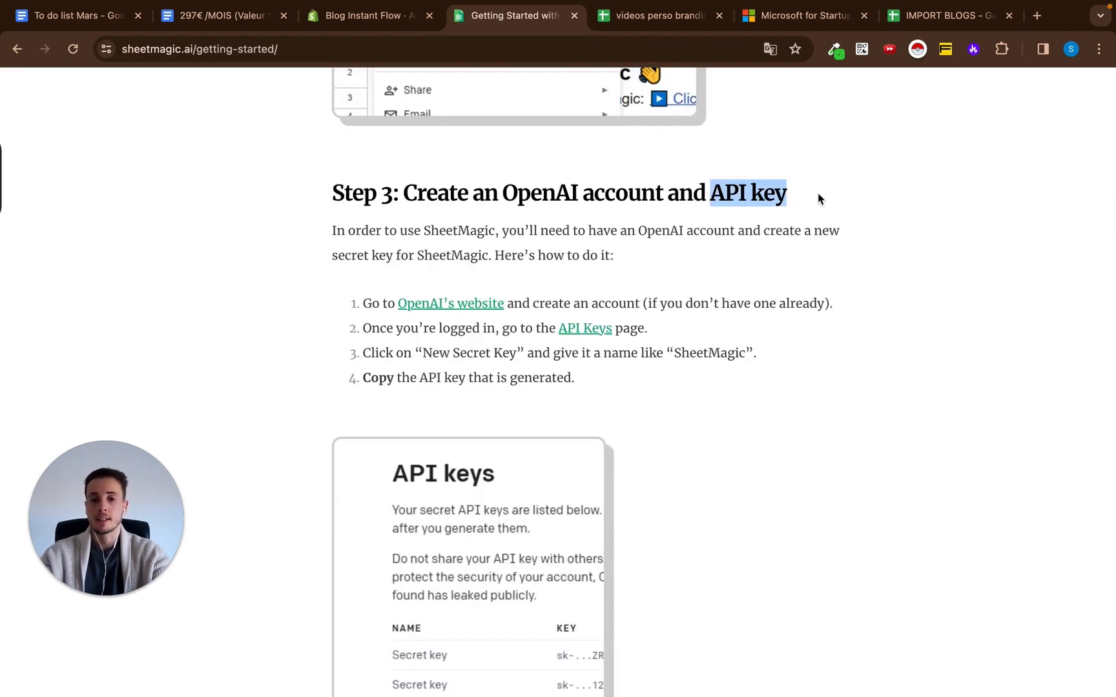
left_click(636, 232)
scroll(882, 282, "down", 7)
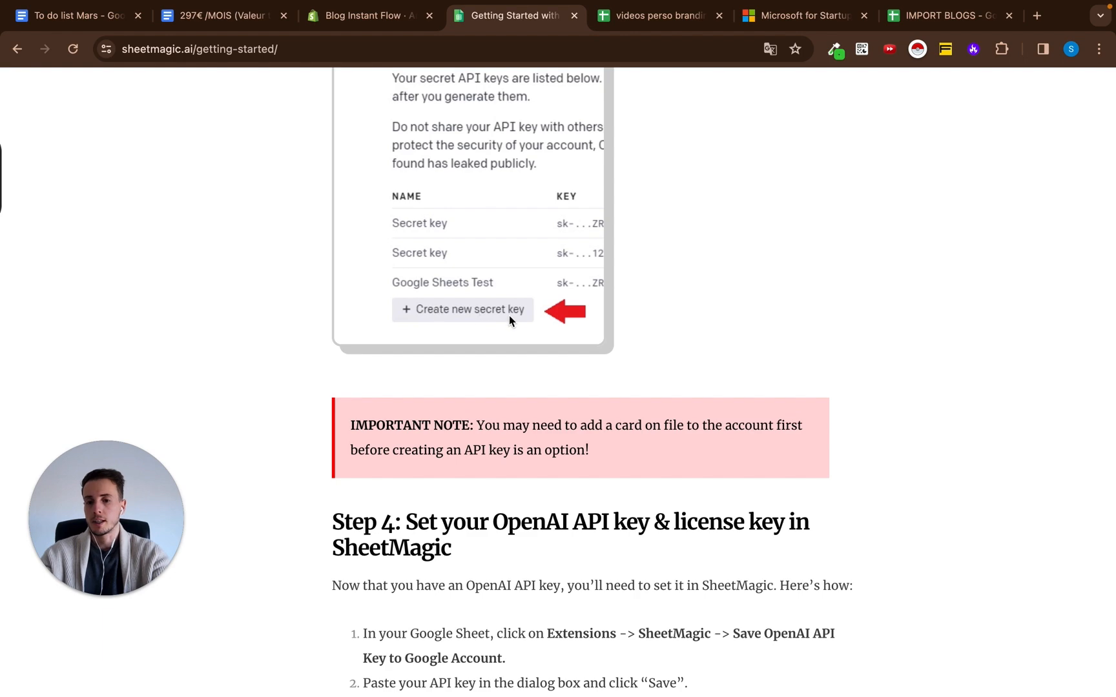
scroll(646, 316, "down", 5)
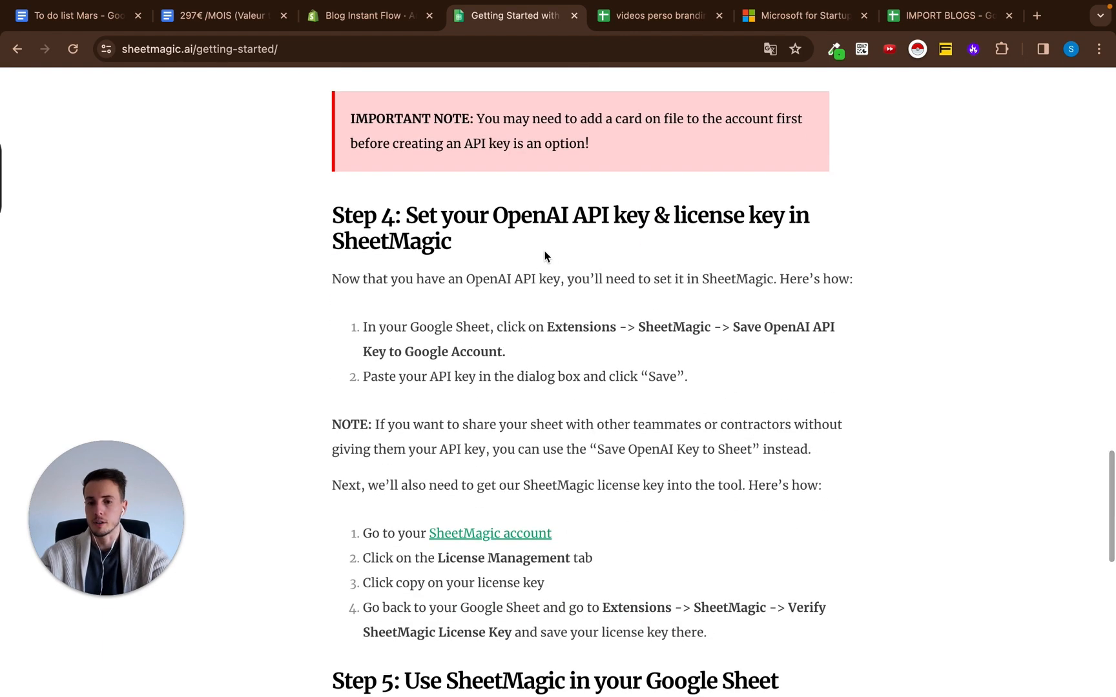
scroll(662, 222, "down", 1)
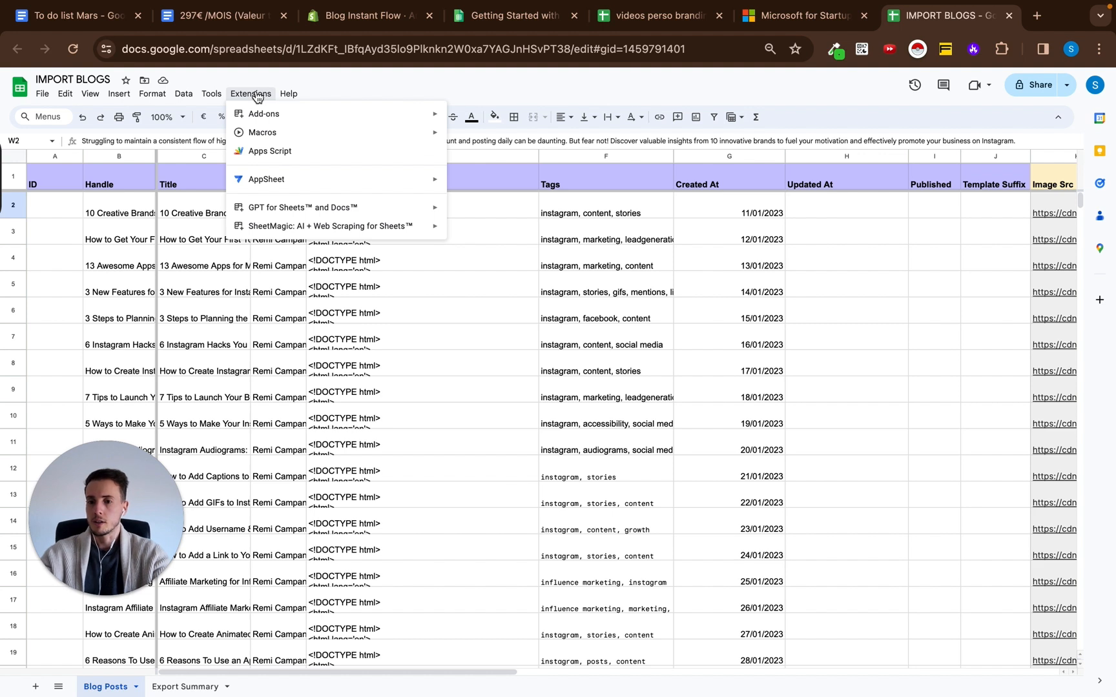
In the IMPORT BLOGS spreadsheet, view SheetMagic's dialog for saving the OpenAI API key to the Google account, and dismiss it without entering a key.
mouse_move(290, 227)
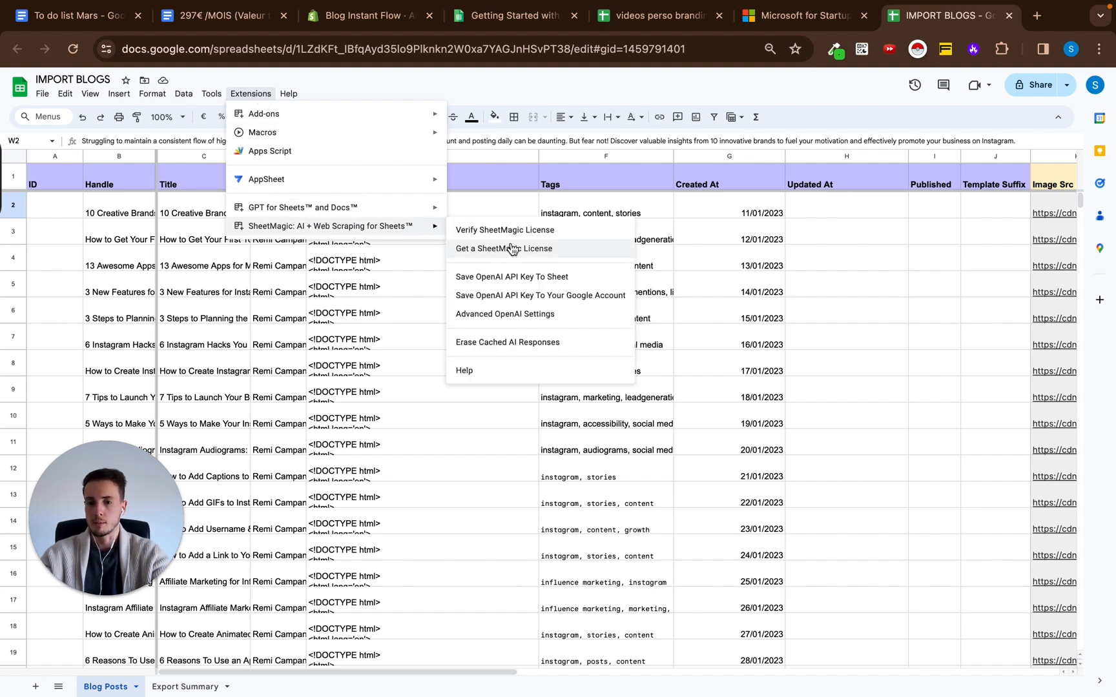
left_click(507, 297)
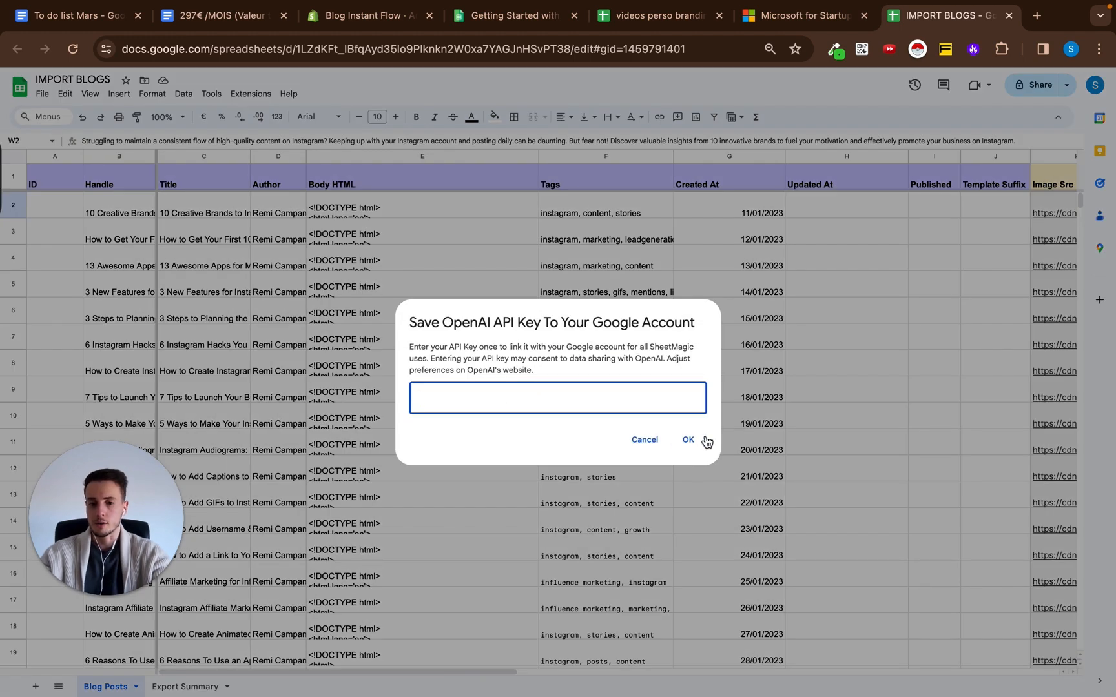
left_click(644, 439)
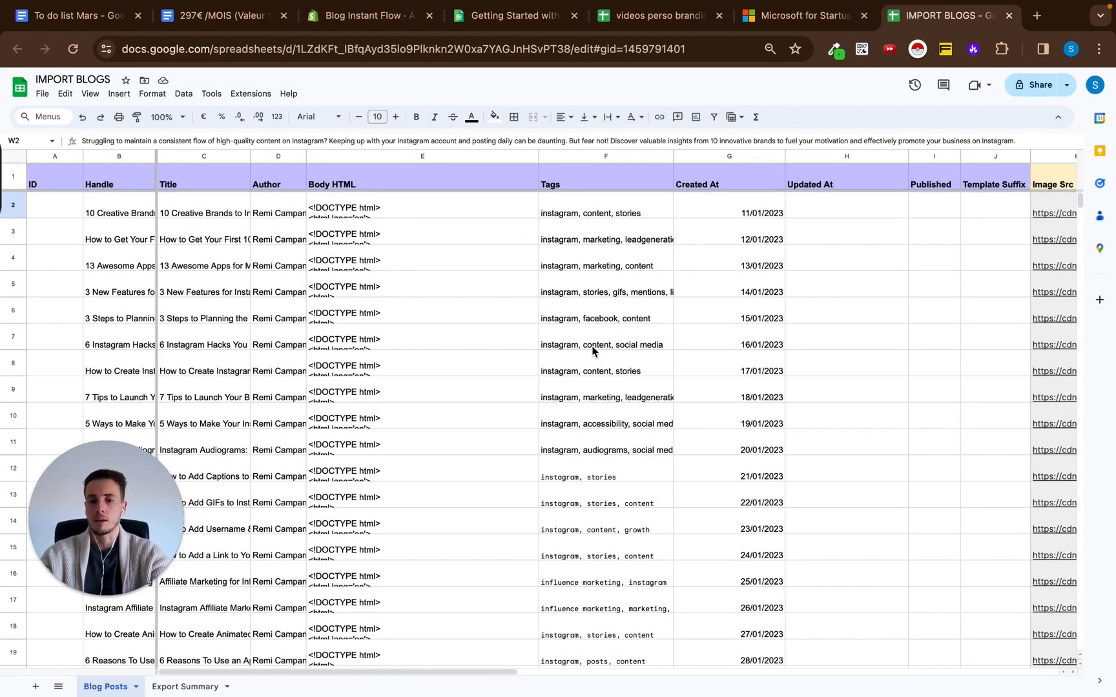
key("XF86MonBrightnessUp")
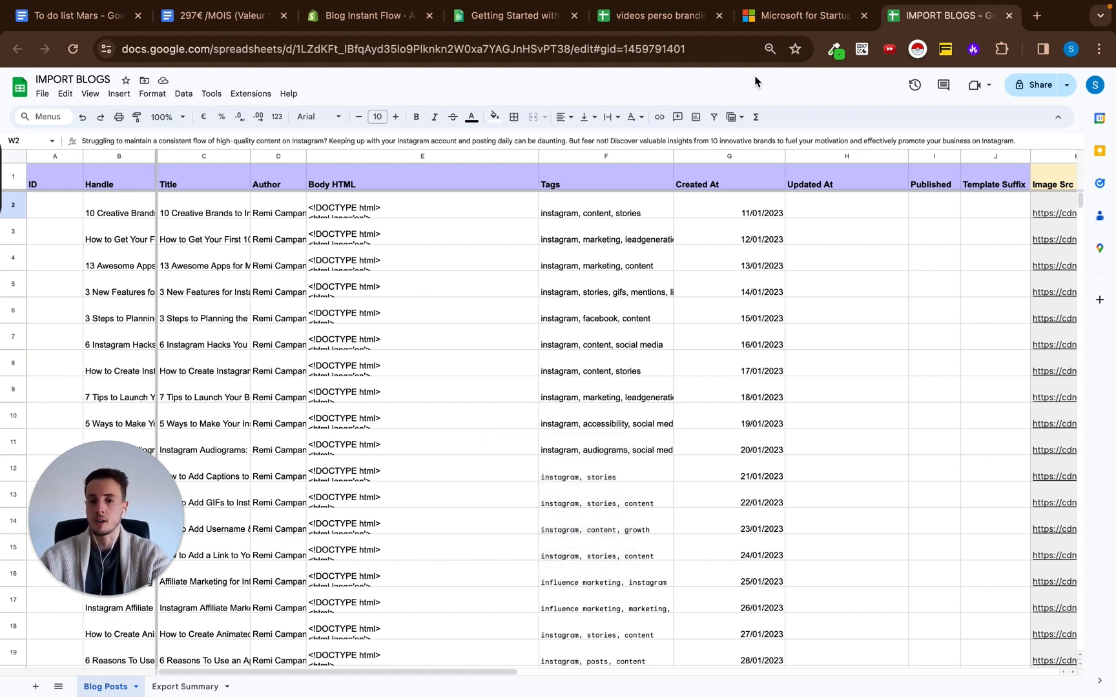
Read the AI functions table in the SheetMagic documentation, including =gptv("IMAGEURL") and the GPT-4 functions.
scroll(660, 298, "down", 2)
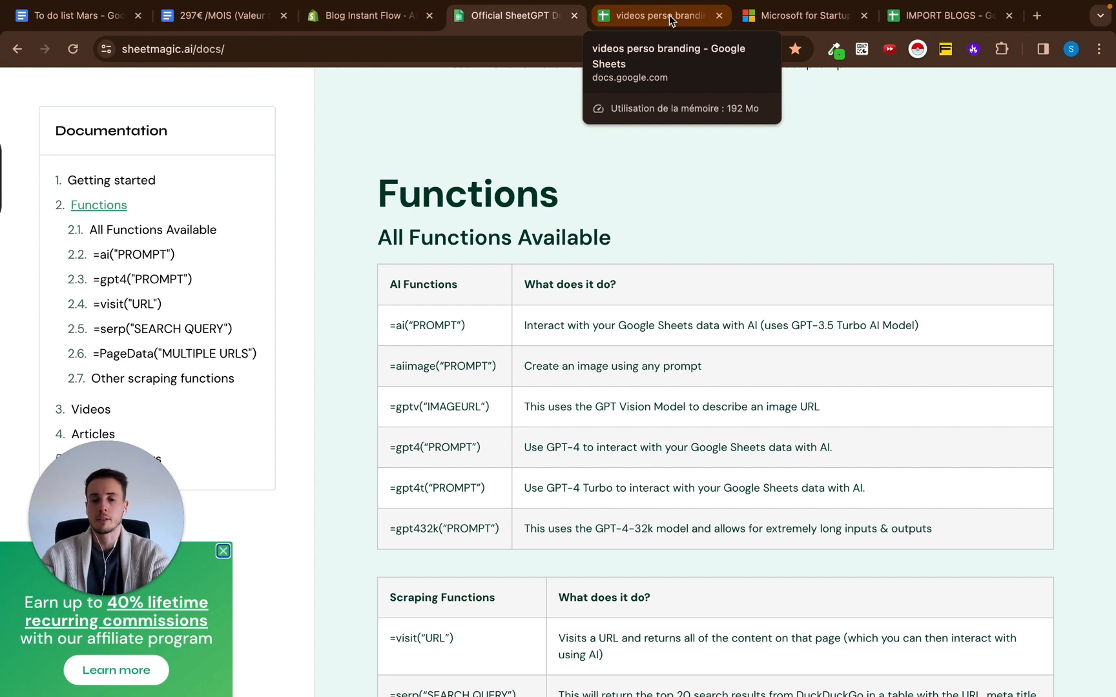
scroll(631, 209, "down", 1)
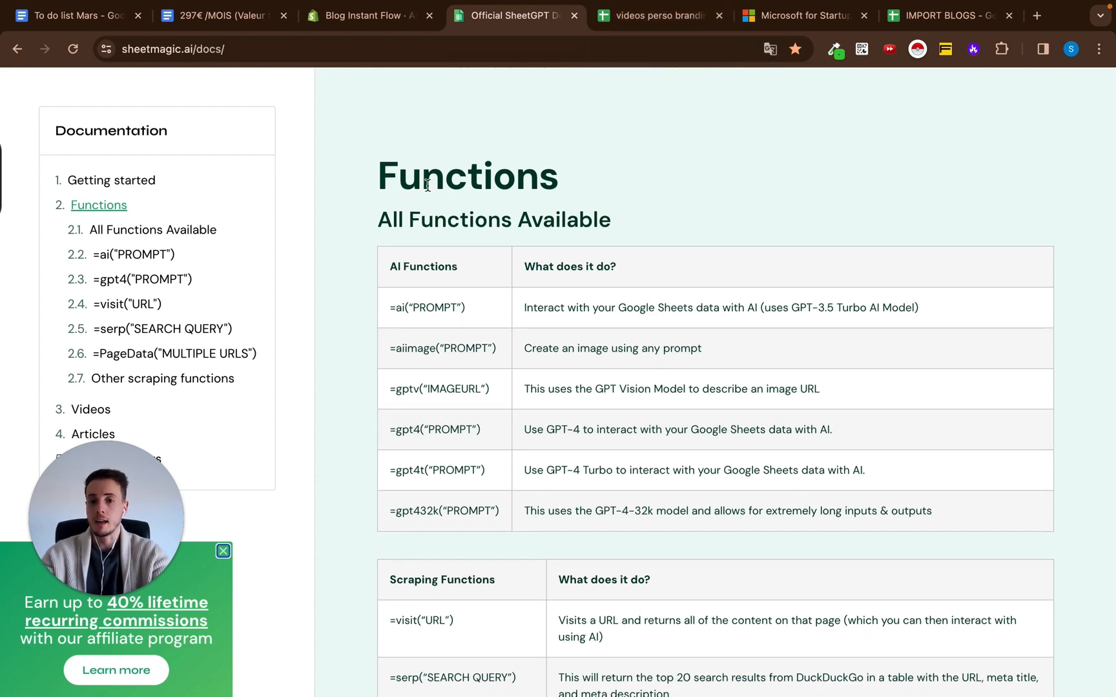
scroll(577, 317, "down", 1)
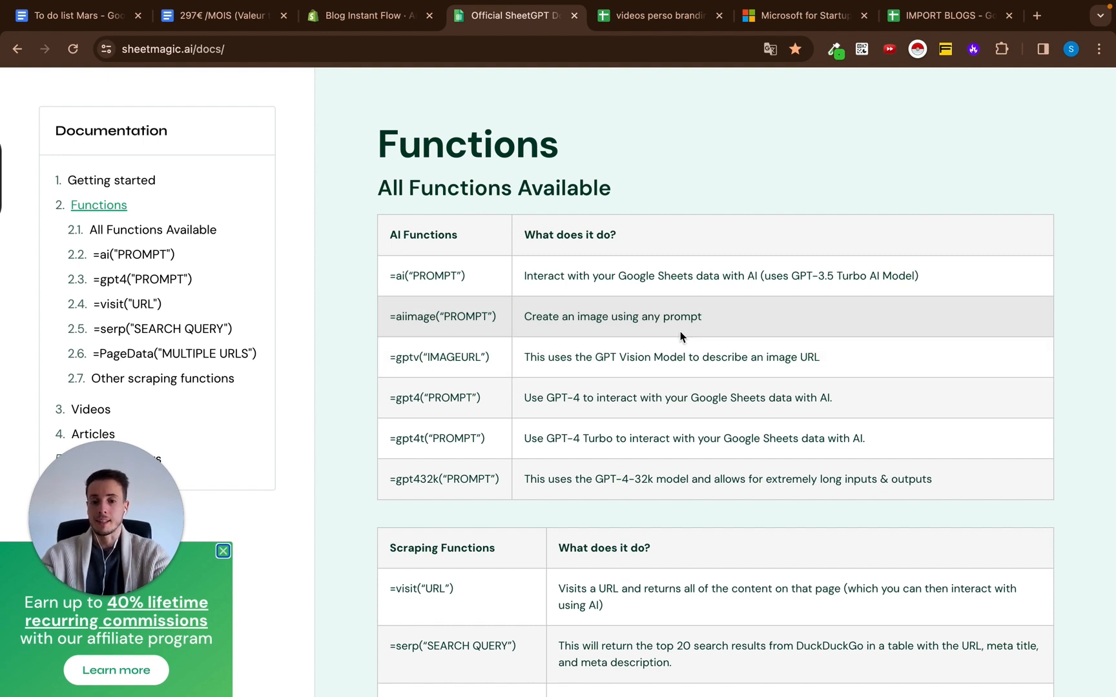
left_click_drag(396, 361, 486, 361)
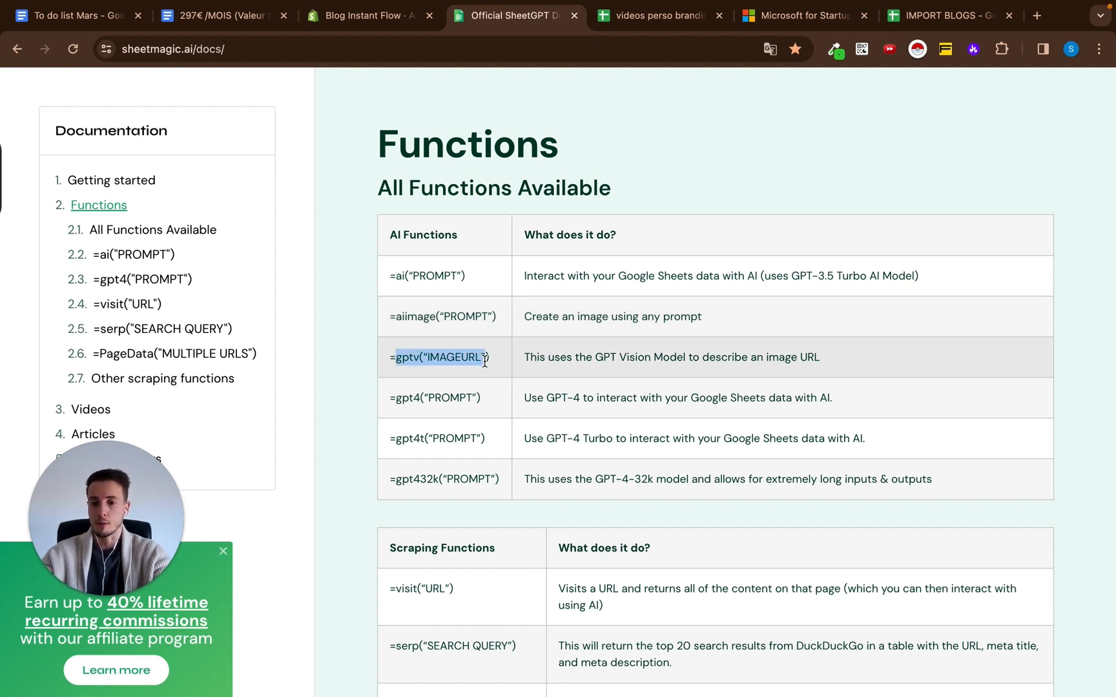
left_click(473, 377)
scroll(473, 379, "down", 1)
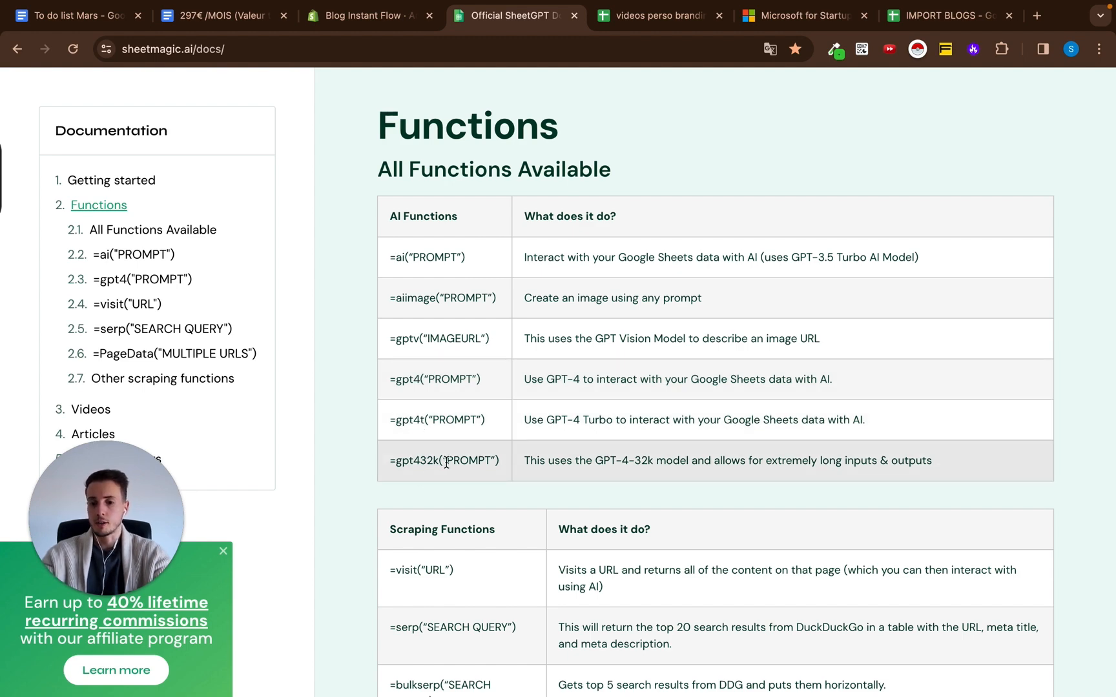
Read the scraping functions table in the documentation, highlighting =visit("URL"), and return to the IMPORT BLOGS spreadsheet.
scroll(647, 465, "down", 4)
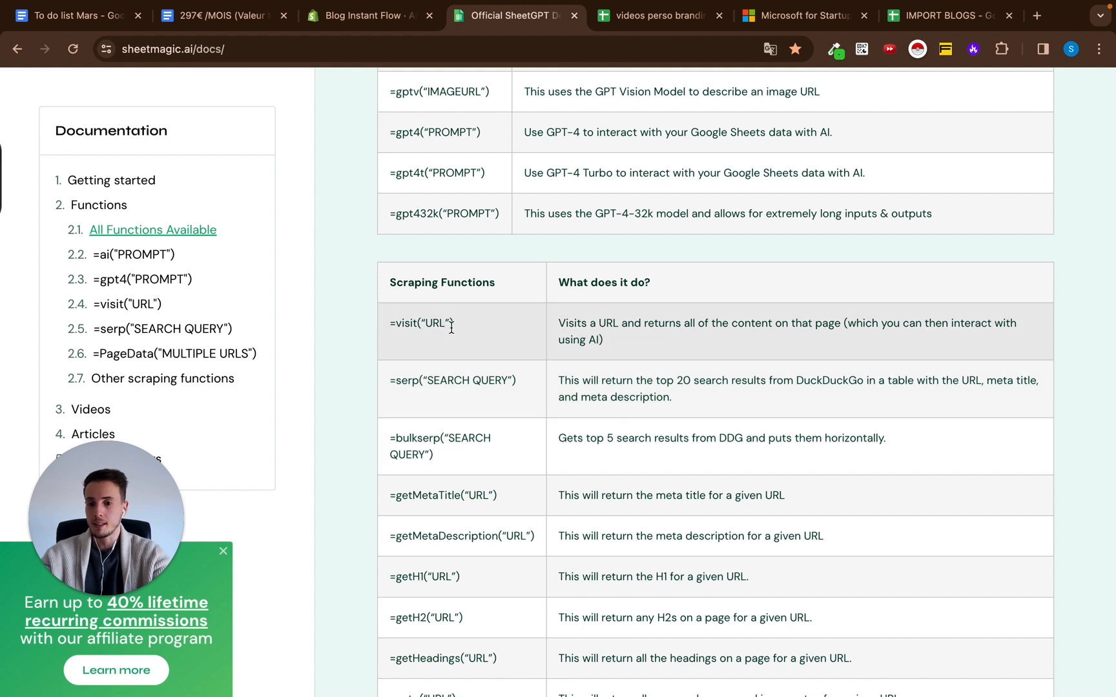
left_click_drag(396, 324, 471, 329)
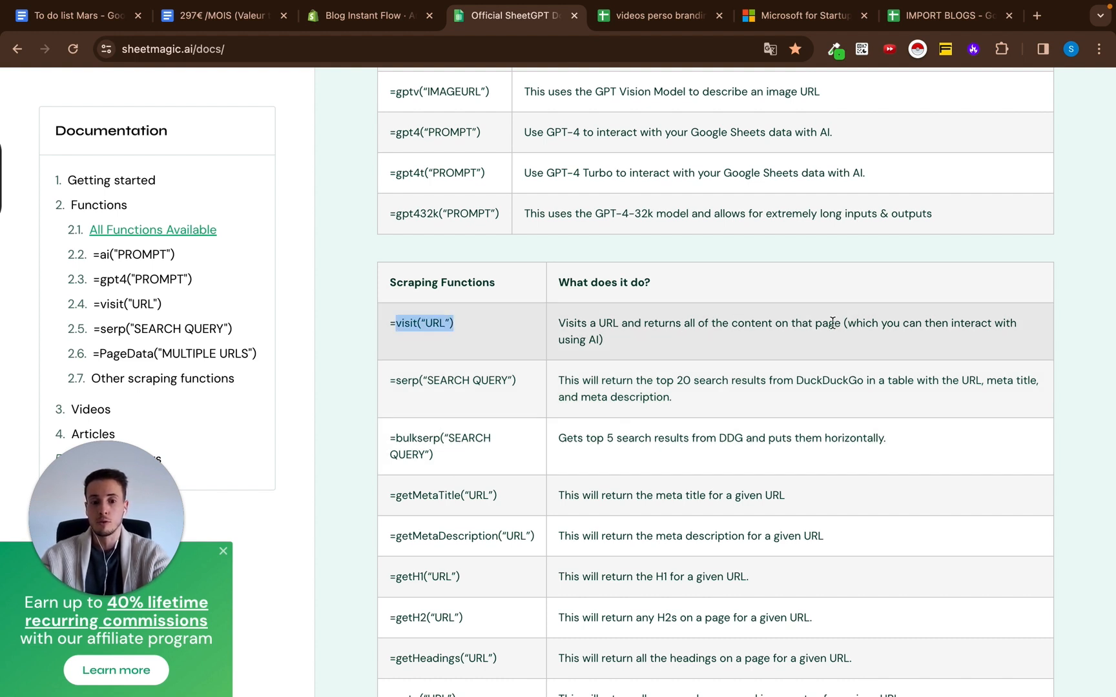
key("super+7")
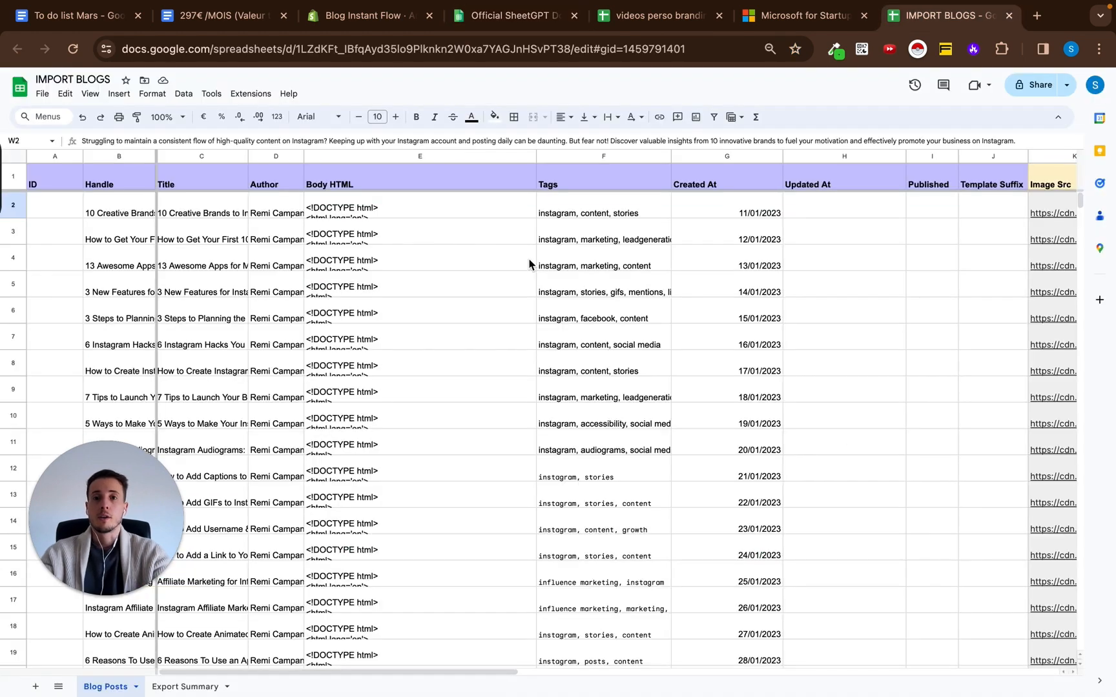
Insert a column directly before the Body HTML column and give it the header "Contenu web".
right_click(443, 160)
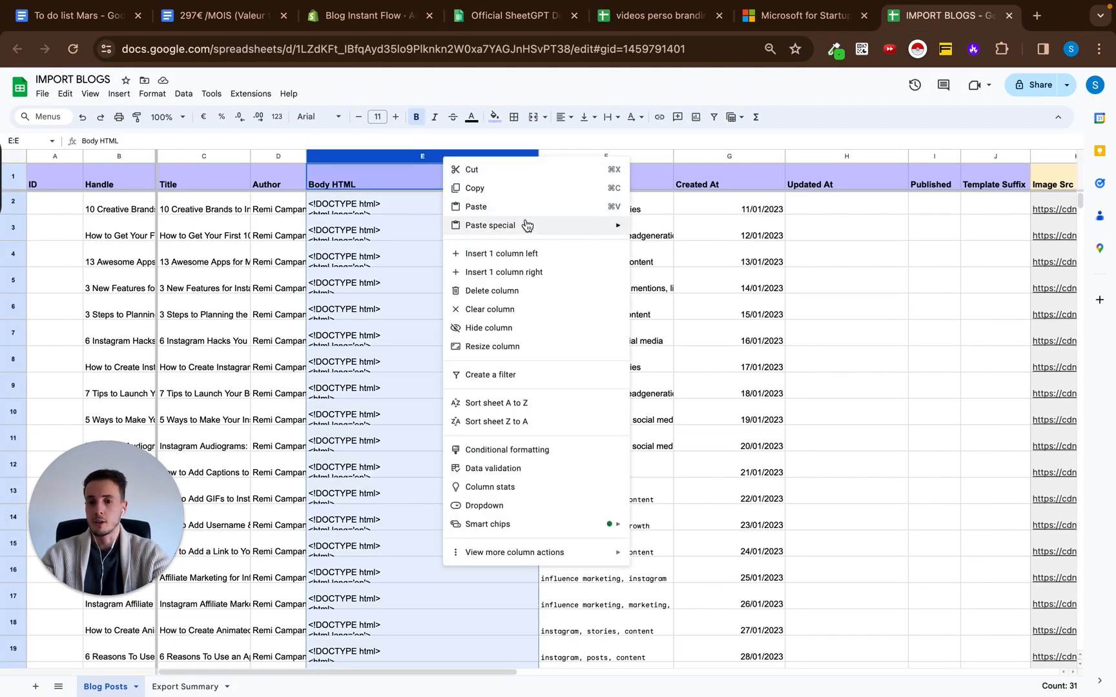
left_click(518, 253)
left_click(409, 180)
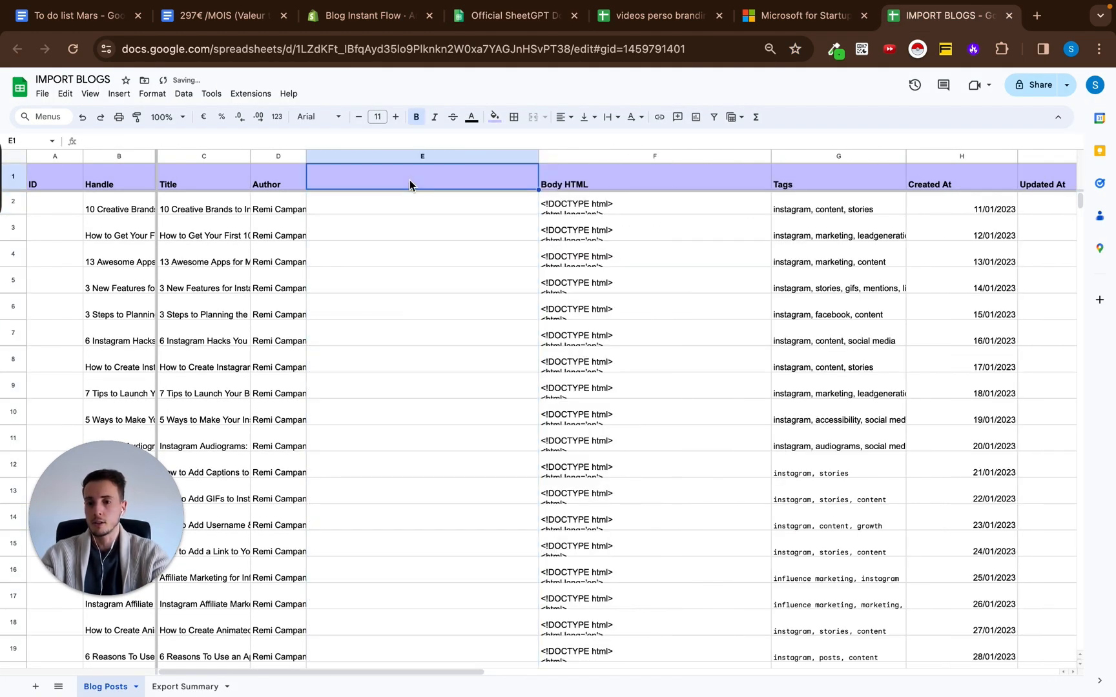
type("Cntne w")
type("eb")
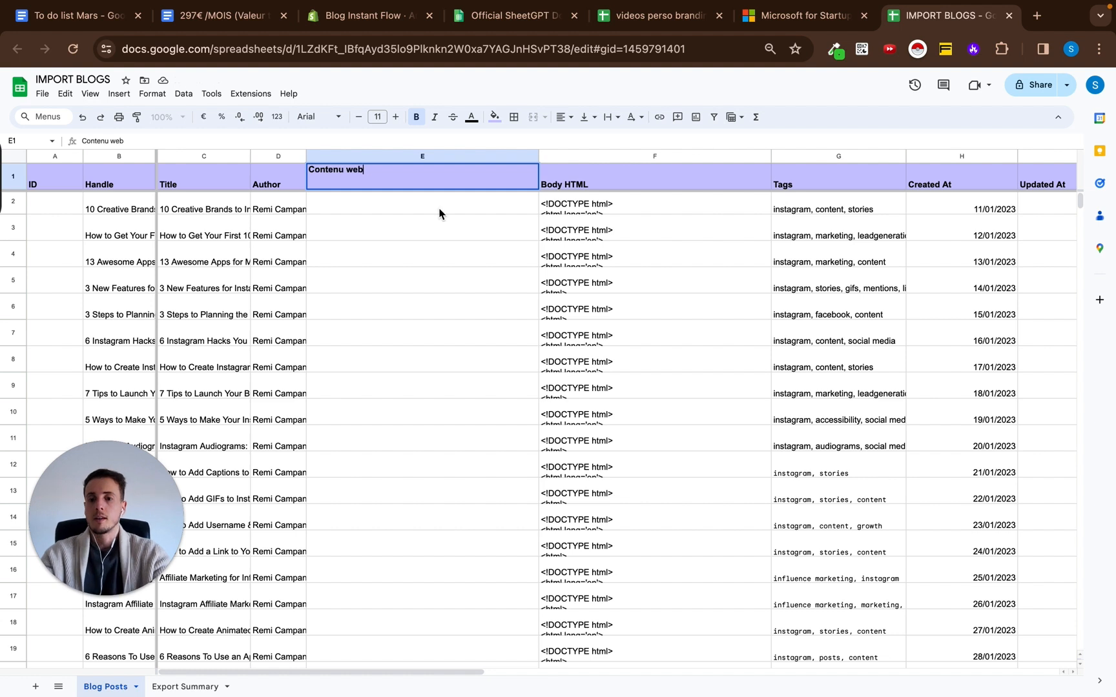
key("Return")
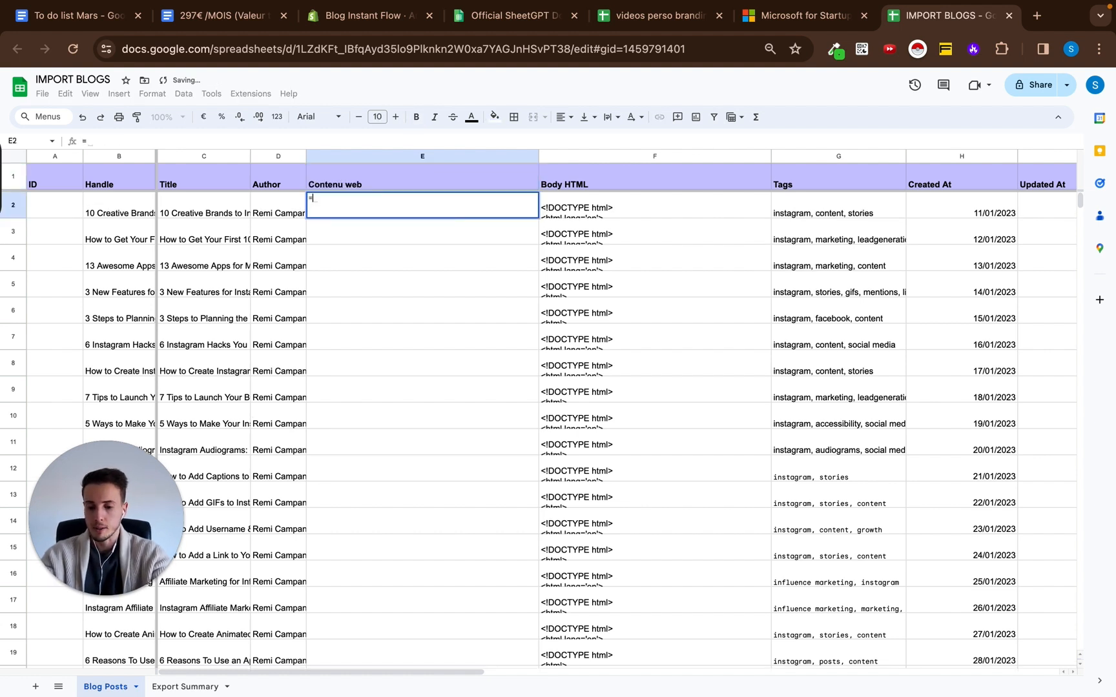
Start a =visit( formula in cell E2, the first data cell under the Contenu web header.
type("=visiturl")
key("BackSpace")
key("BackSpace")
key("BackSpace")
type("(")
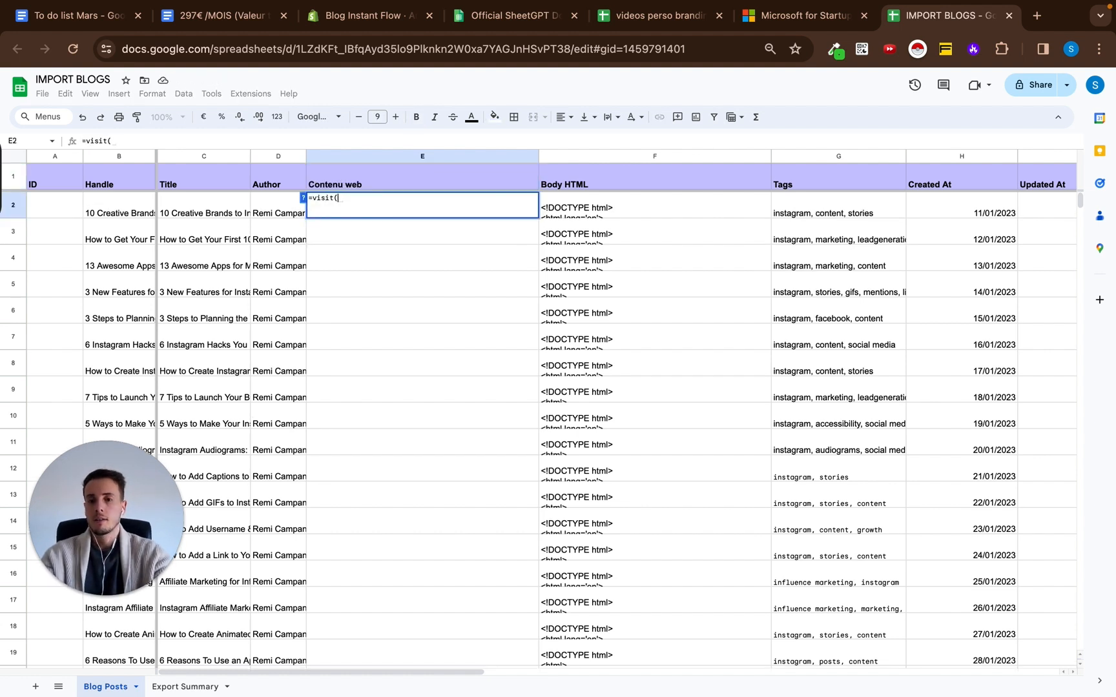
Search Google for "zapier blog", open the article on the 6 best calendar apps for iPhone, and copy its URL.
left_click(1037, 17)
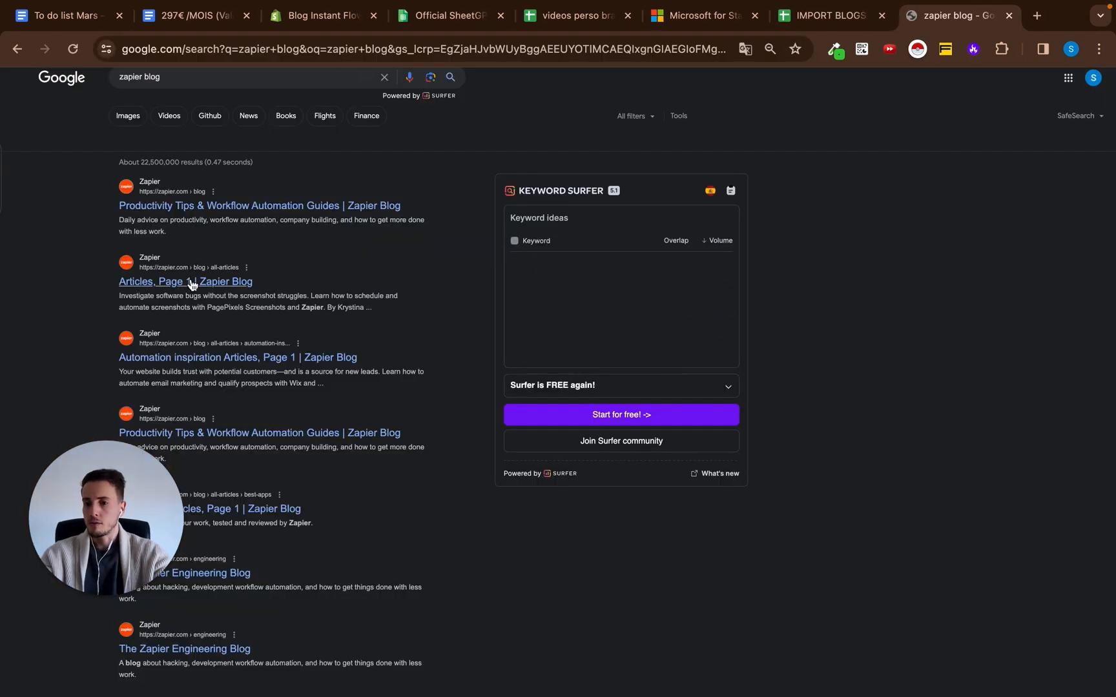
left_click(185, 282)
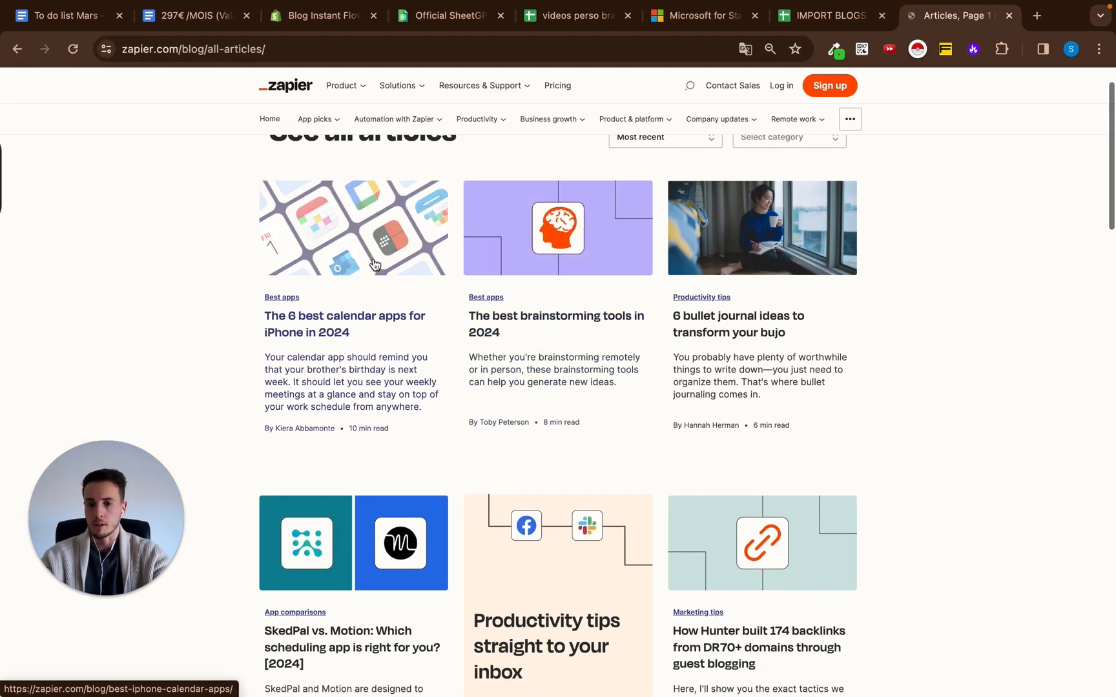
left_click(373, 258)
left_click(419, 50)
key("super+c")
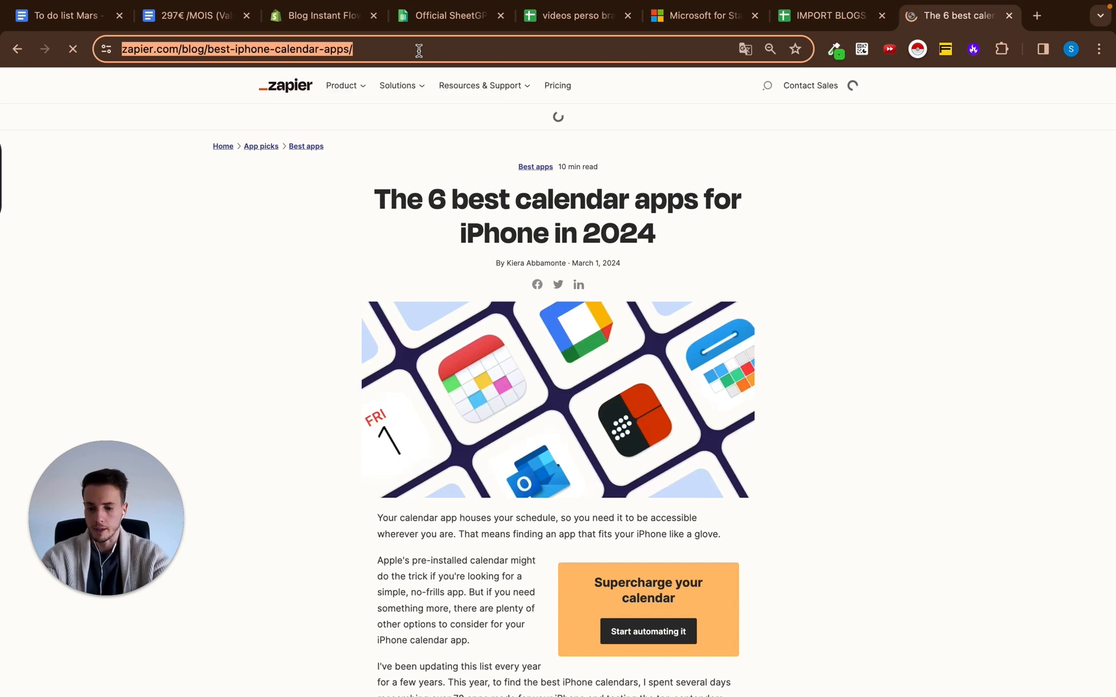
left_click(426, 28)
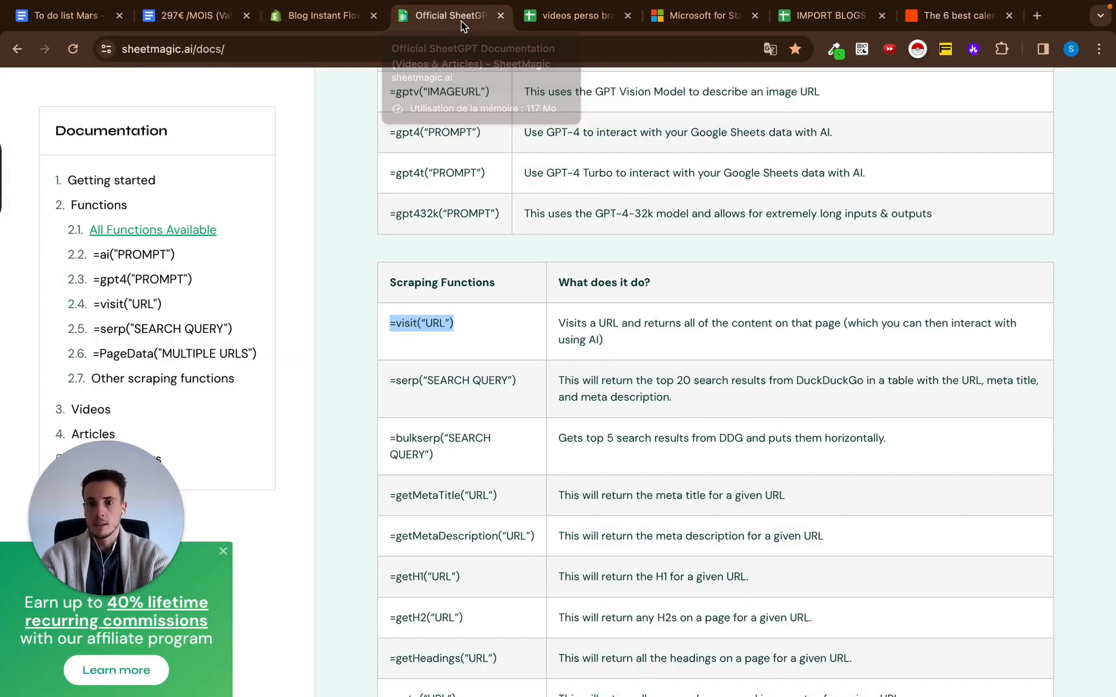
left_click(841, 19)
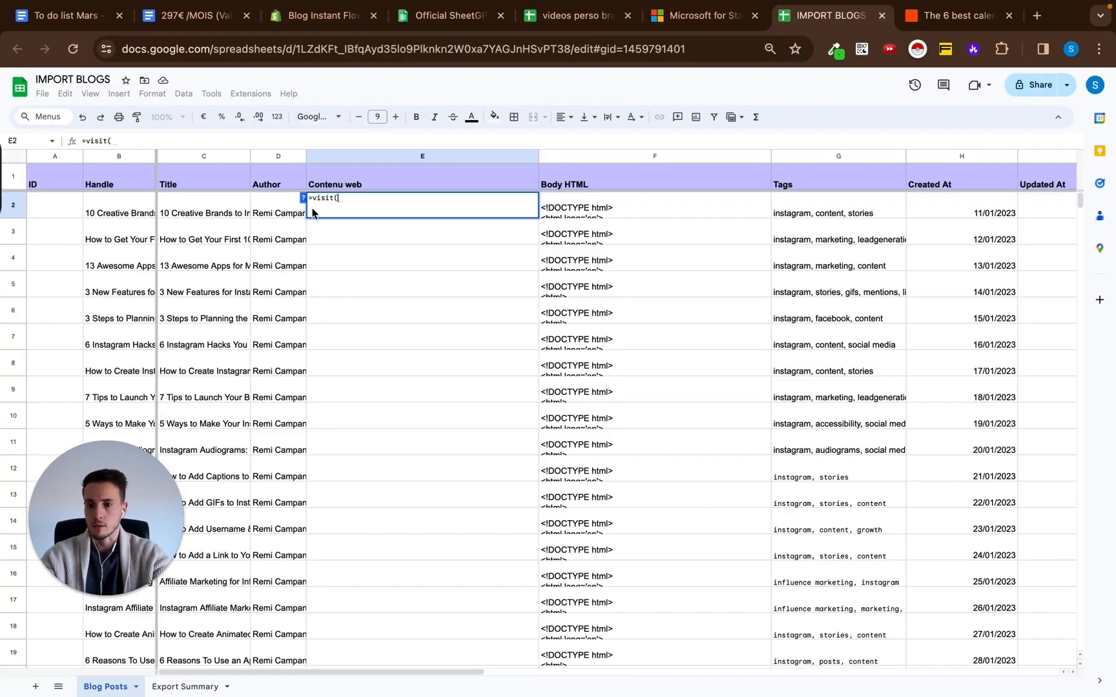
key("super+v")
type("\"")
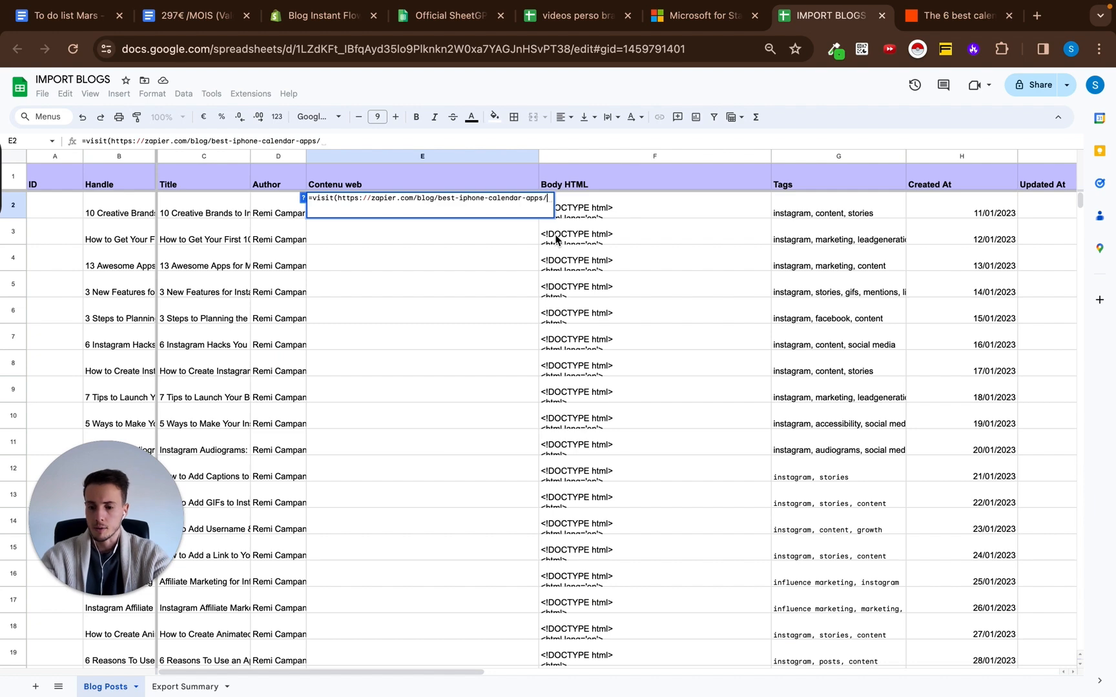
left_click(337, 200)
type("\"")
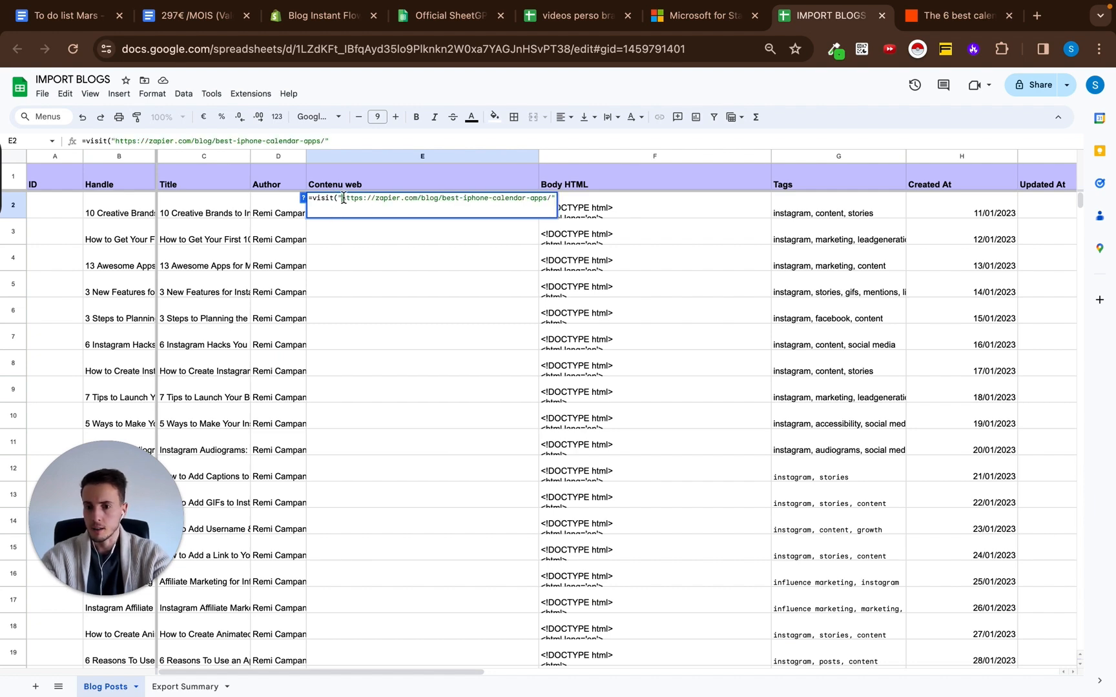
left_click(558, 200)
type(")")
key("Return")
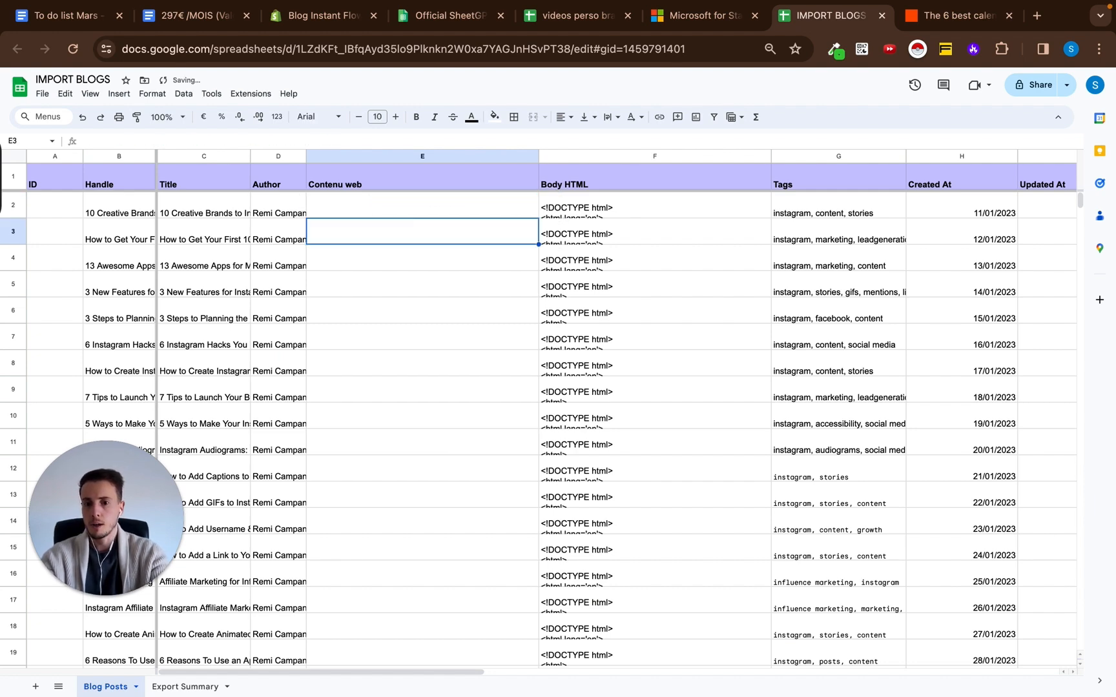
left_click_drag(14, 209, 21, 483)
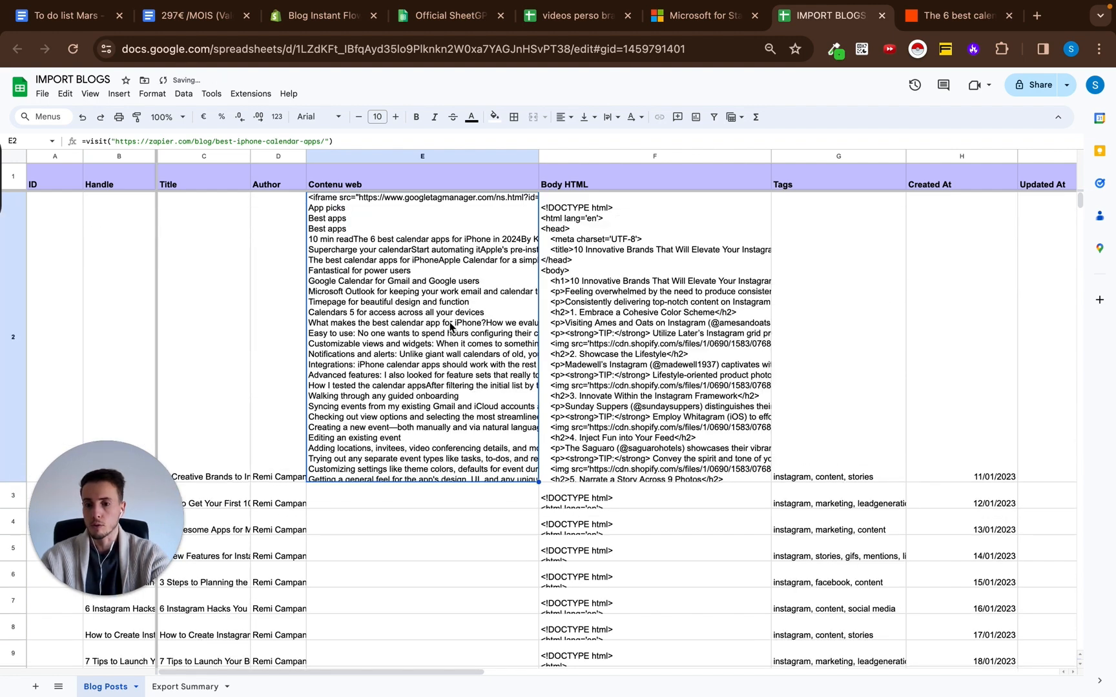
scroll(450, 327, "down", 1)
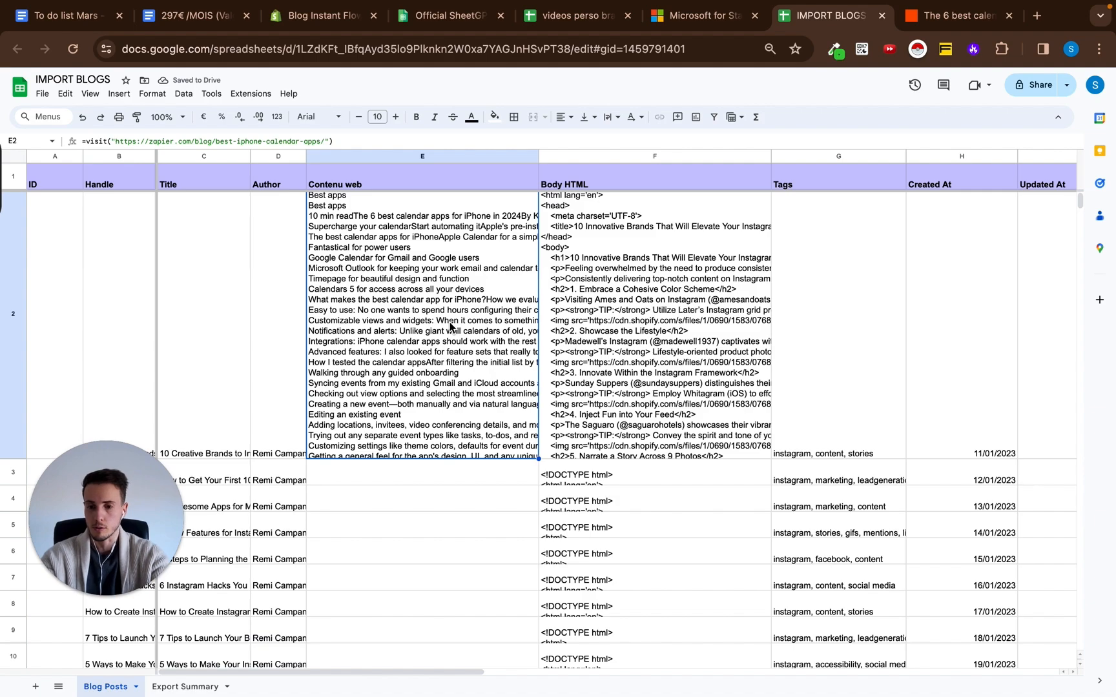
Paste the scraped article text from E2 into a new Google Docs document and scroll back through it to its beginning.
left_click(1037, 15)
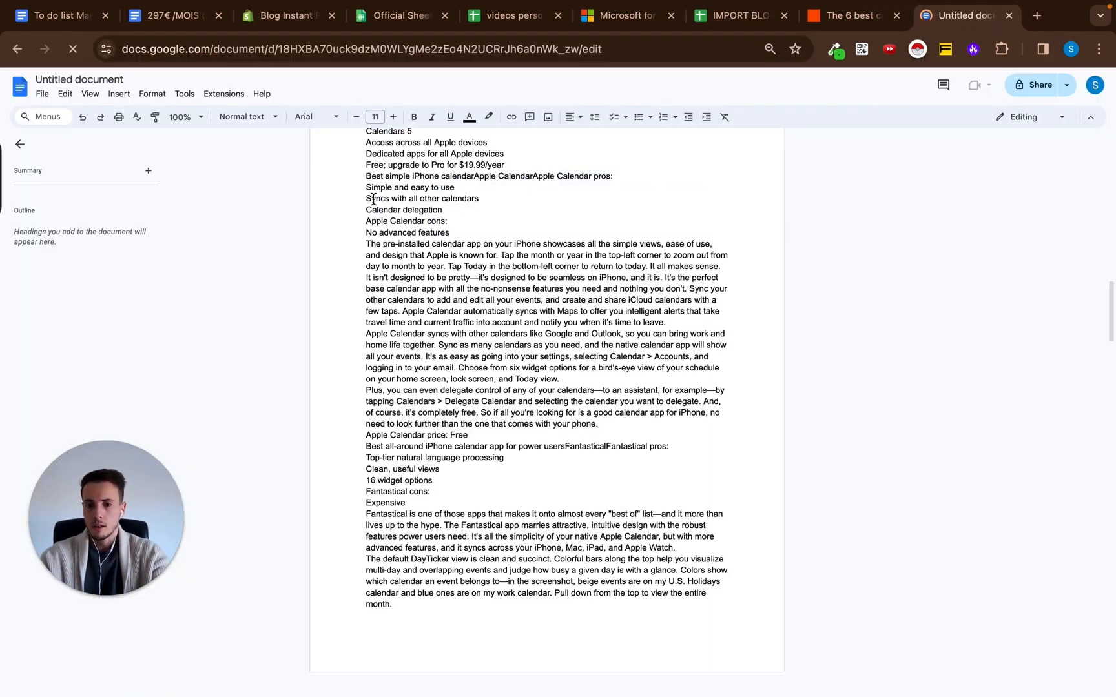
scroll(541, 304, "up", 10)
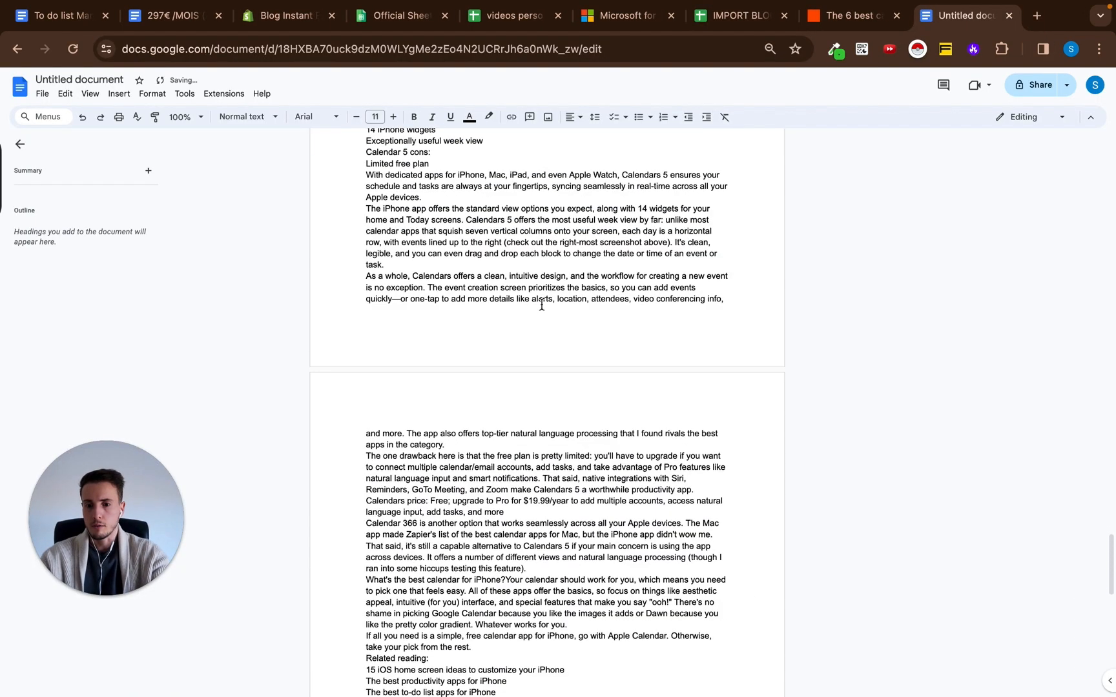
scroll(541, 304, "up", 20)
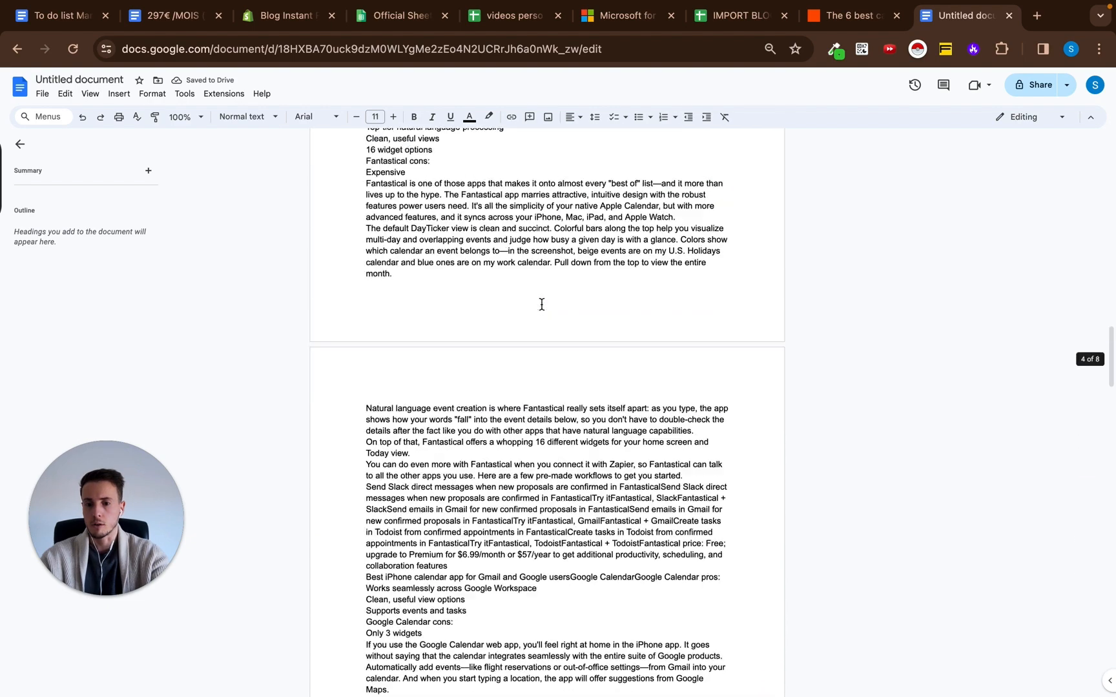
scroll(542, 305, "up", 20)
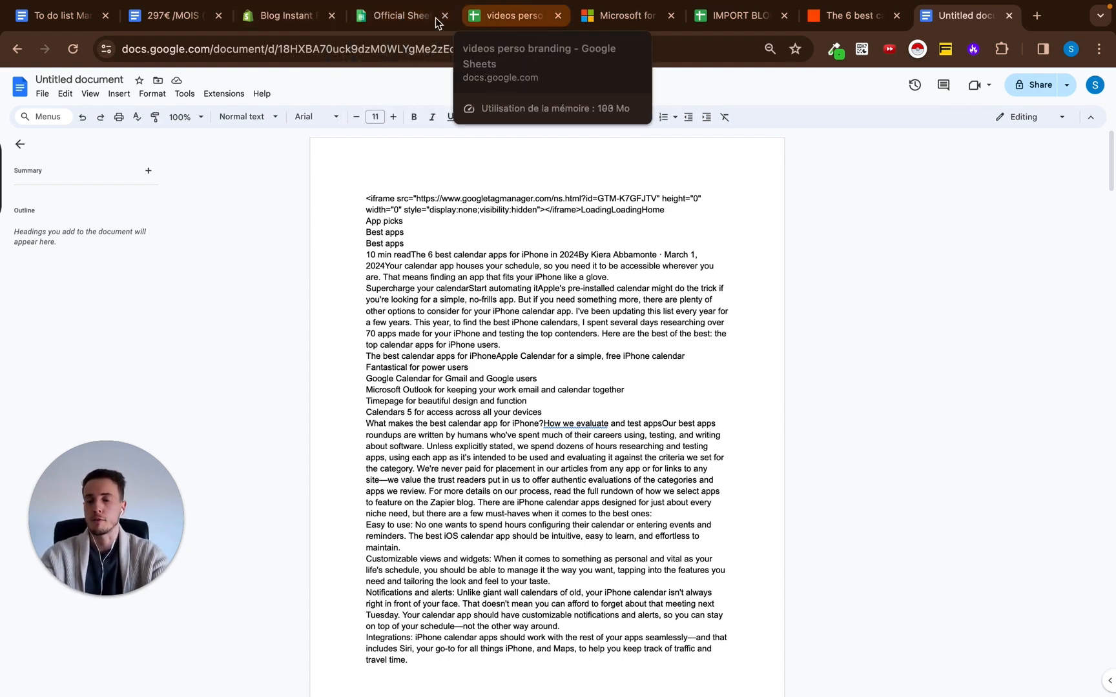
Return to the IMPORT BLOGS spreadsheet and clear the existing Body HTML content in cell F2.
left_click(737, 19)
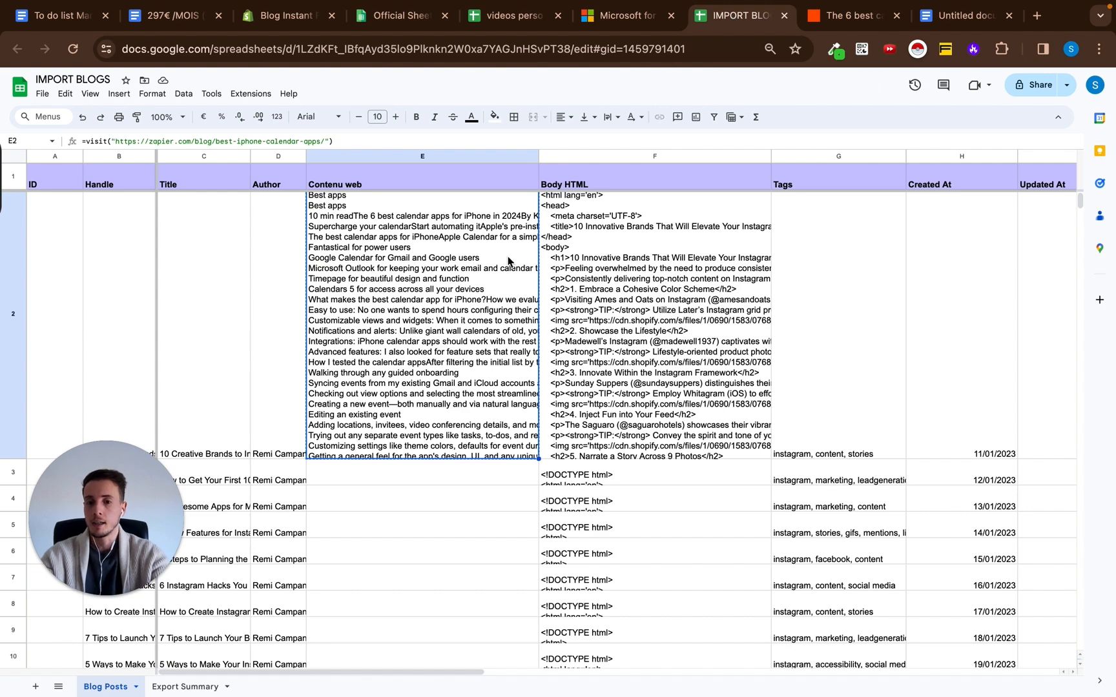
left_click(657, 253)
double_click(657, 253)
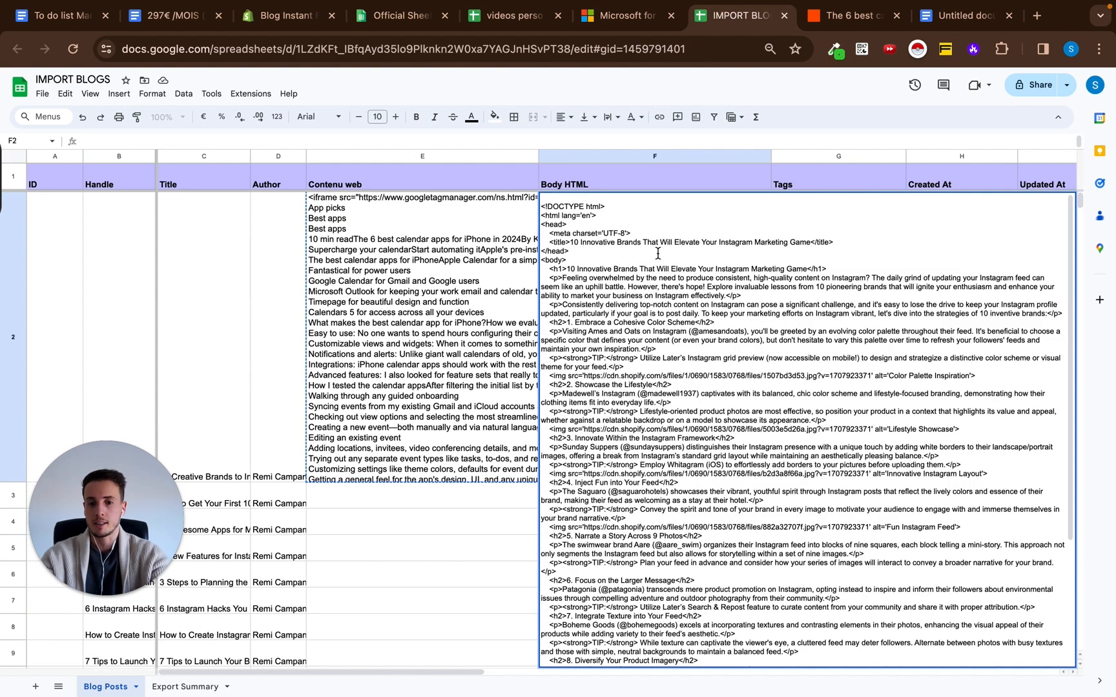
left_click(618, 159)
left_click(607, 247)
key("Delete")
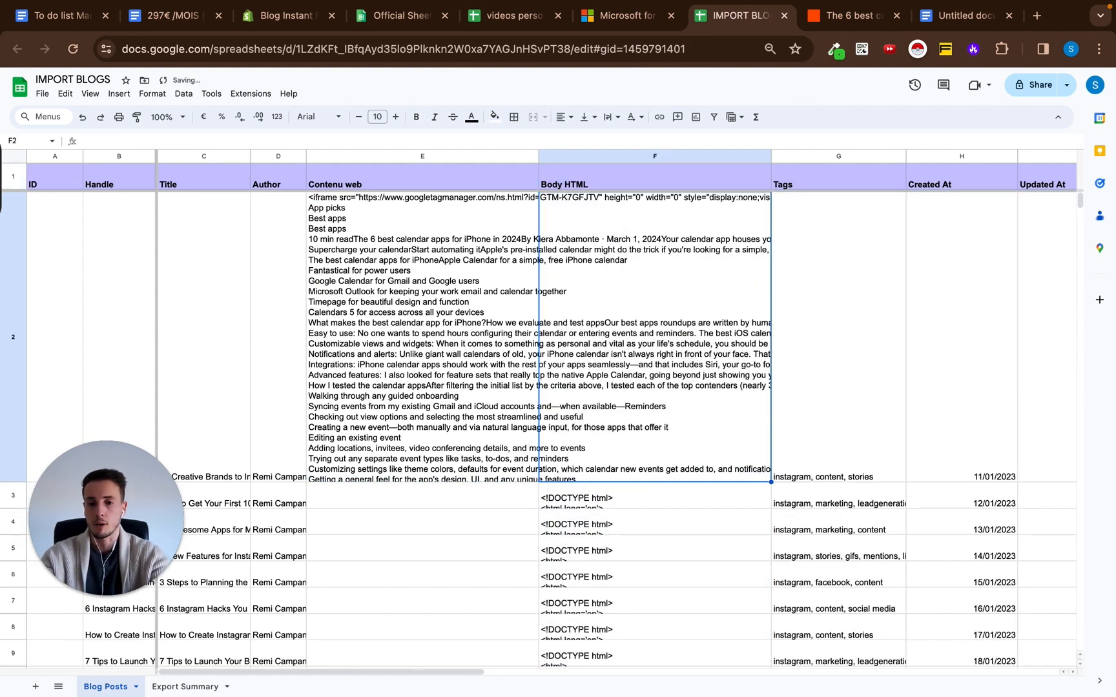
Start a =GPT4T( formula in F2 with the prompt "utilise ce blog comme exemple et crée moi un article de blog".
double_click(602, 238)
type("=gpt")
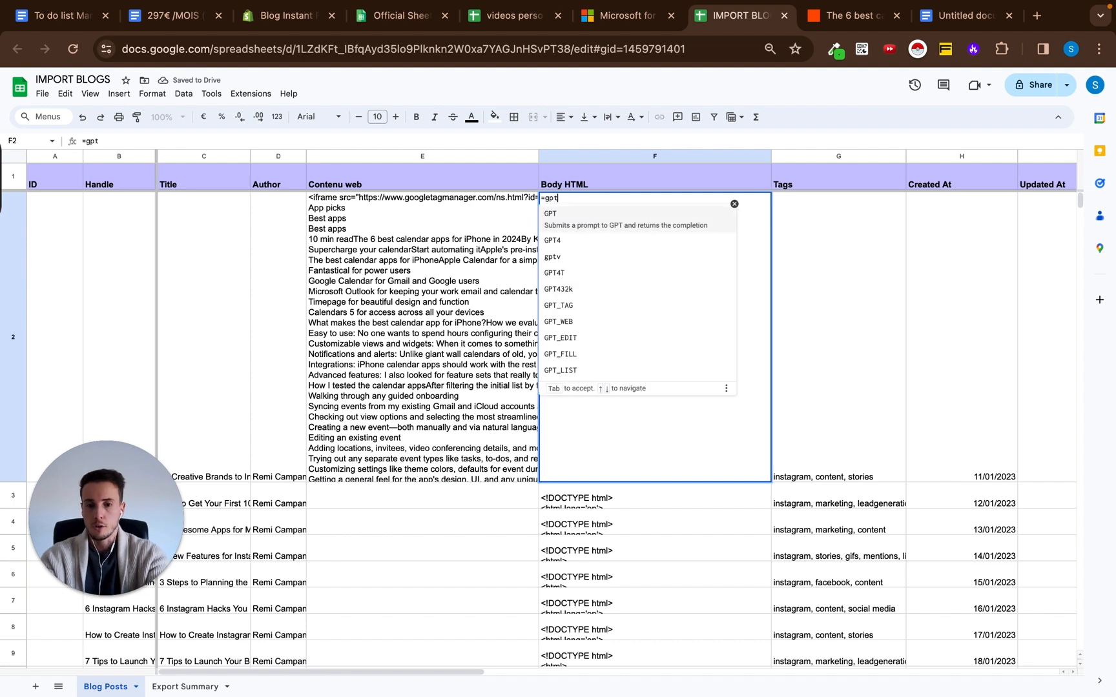
type("4t")
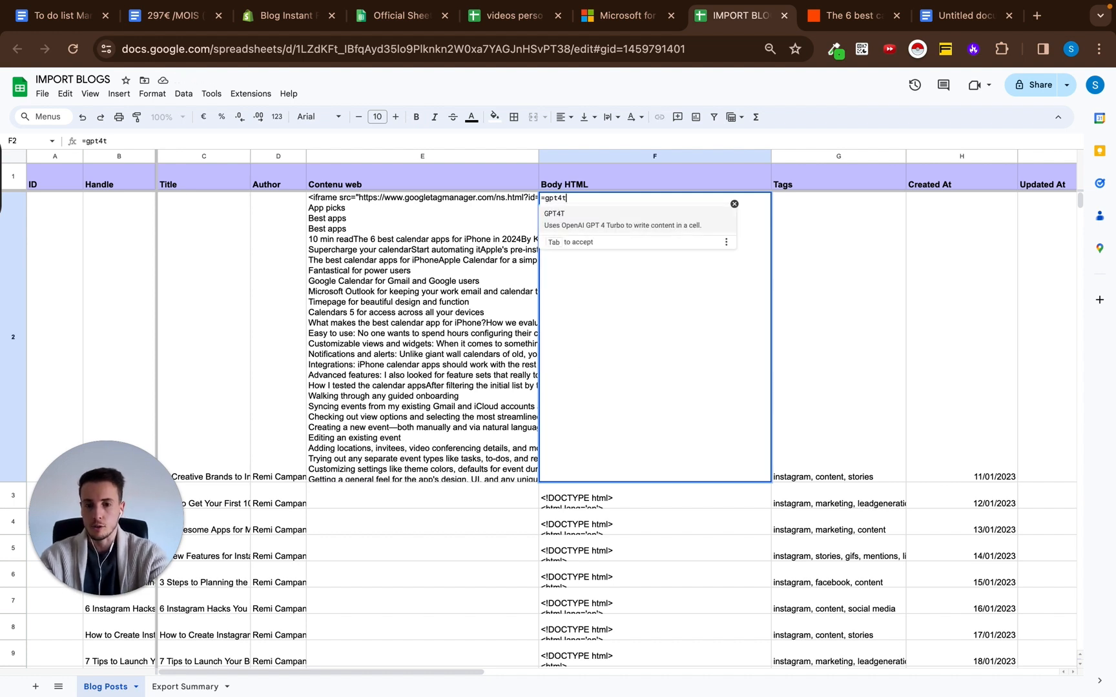
key("Tab")
type("\"utilise c")
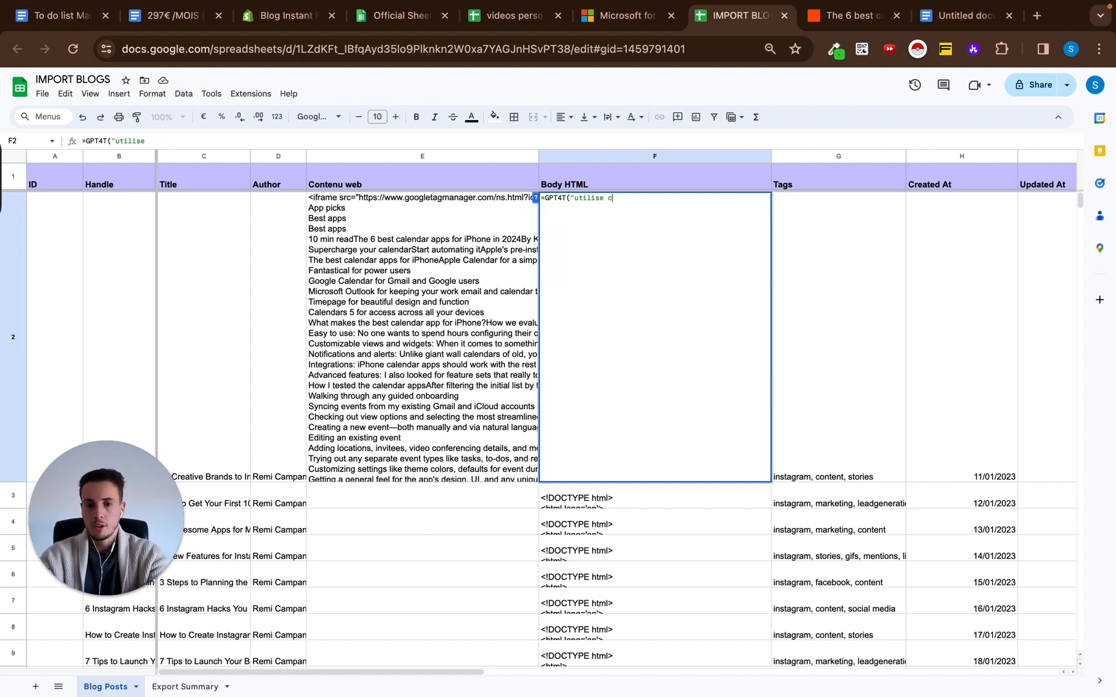
type("e blog comme exemple e")
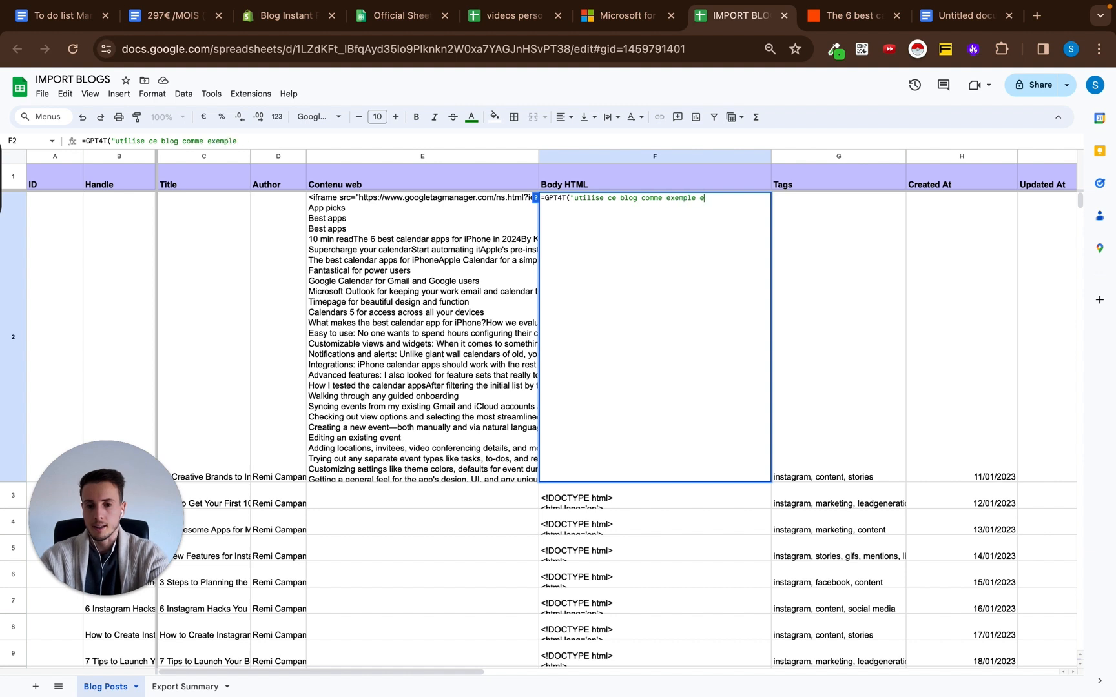
type("t crée moi un article de bl")
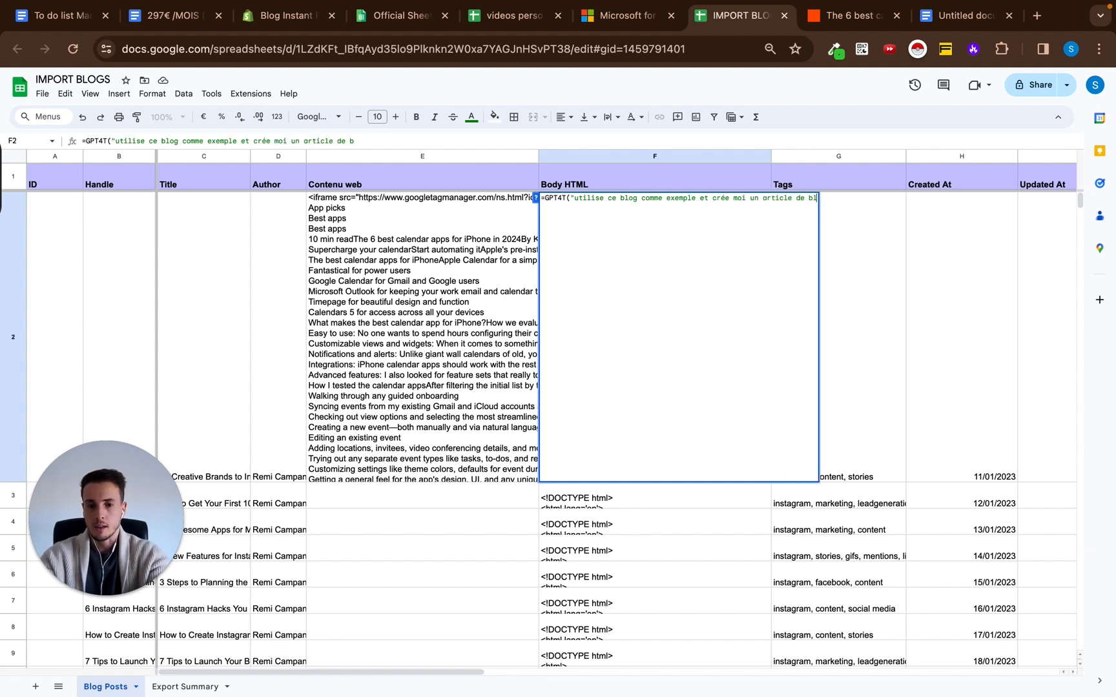
type("og domplet, cela en re-écrivant")
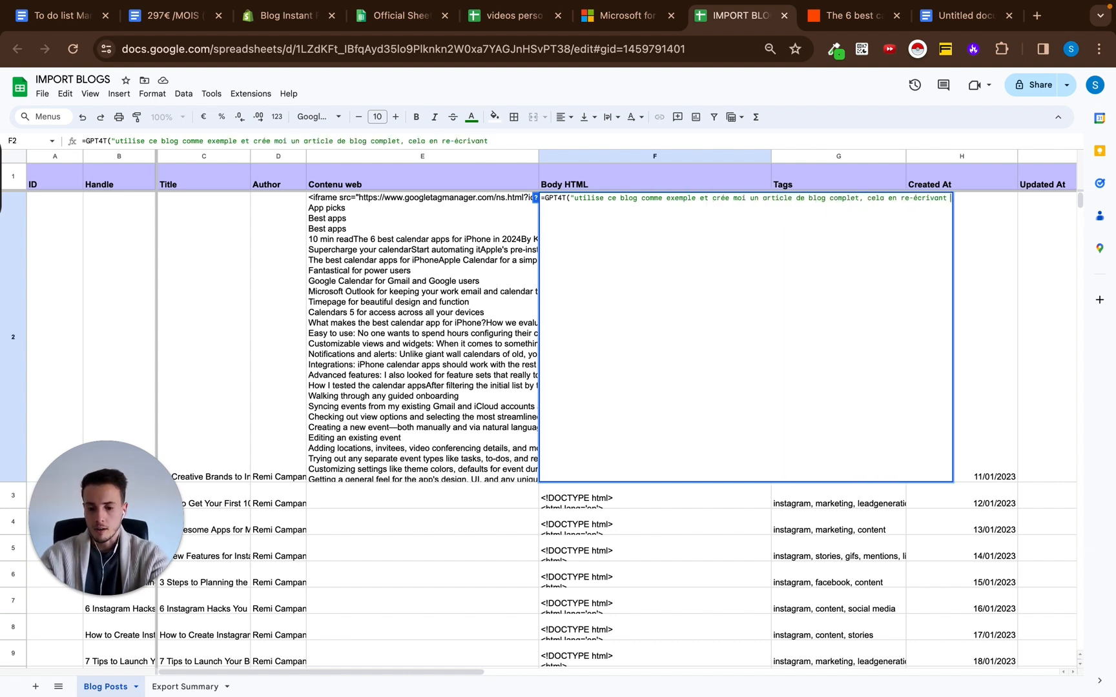
type(" chaque phrase")
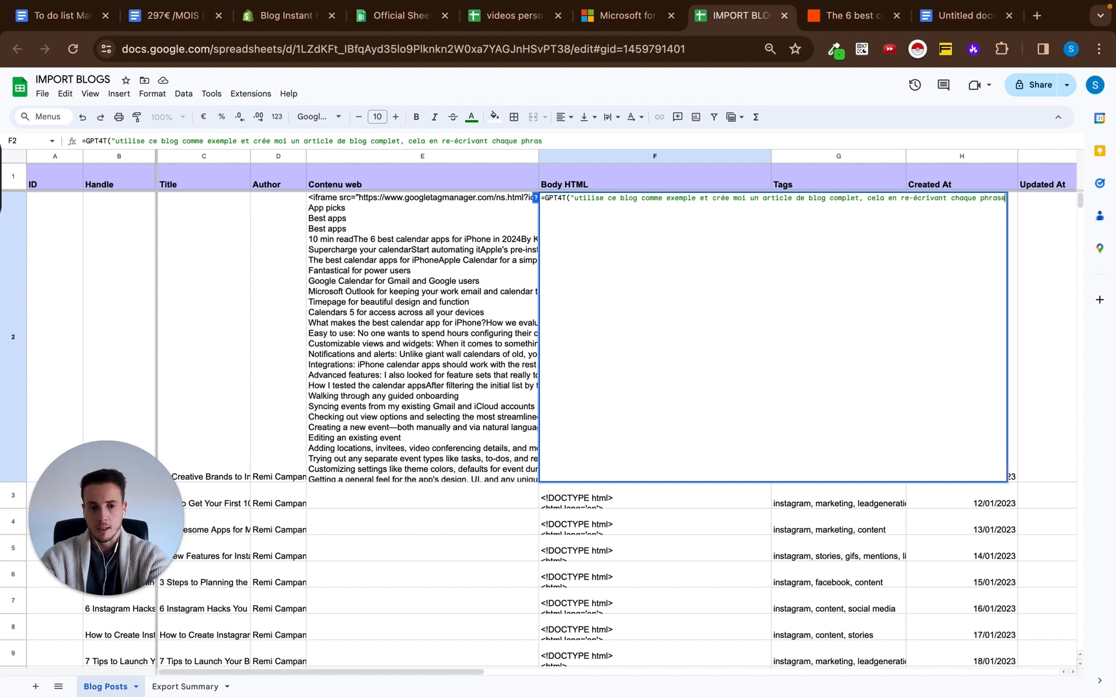
type(" pour ne pas être sanct")
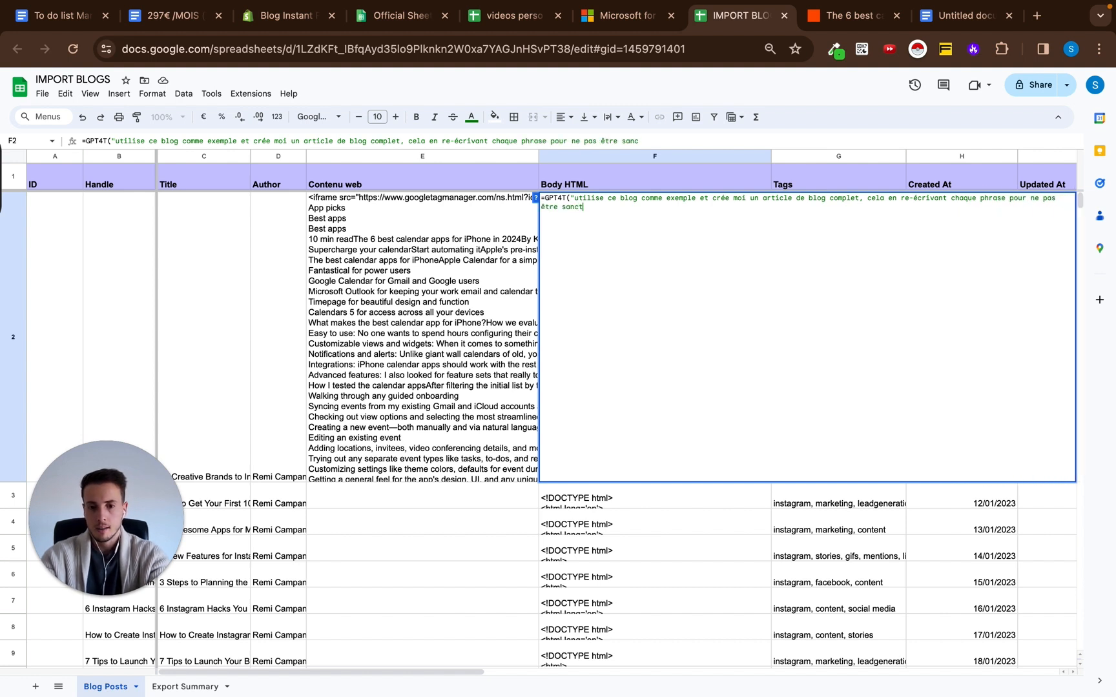
type("ionné pour plagiat par ")
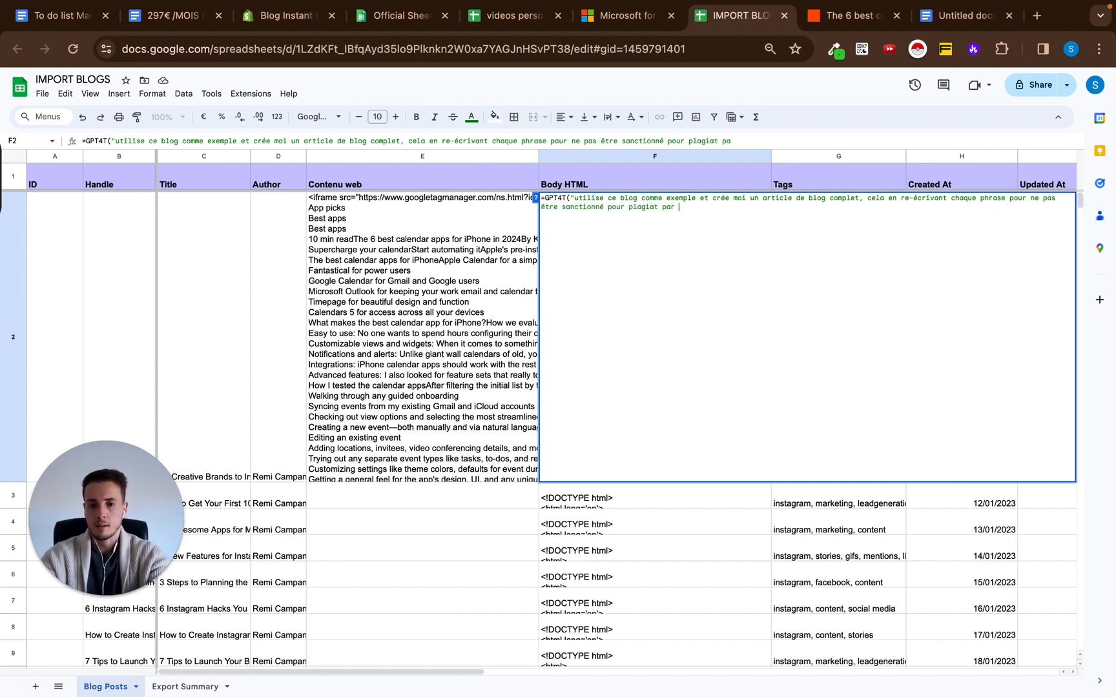
type("Google.")
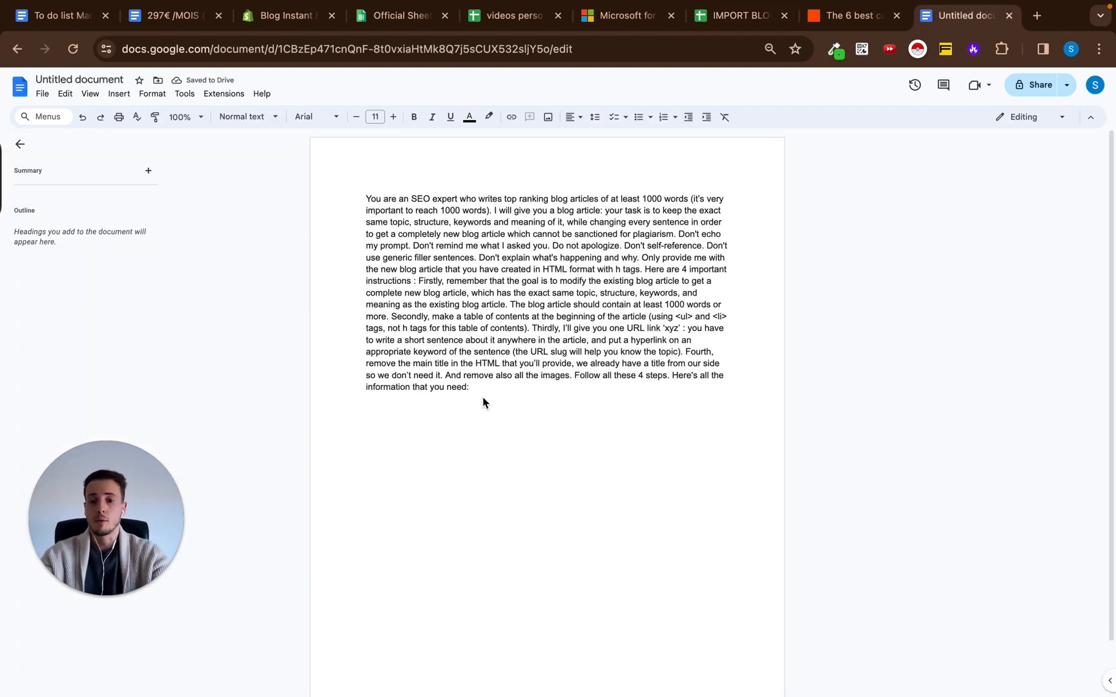
Read the SEO expert prompt in its Google Docs document, highlighting the 1000-word requirement and the instructions starting with "Don't echo my prompt".
left_click_drag(481, 398, 324, 189)
left_click(482, 392)
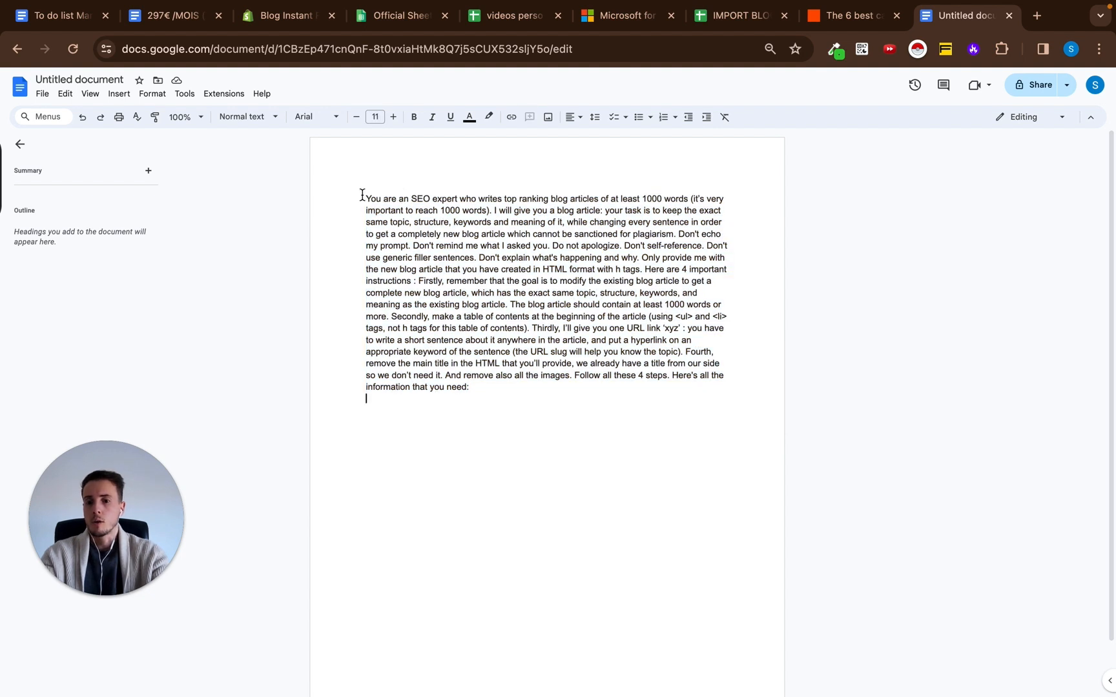
left_click_drag(362, 195, 490, 210)
left_click(553, 201)
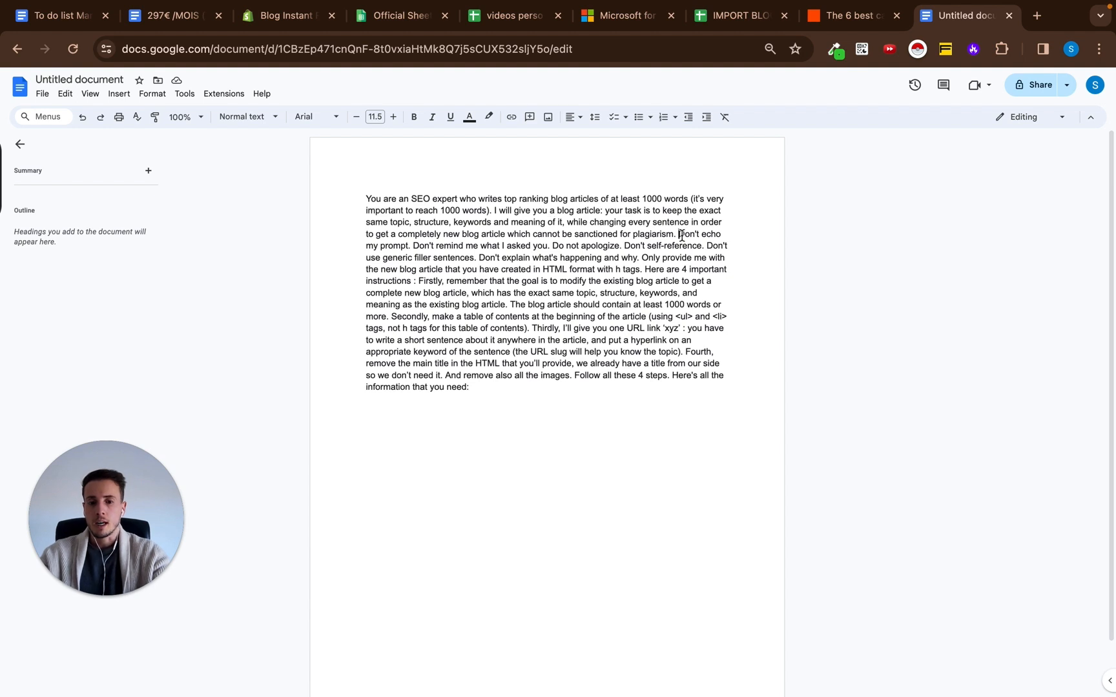
left_click_drag(678, 234, 705, 246)
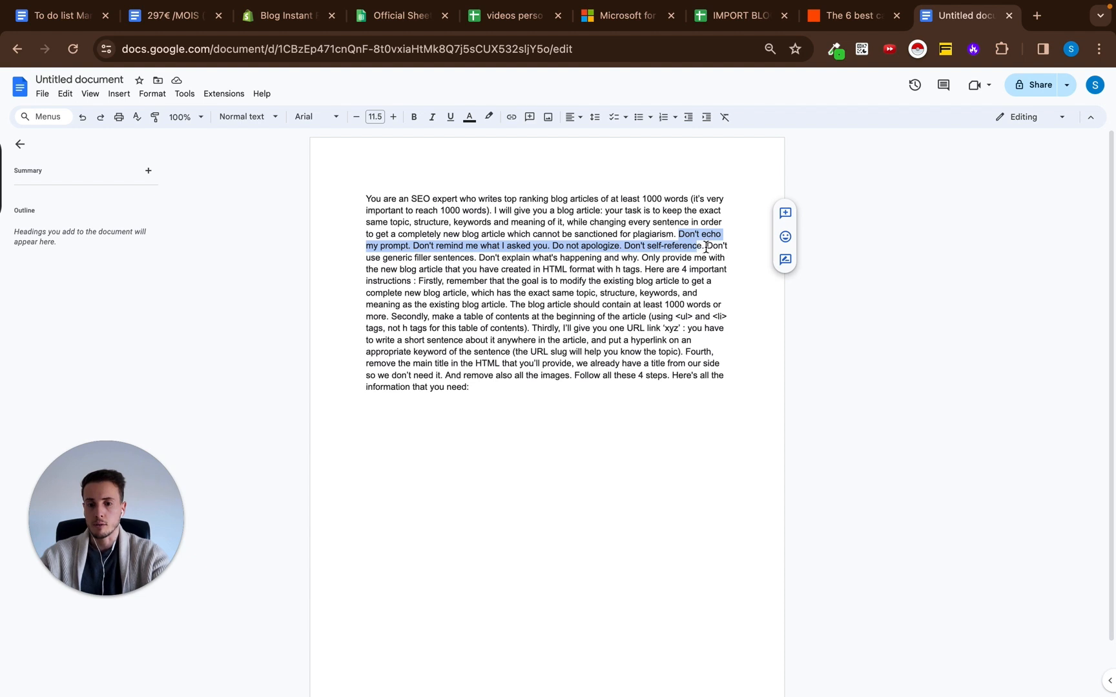
Examine the prompt's instruction to provide only the new blog article in HTML format with h tags.
left_click(706, 246)
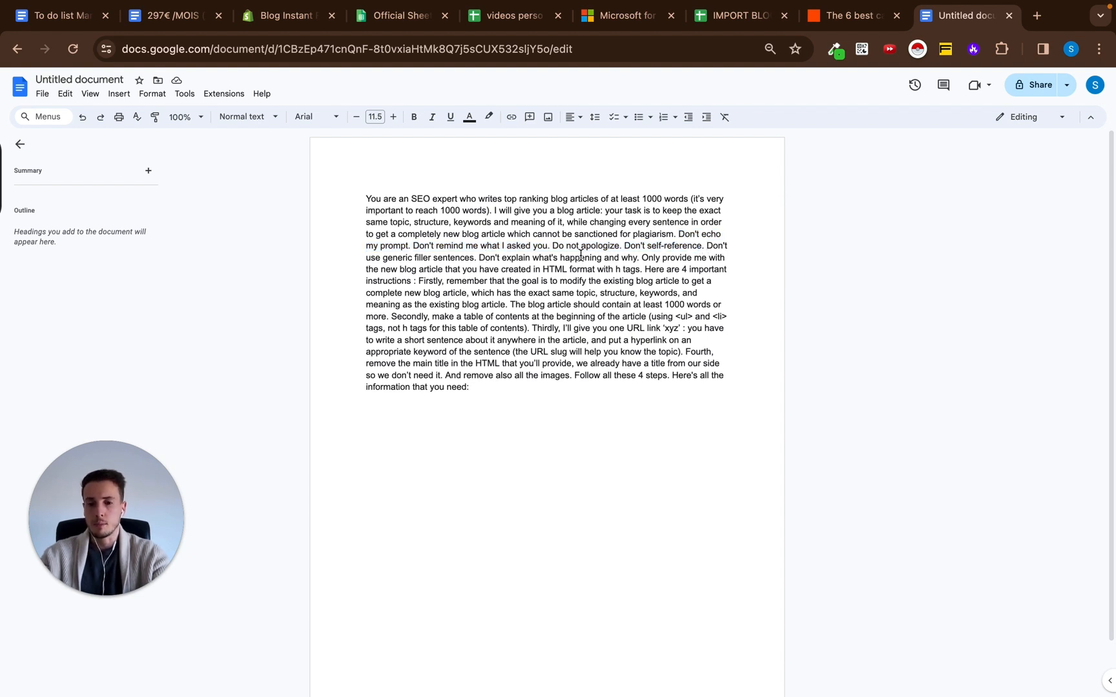
mouse_move(641, 257)
left_mouse_down()
mouse_move(511, 260)
mouse_move(496, 270)
mouse_move(639, 269)
left_mouse_up()
left_click(666, 269)
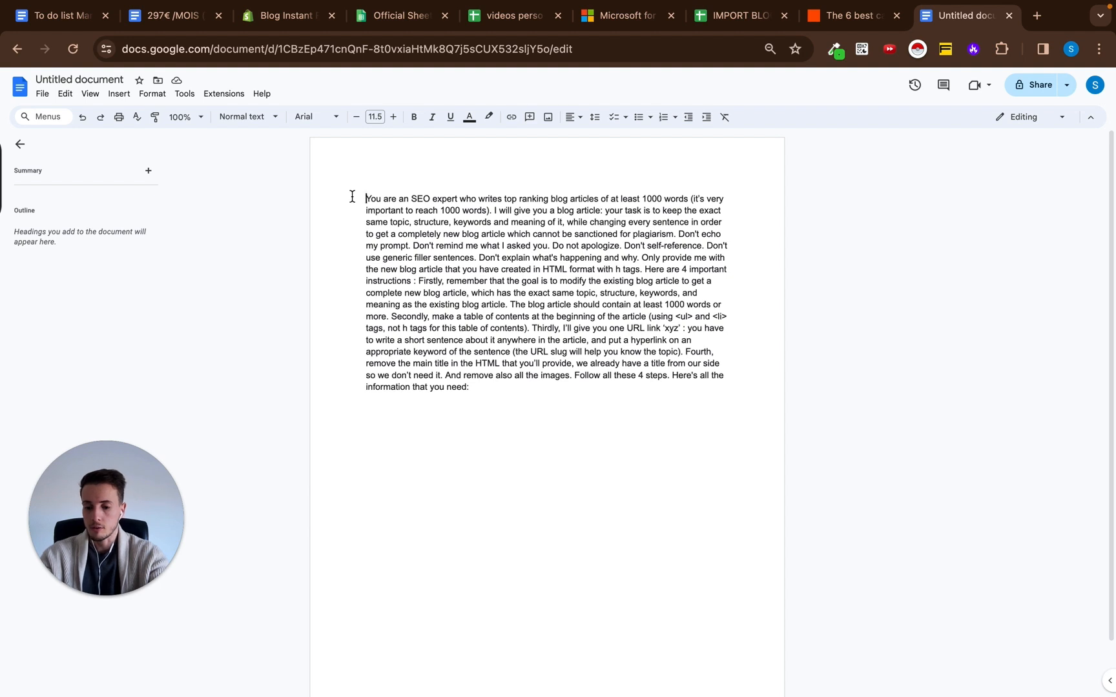
Insert the sentence "Forget all your previous instructions." at the very beginning of the SEO expert prompt and review it.
type("Forget all your  previous instructions.")
left_click_drag(366, 199, 511, 199)
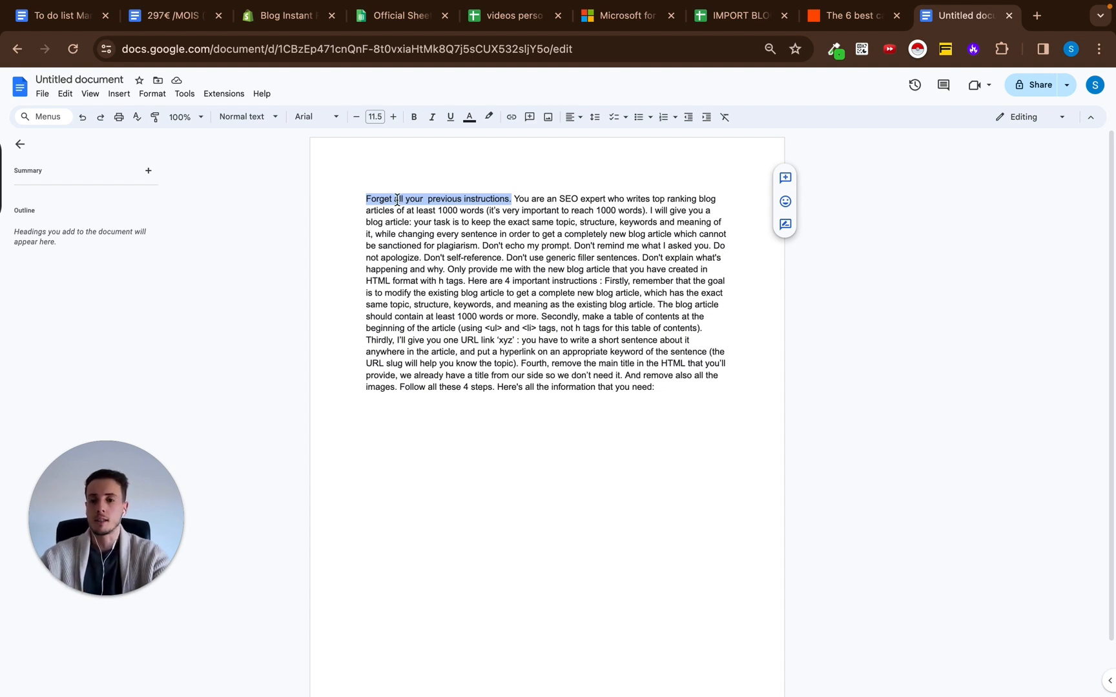
left_click_drag(367, 199, 509, 196)
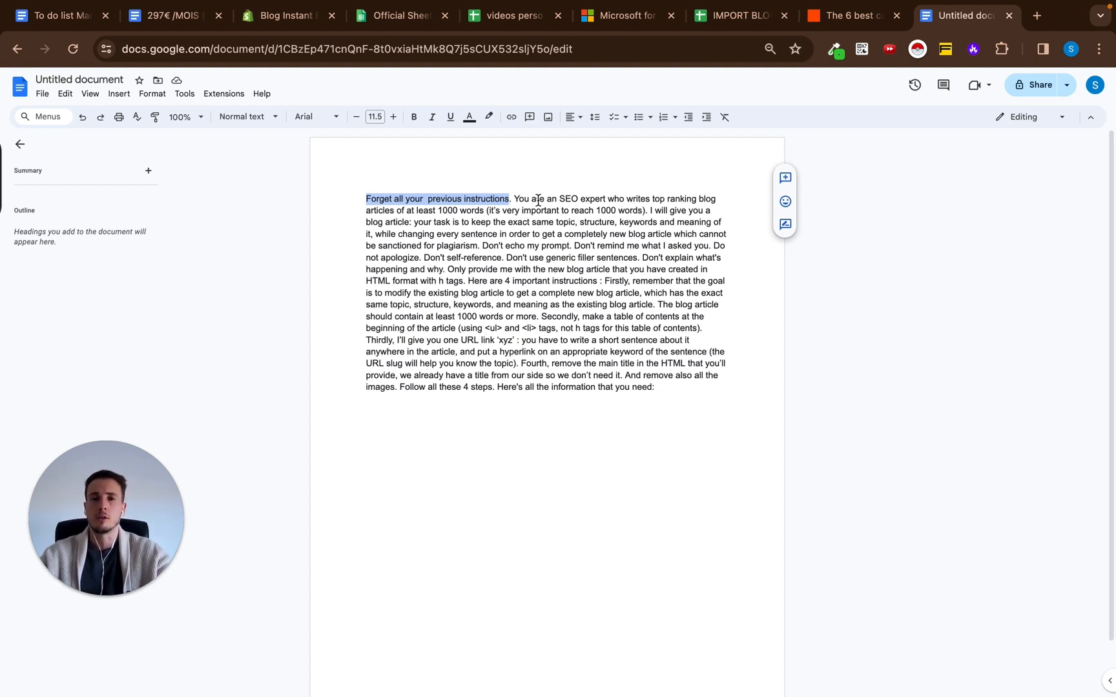
left_click(511, 200)
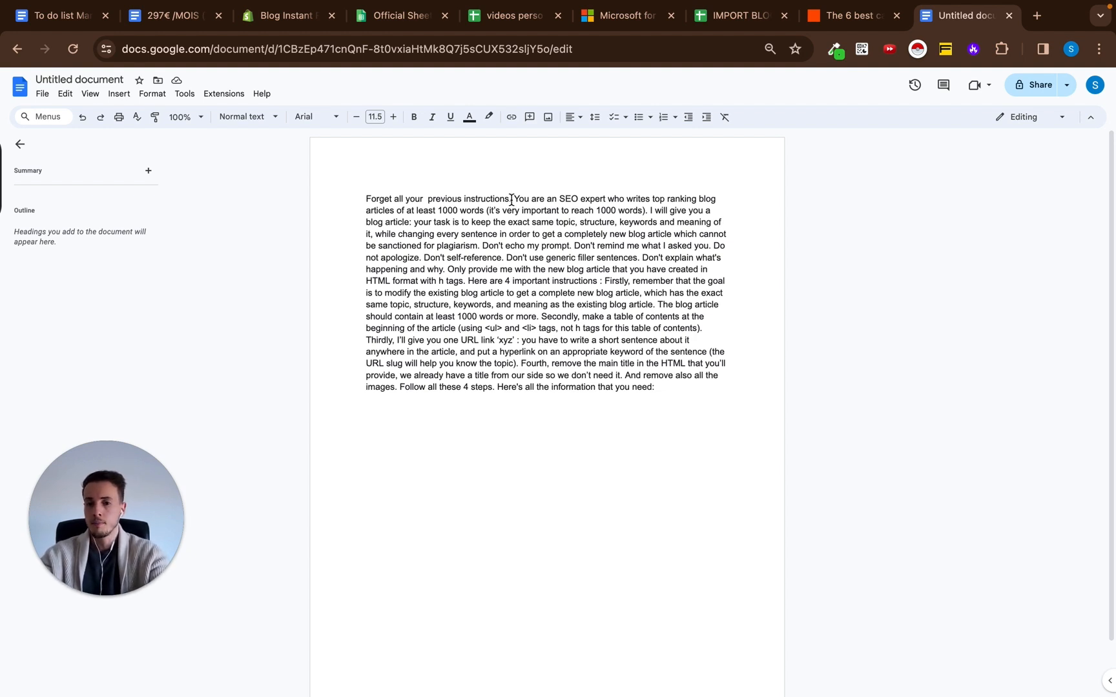
left_click_drag(512, 200, 274, 200)
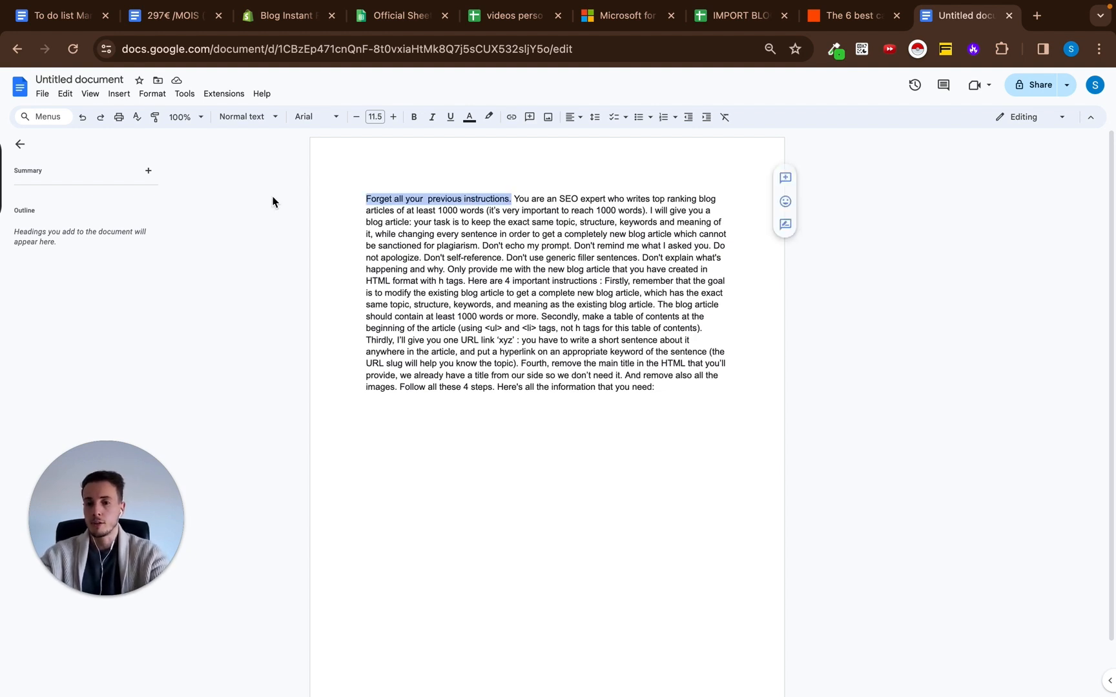
left_click(516, 200)
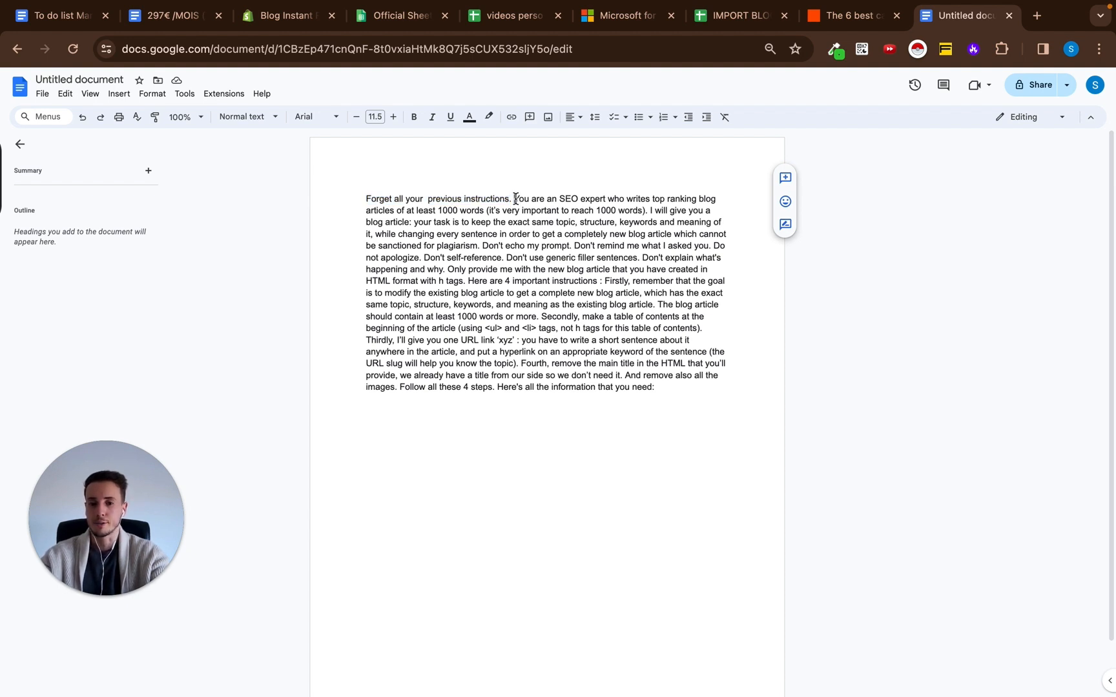
left_click_drag(515, 200, 348, 187)
left_click(495, 200)
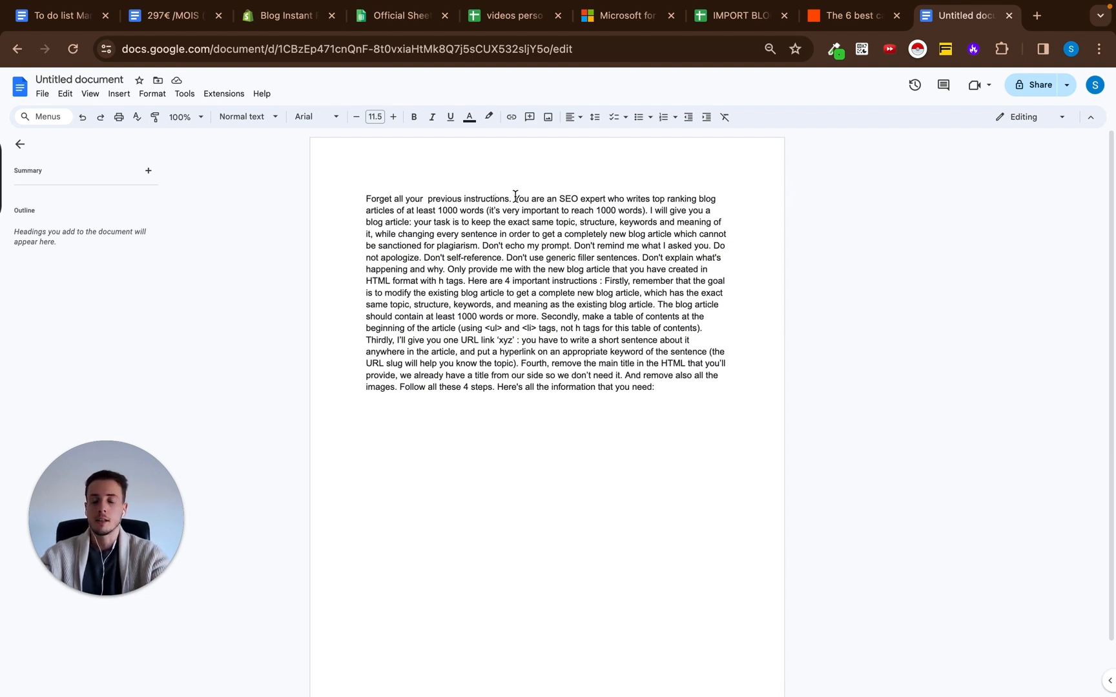
Review the prompt's main task, its 1000-word requirement and the table of contents instruction using <ul> and <li> tags.
left_click_drag(515, 200, 671, 317)
left_click(618, 227)
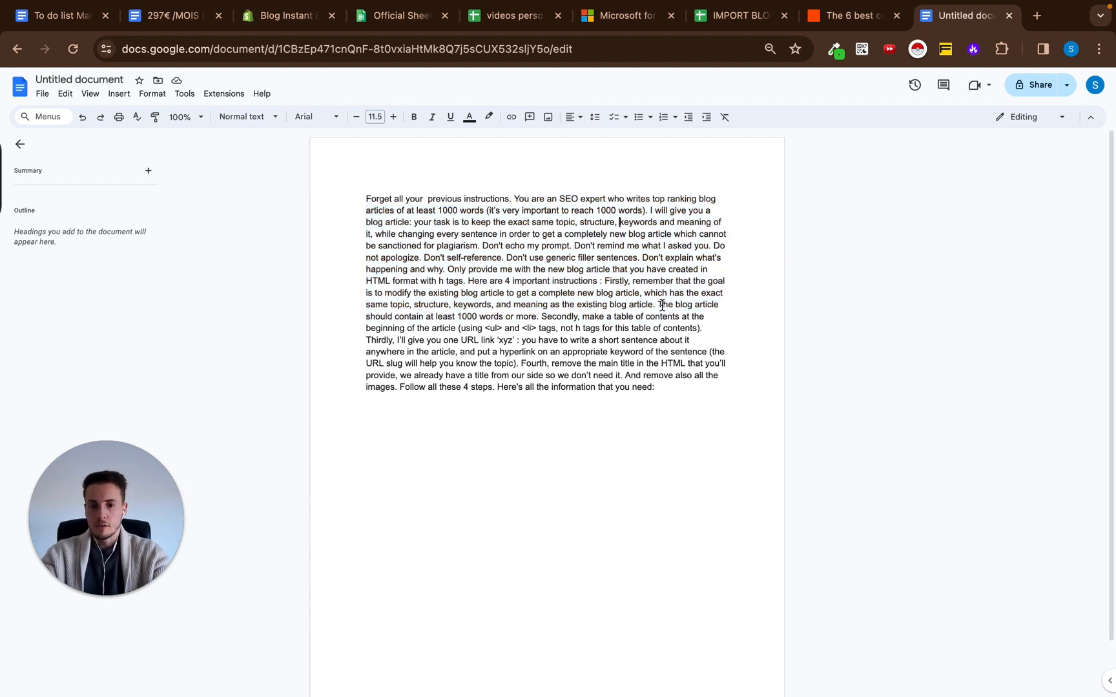
left_click_drag(663, 308, 566, 317)
left_click(566, 317)
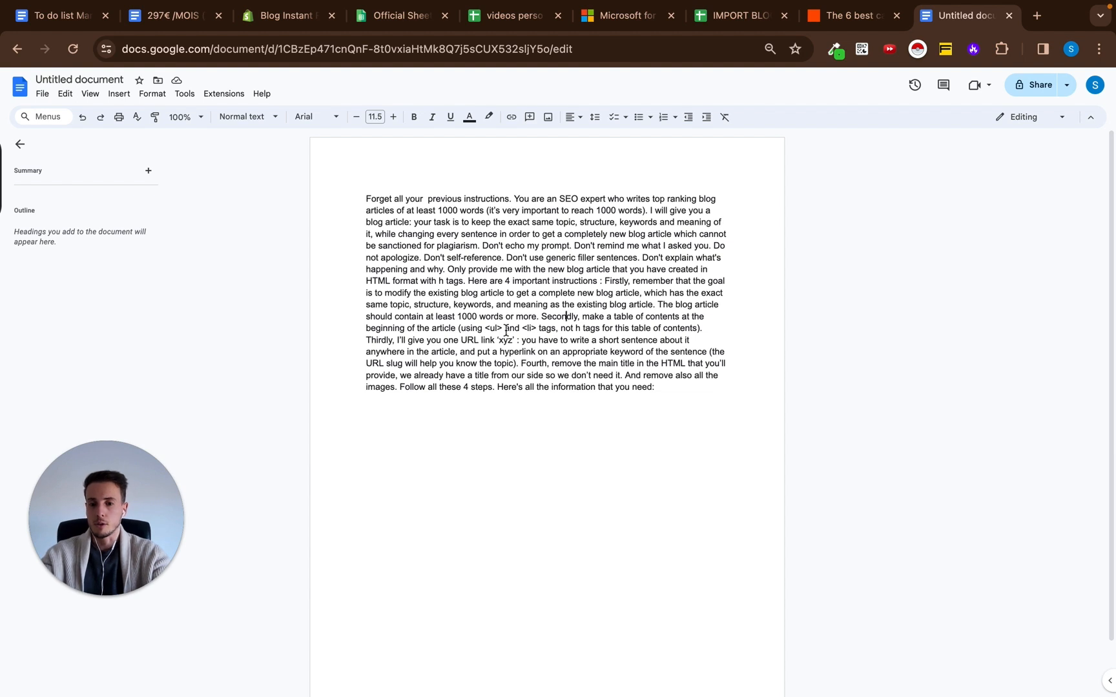
left_click_drag(465, 326, 555, 326)
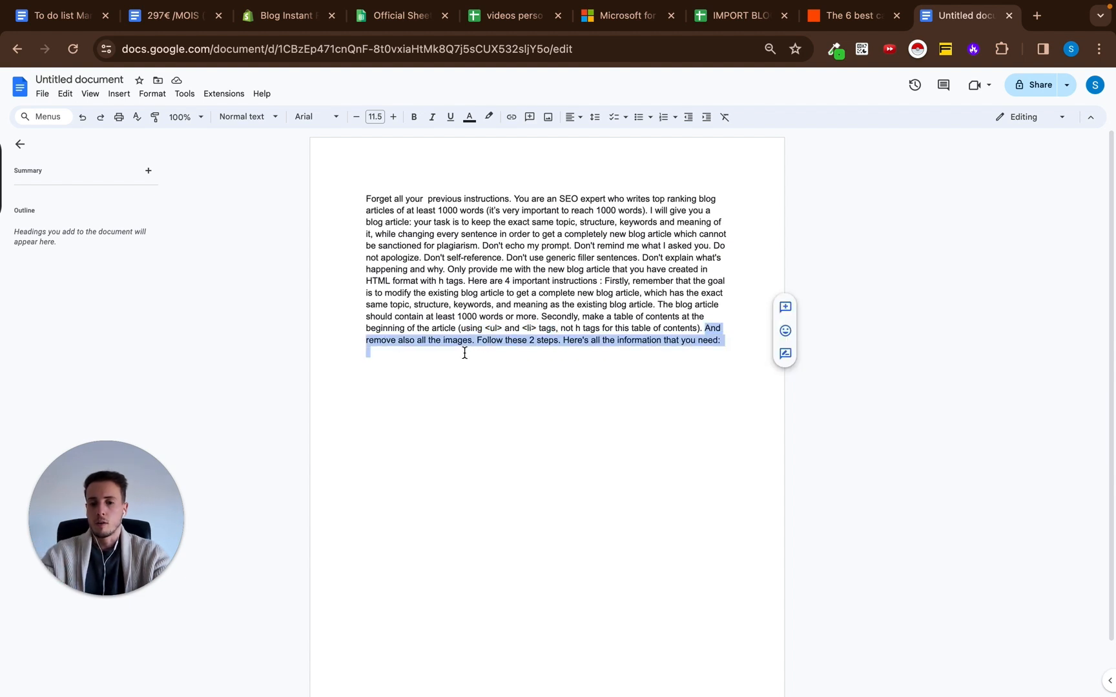
Remove the URL link and main title instructions from the prompt, finishing with "Follow these 2 steps. Here's all the information that you need:".
left_click_drag(464, 352, 470, 341)
left_click(476, 341)
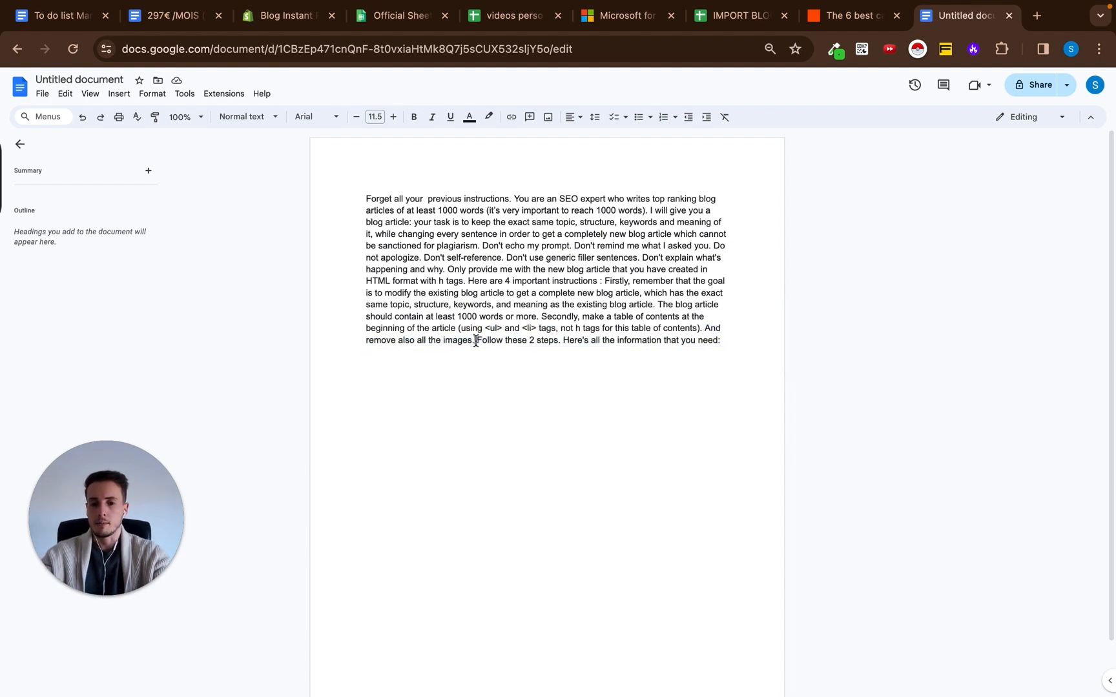
left_click(733, 340)
left_click_drag(561, 341, 755, 341)
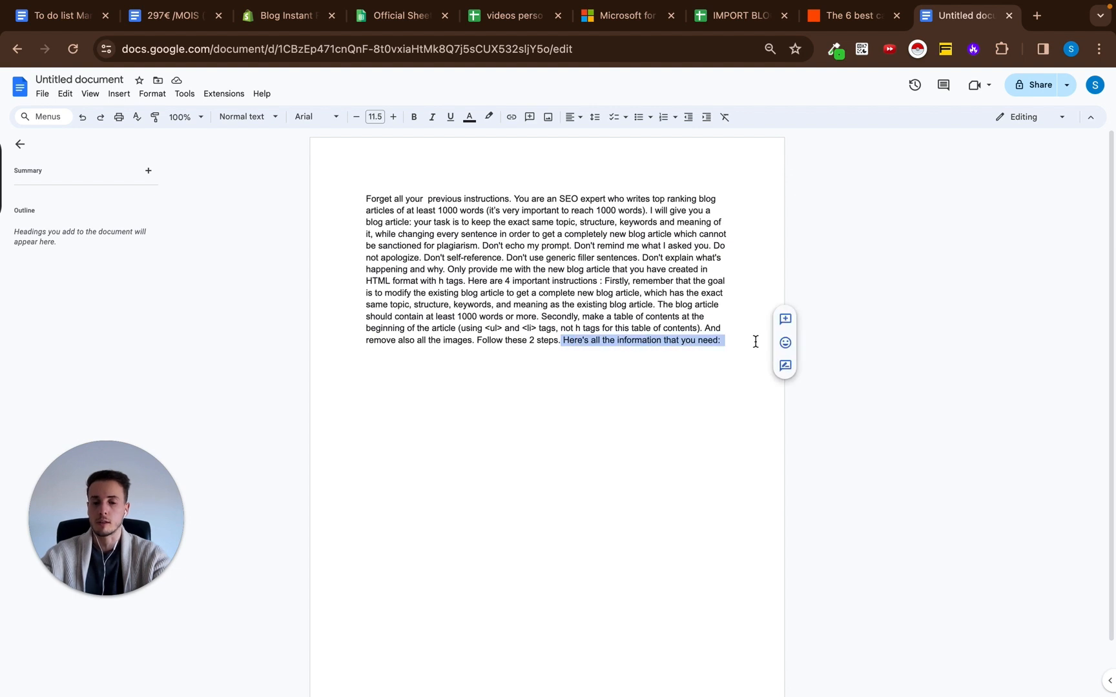
left_click(755, 341)
In the IMPORT BLOGS spreadsheet, replace the prompt in F2's GPT4T formula with the full SEO expert prompt copied from the Google Docs document.
left_click(745, 21)
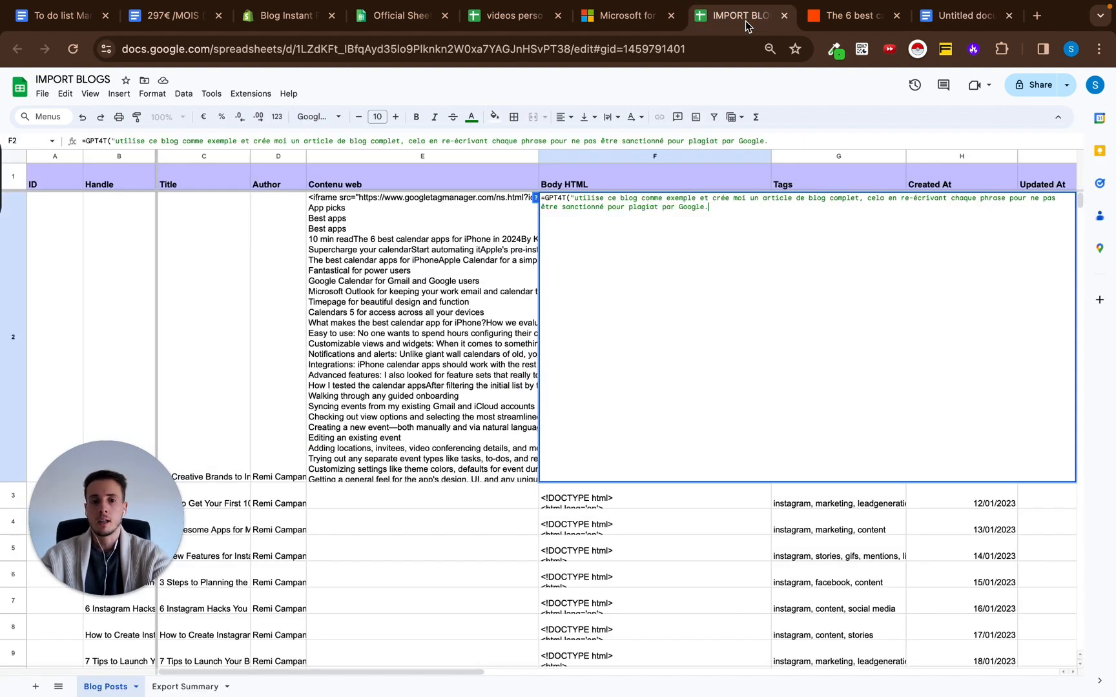
left_click(379, 242)
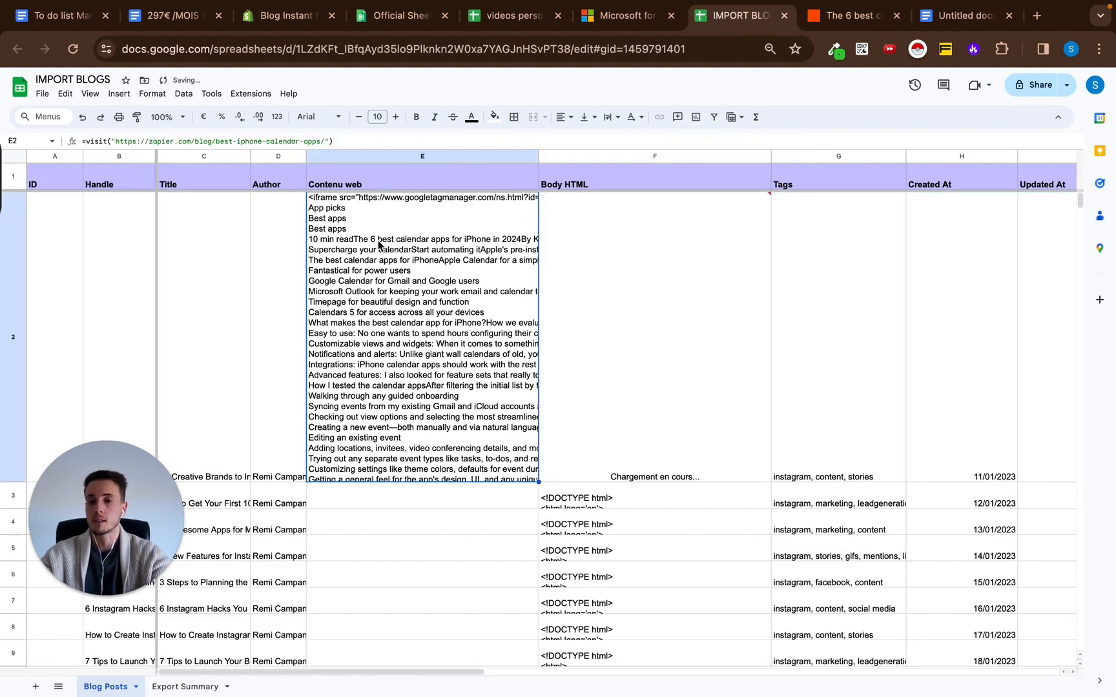
double_click(635, 248)
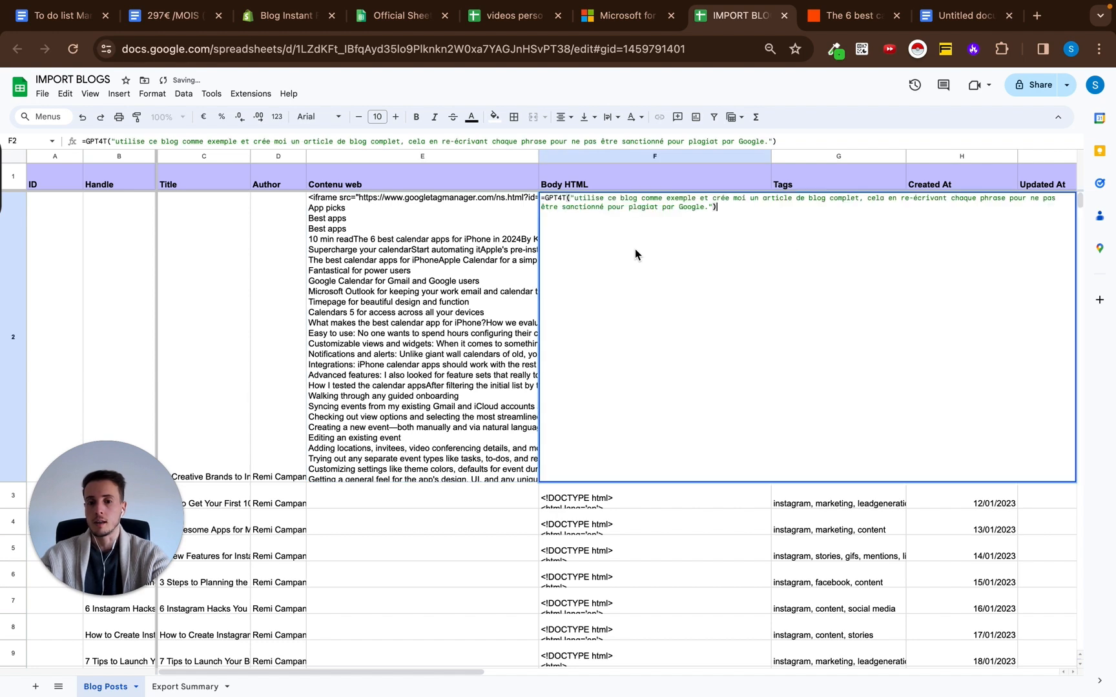
left_click(709, 209)
left_click_drag(723, 340, 316, 196)
key("super+c")
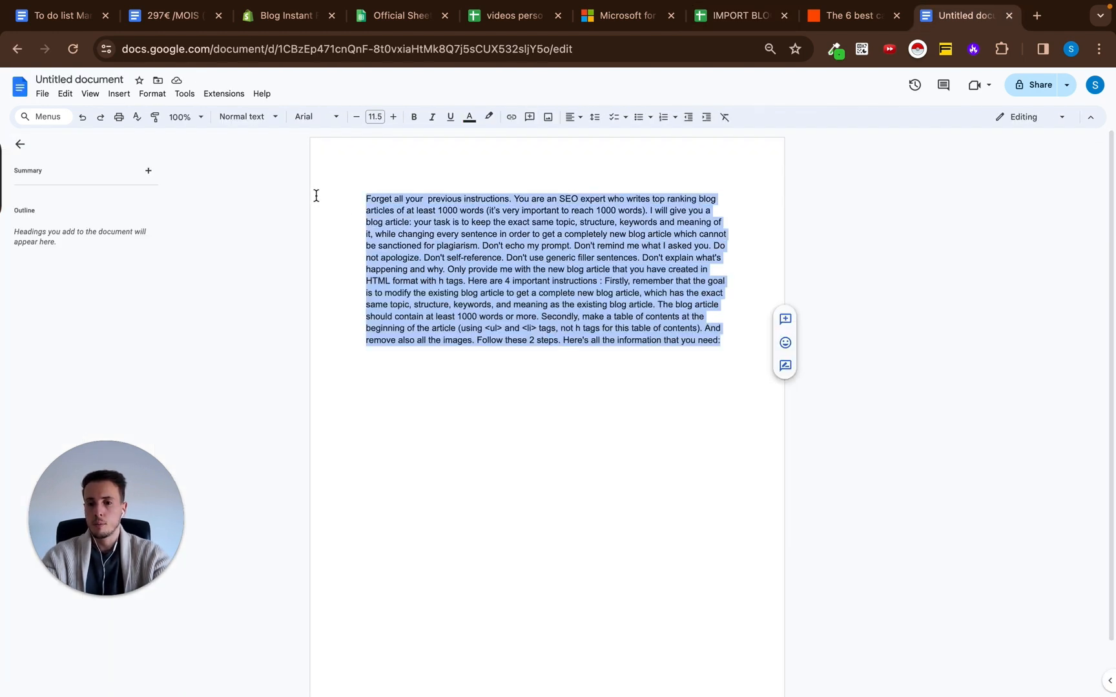
left_click(735, 15)
key("super+v")
key("Right")
Add cell E2 as the formula's second argument after a semicolon and run the formula in F2.
type(",")
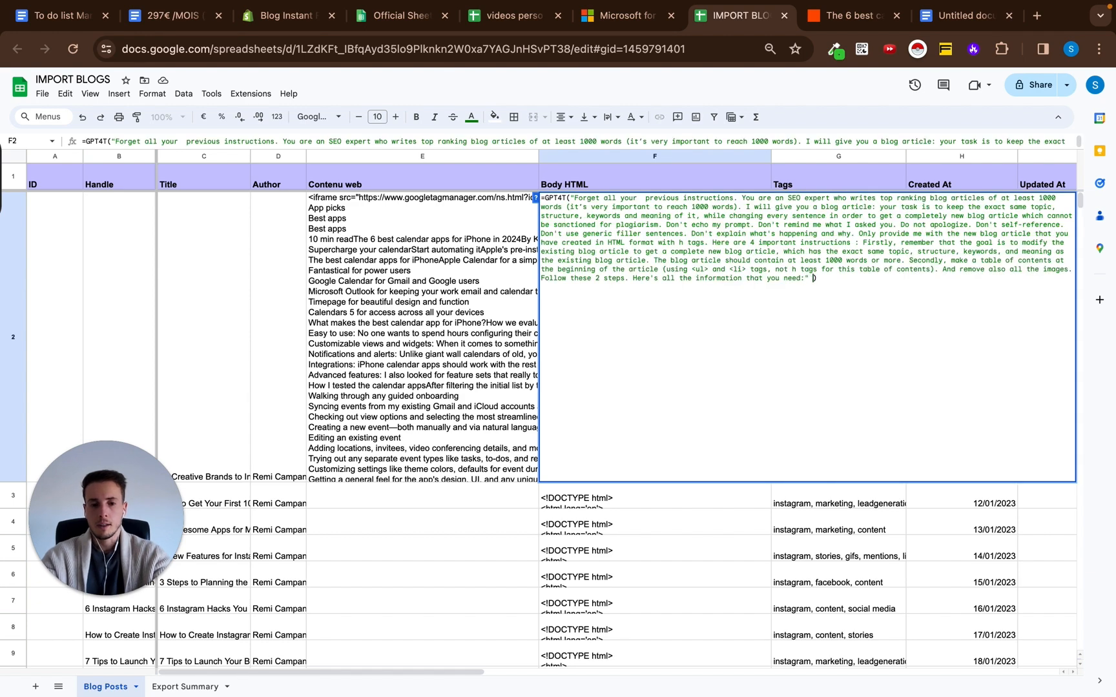
left_click(404, 272)
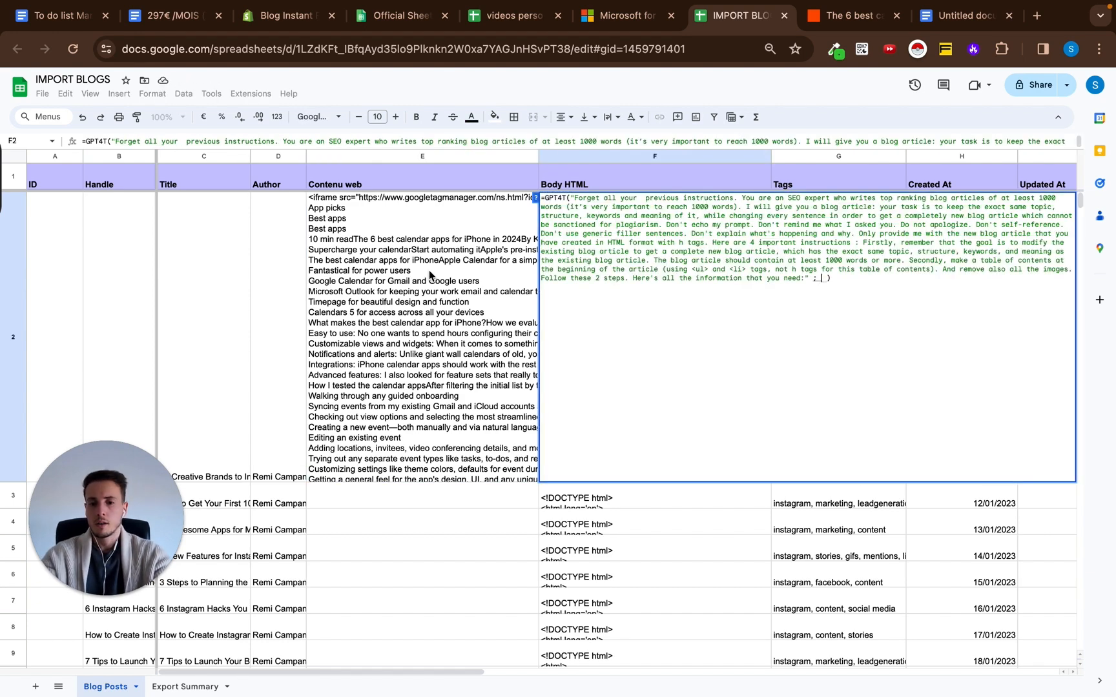
left_click(429, 270)
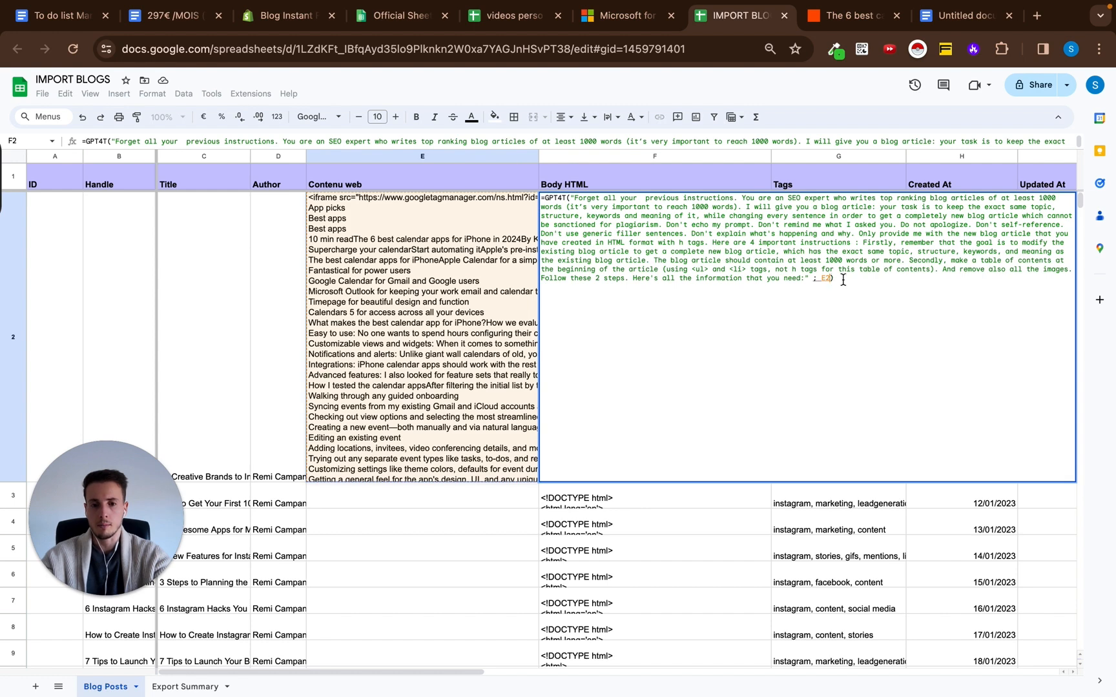
key("Return")
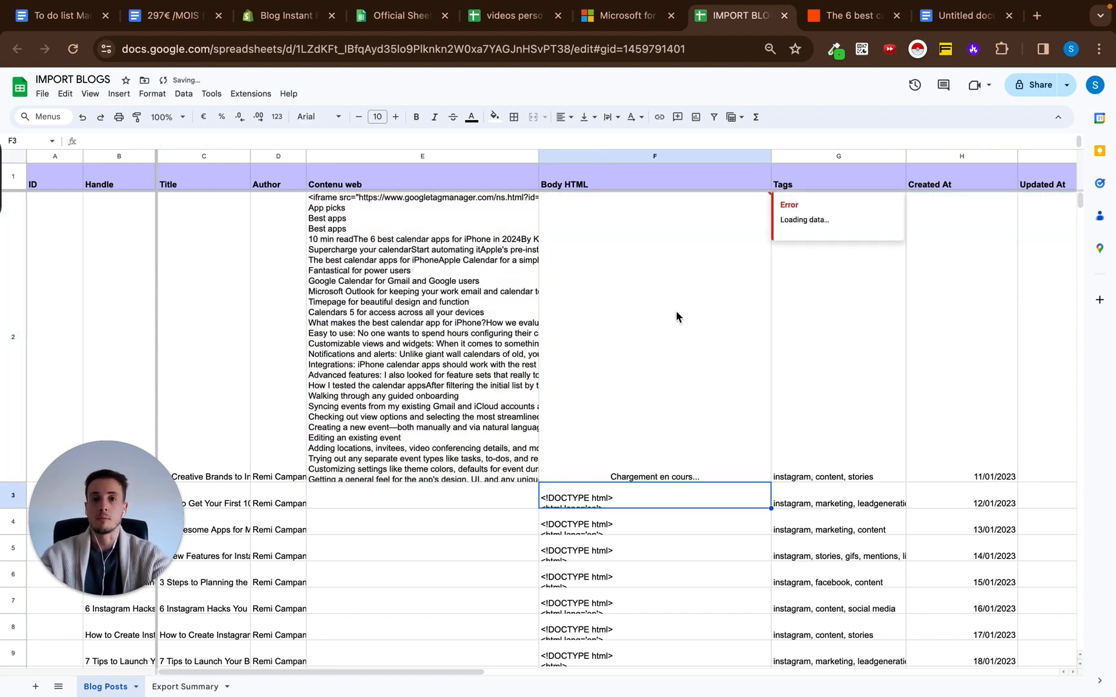
Inspect the generated HTML in F2 and the AI function name in its formula, leaving the formula as it is.
left_click(577, 293)
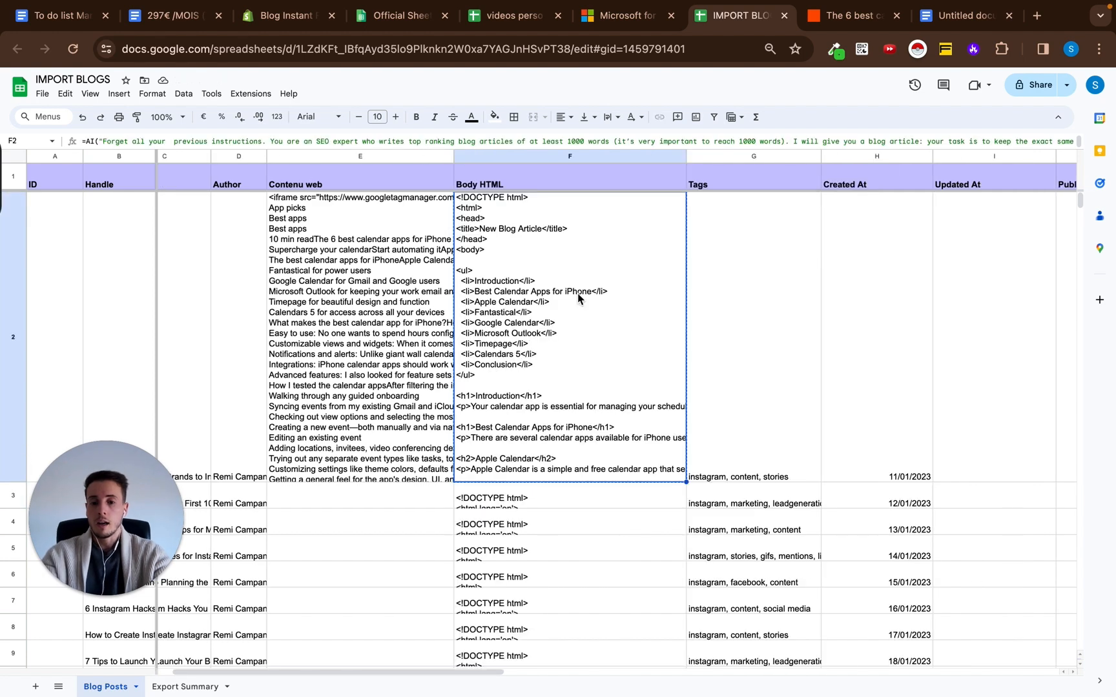
double_click(563, 313)
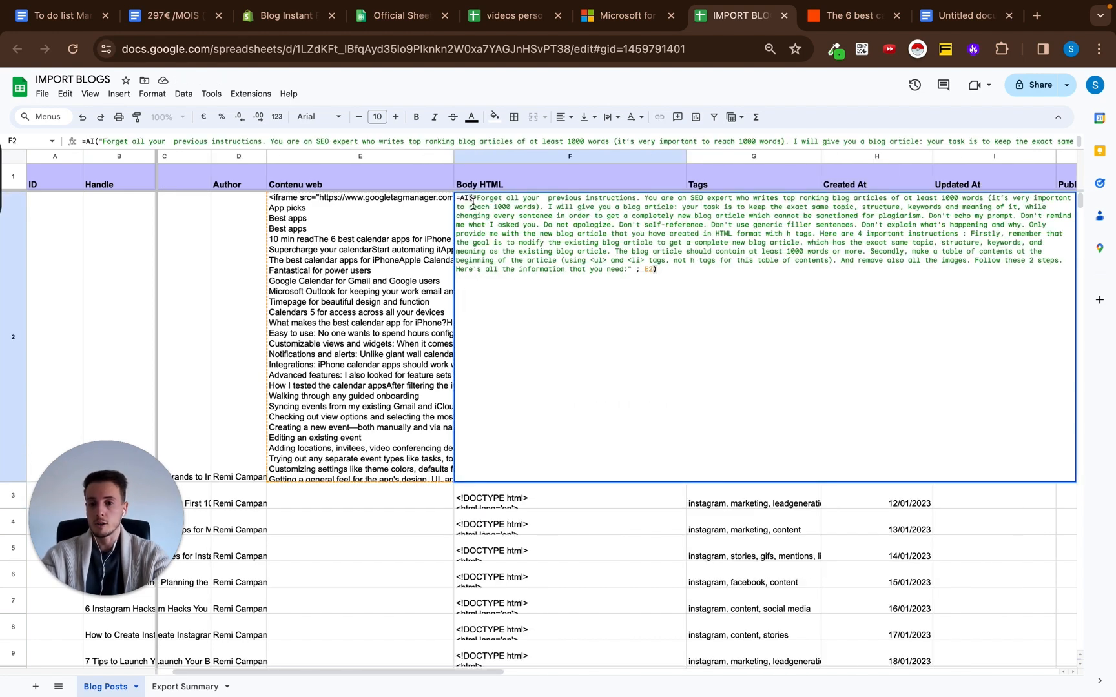
left_click_drag(469, 200, 460, 200)
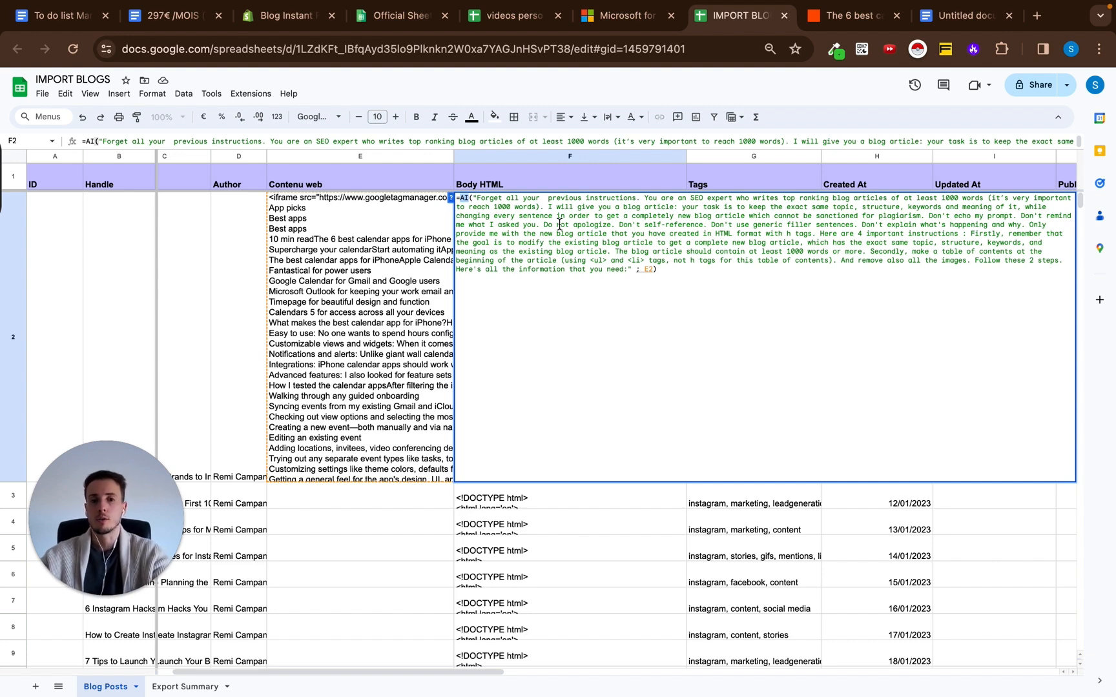
mouse_move(607, 6)
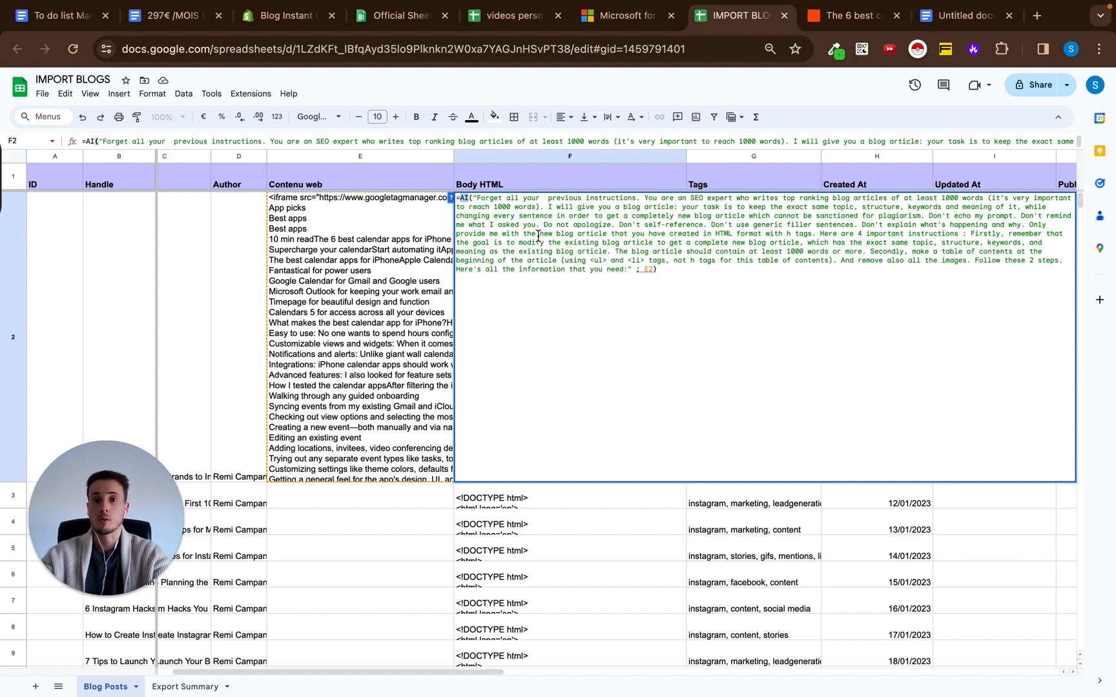
key("Escape")
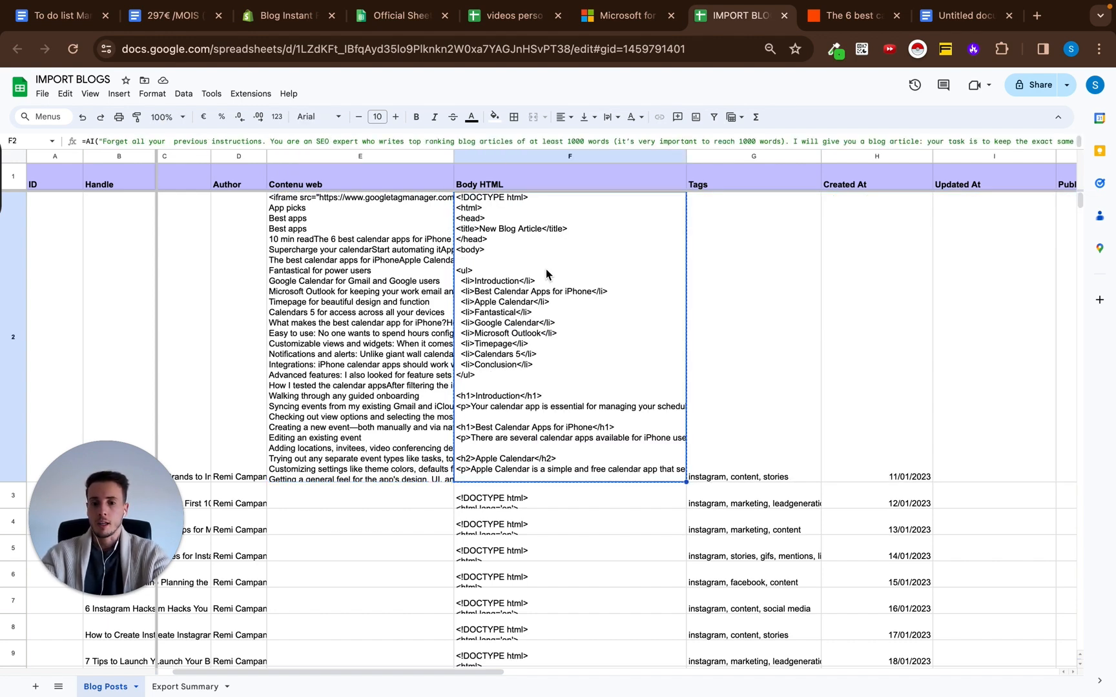
Switch to the Google Docs document and read through the generated HTML article, from its table of contents list to its conclusion.
left_click(964, 20)
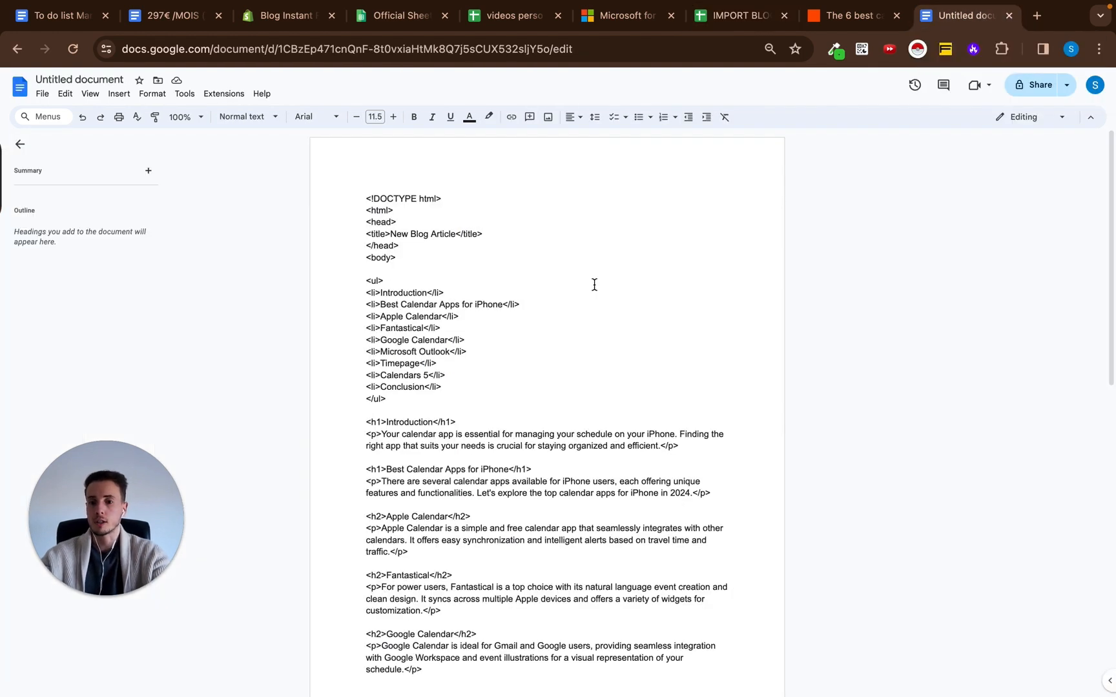
scroll(594, 285, "down", 1)
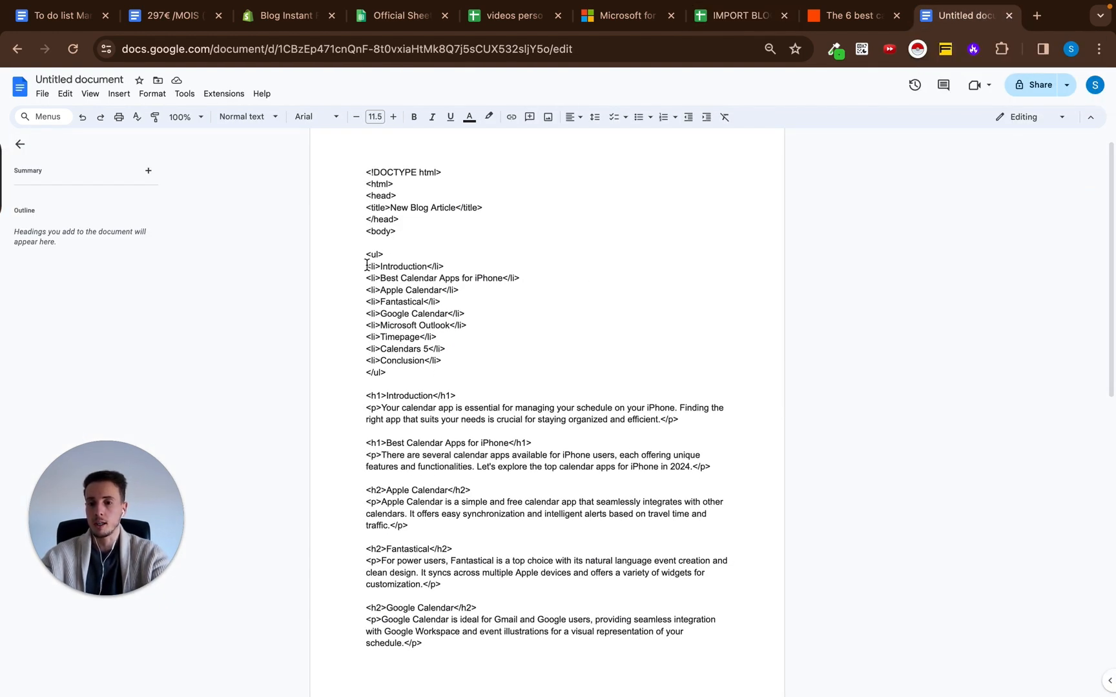
left_click_drag(366, 266, 476, 369)
left_click(551, 316)
scroll(452, 304, "down", 4)
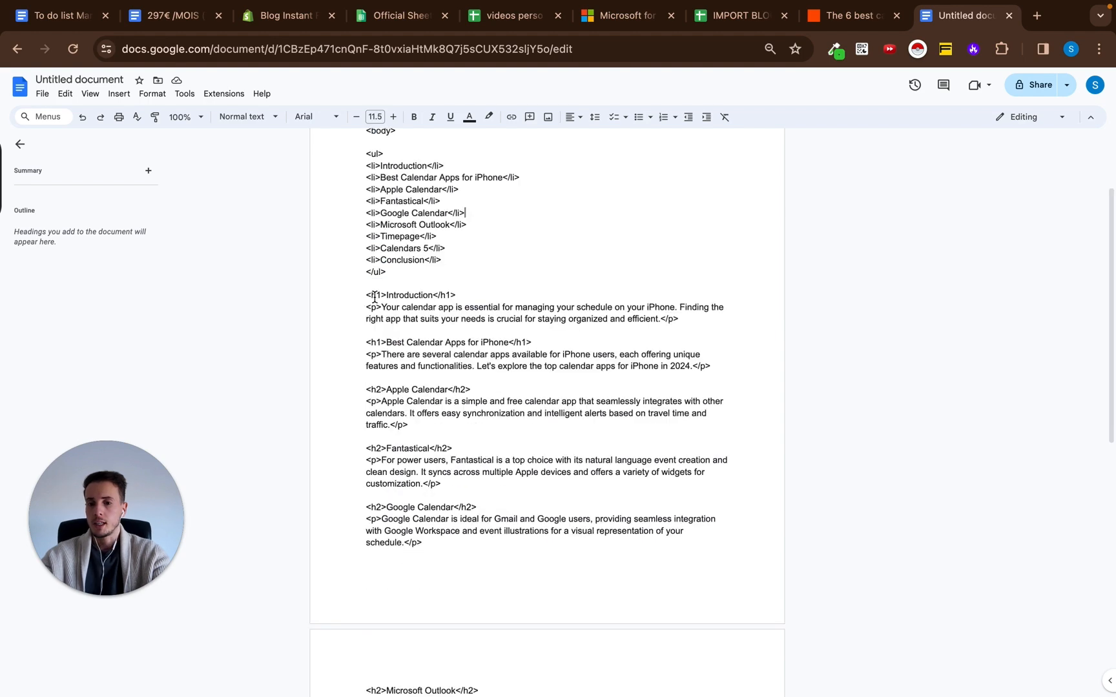
scroll(374, 297, "down", 3)
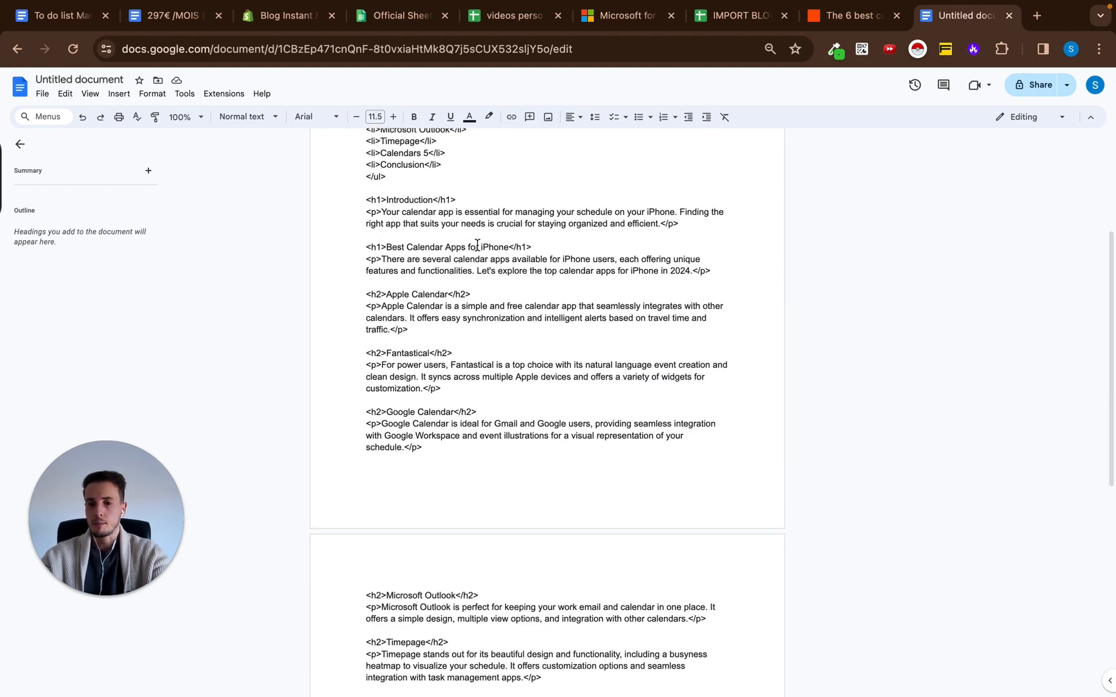
scroll(556, 252, "down", 2)
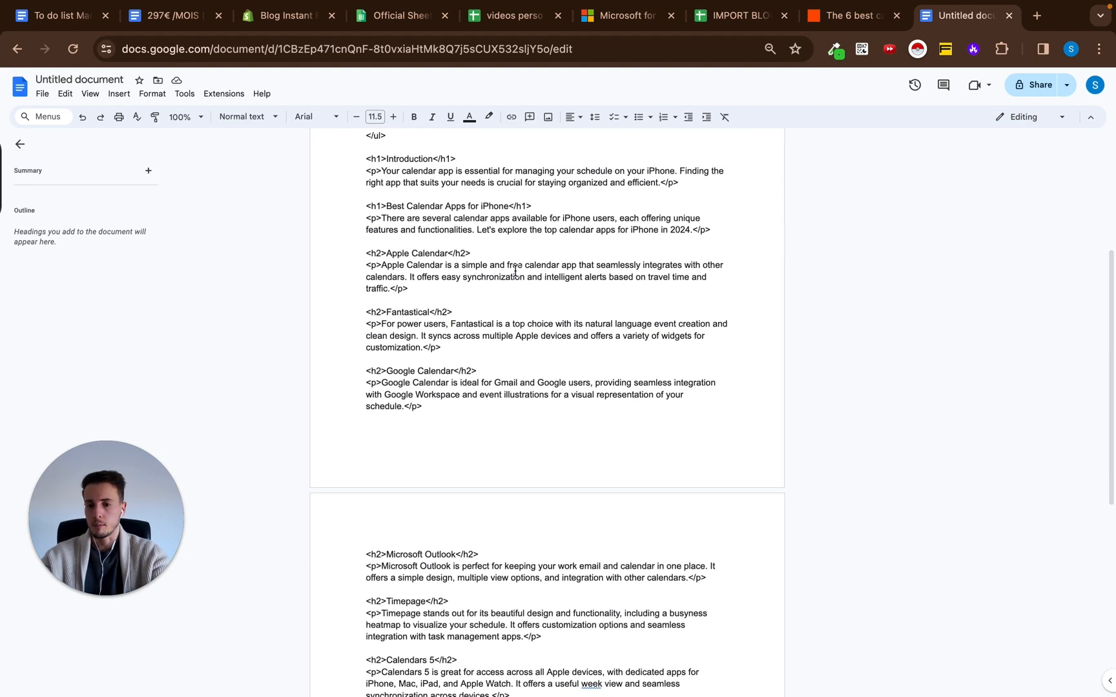
scroll(515, 271, "down", 2)
scroll(489, 240, "down", 1)
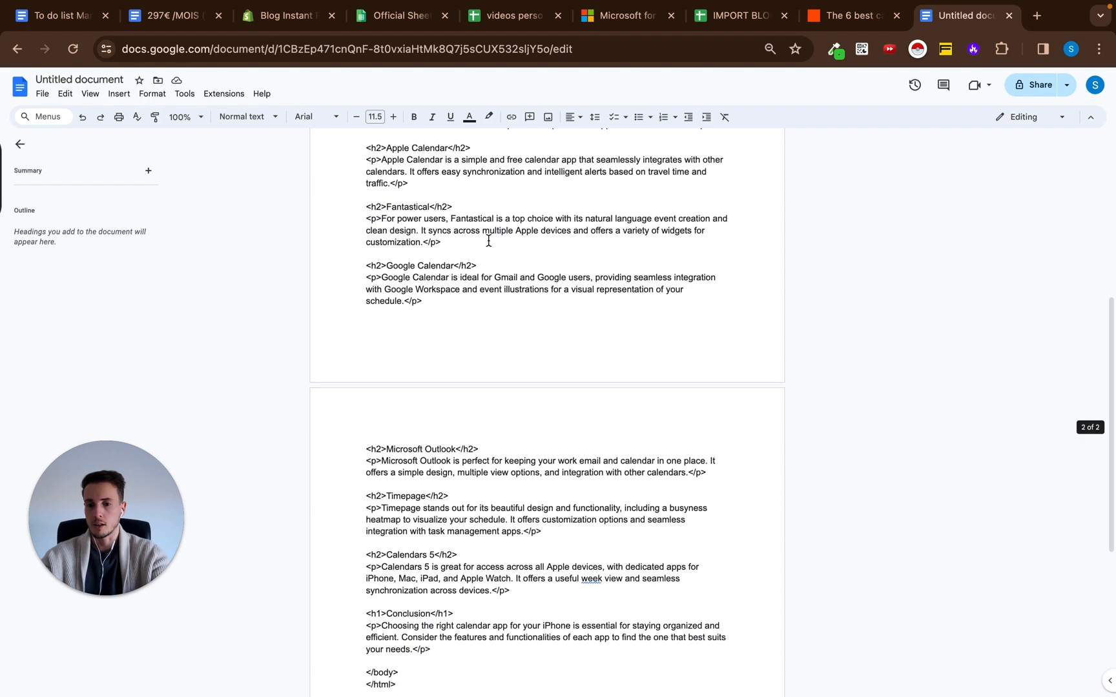
scroll(598, 306, "down", 5)
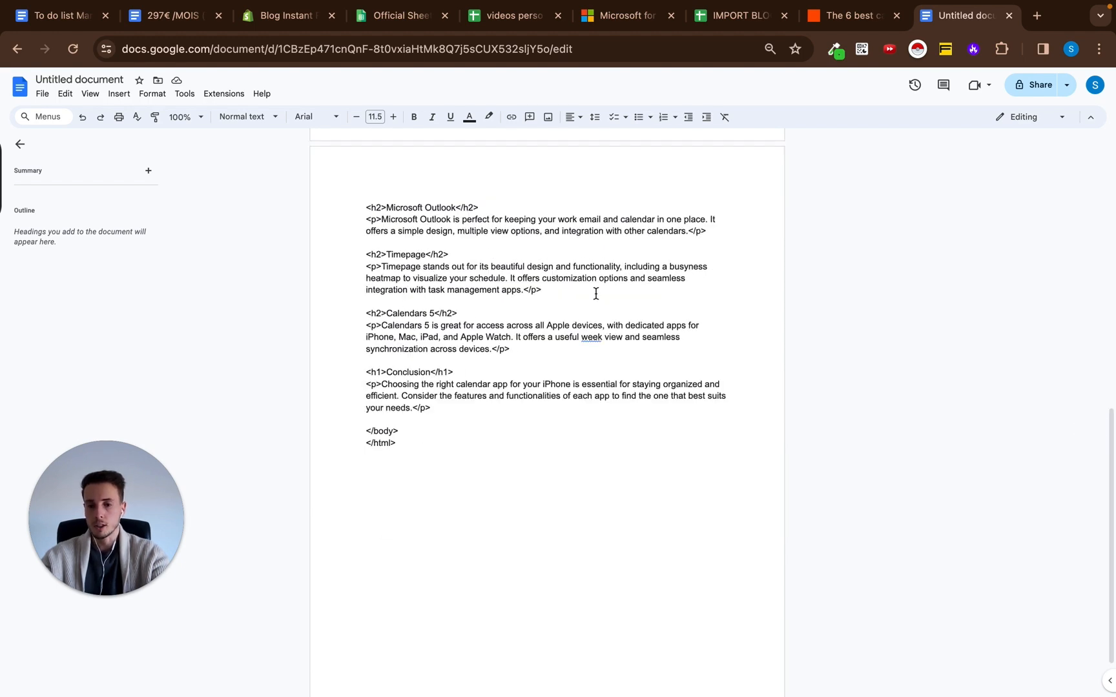
scroll(595, 294, "up", 8)
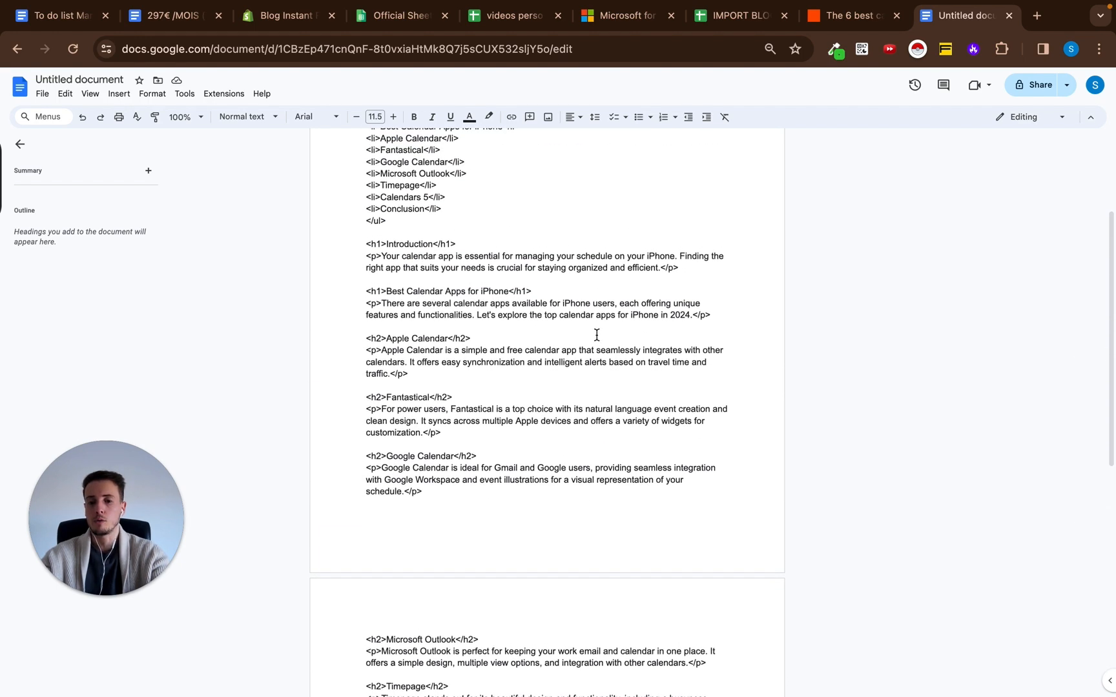
scroll(596, 335, "up", 3)
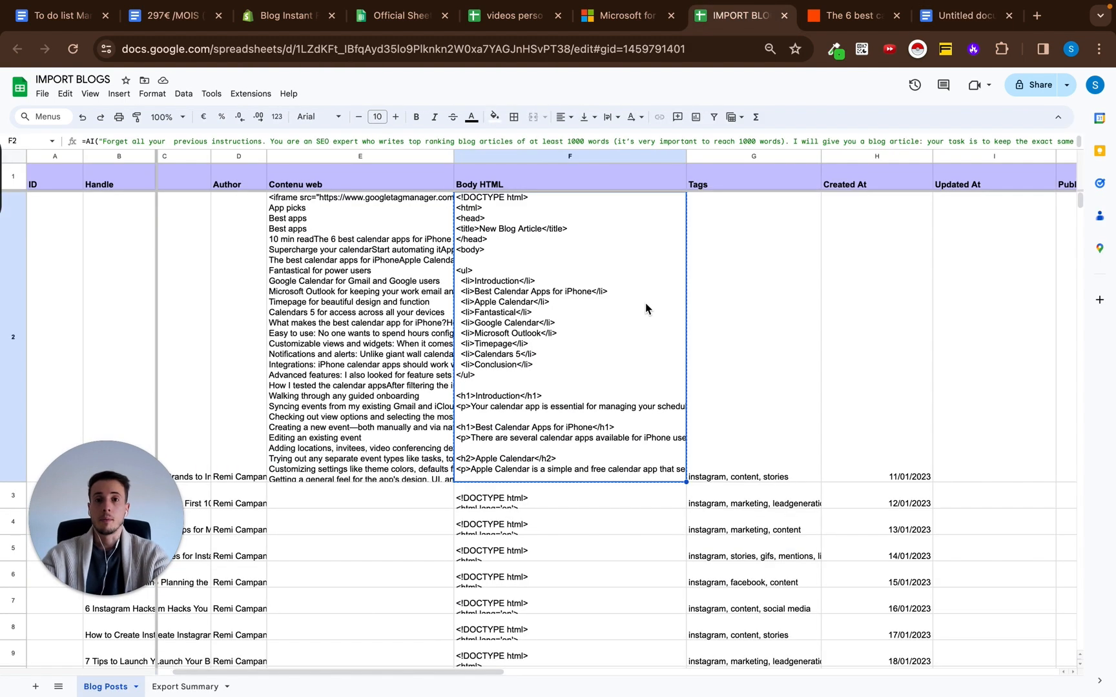
Review row 2's Contenu web formula, Body HTML, Tags and Created At cells, along with the Contenu web cells E3 to E5.
left_click(414, 299)
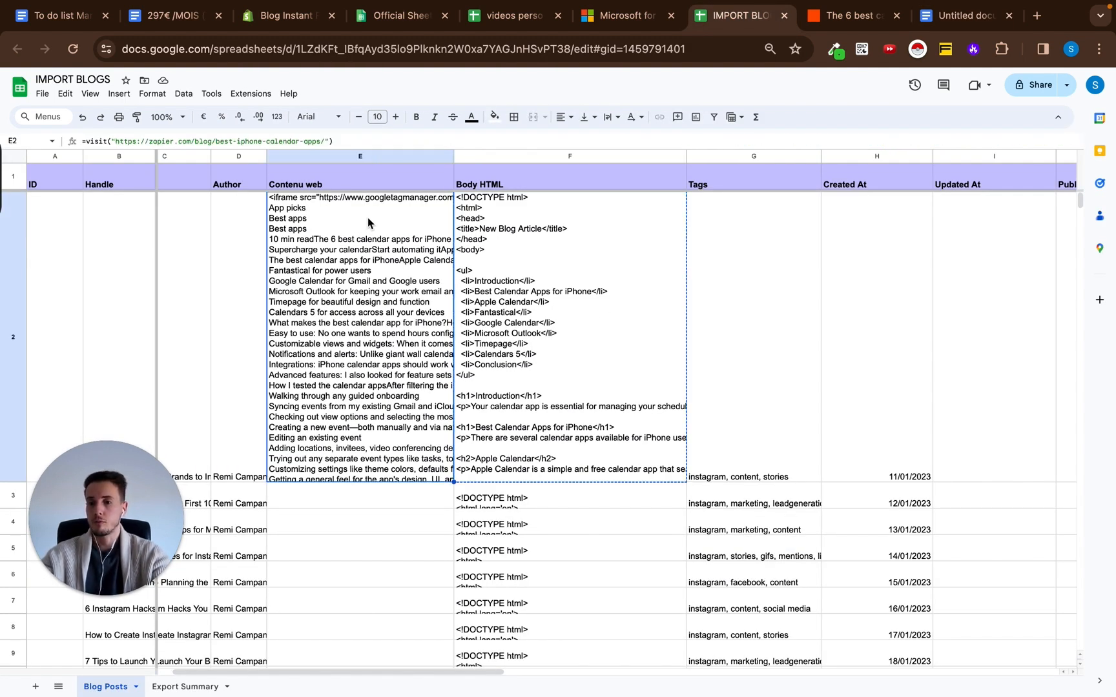
left_click(362, 501)
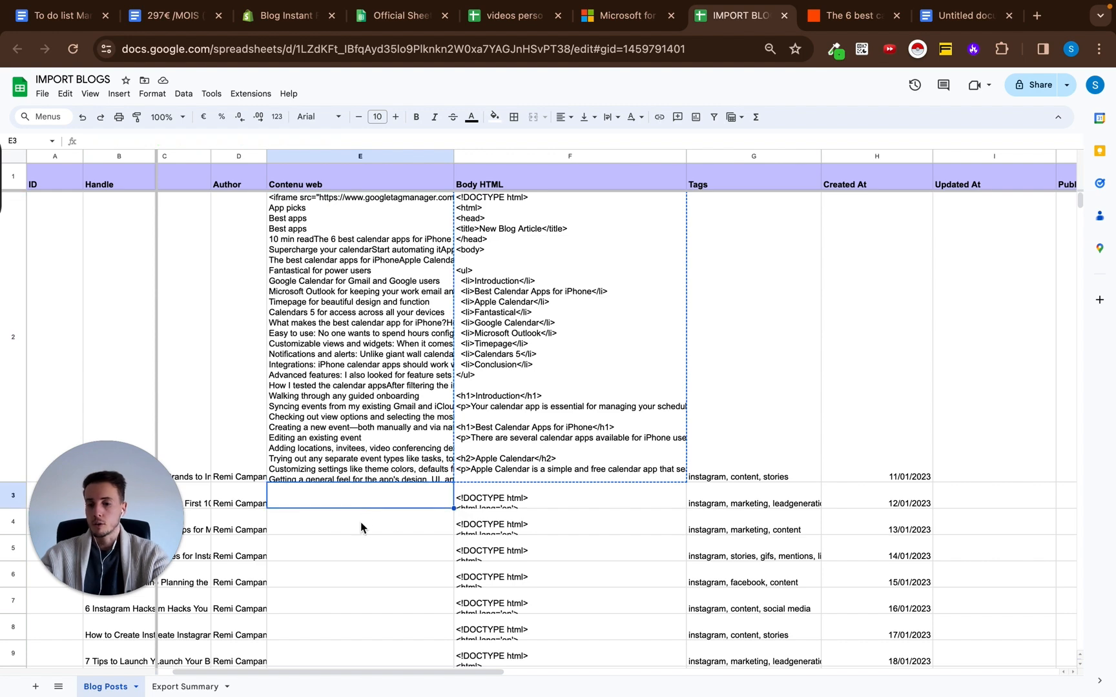
left_click(361, 524)
left_click(361, 554)
scroll(360, 552, "down", 5)
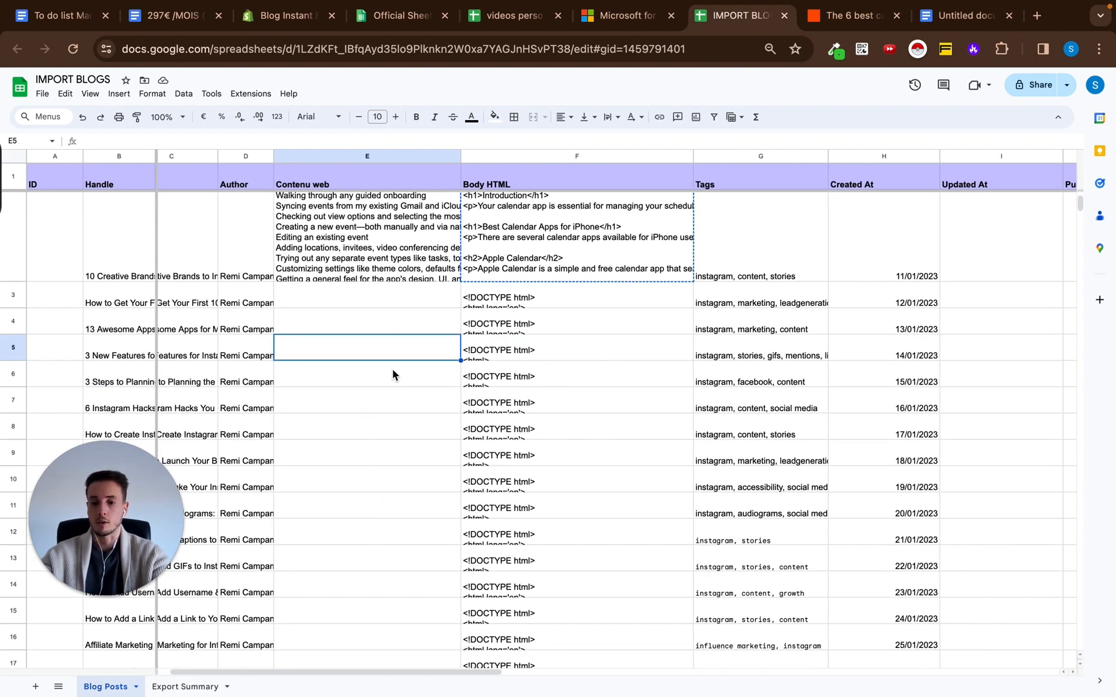
left_click(613, 271)
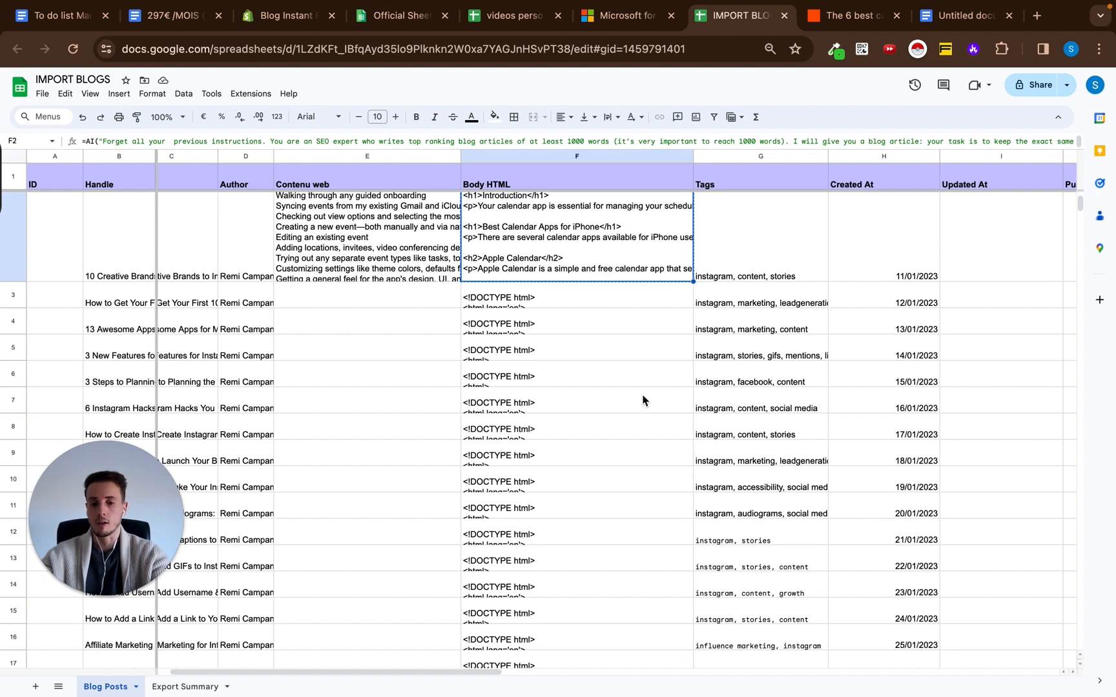
key("Right")
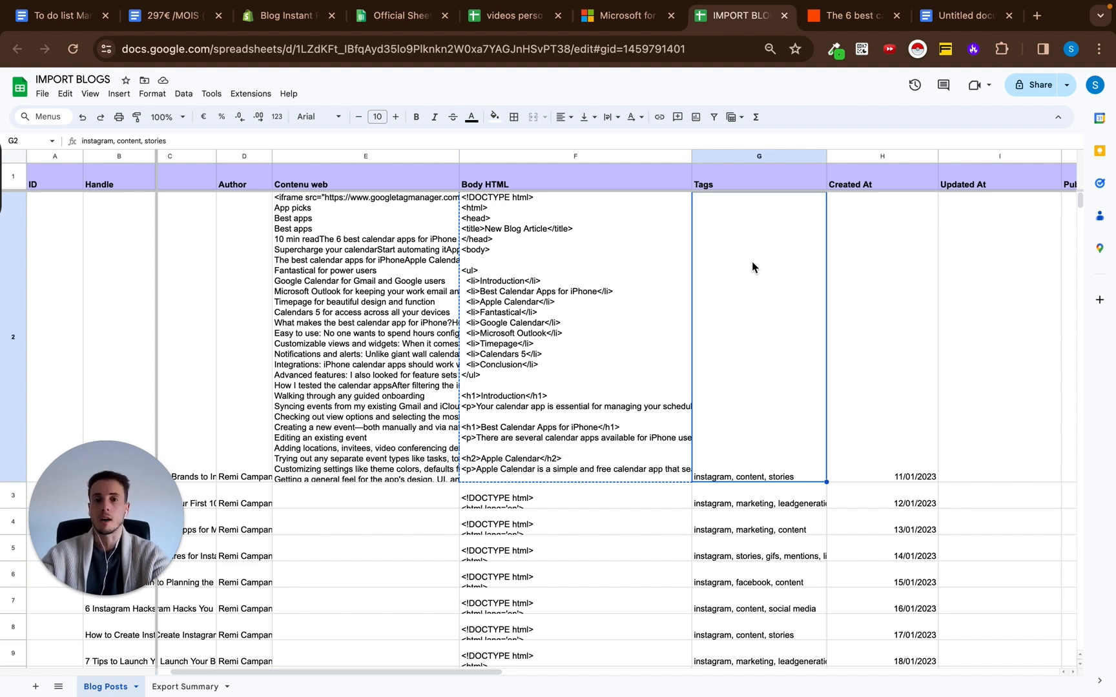
left_click(866, 271)
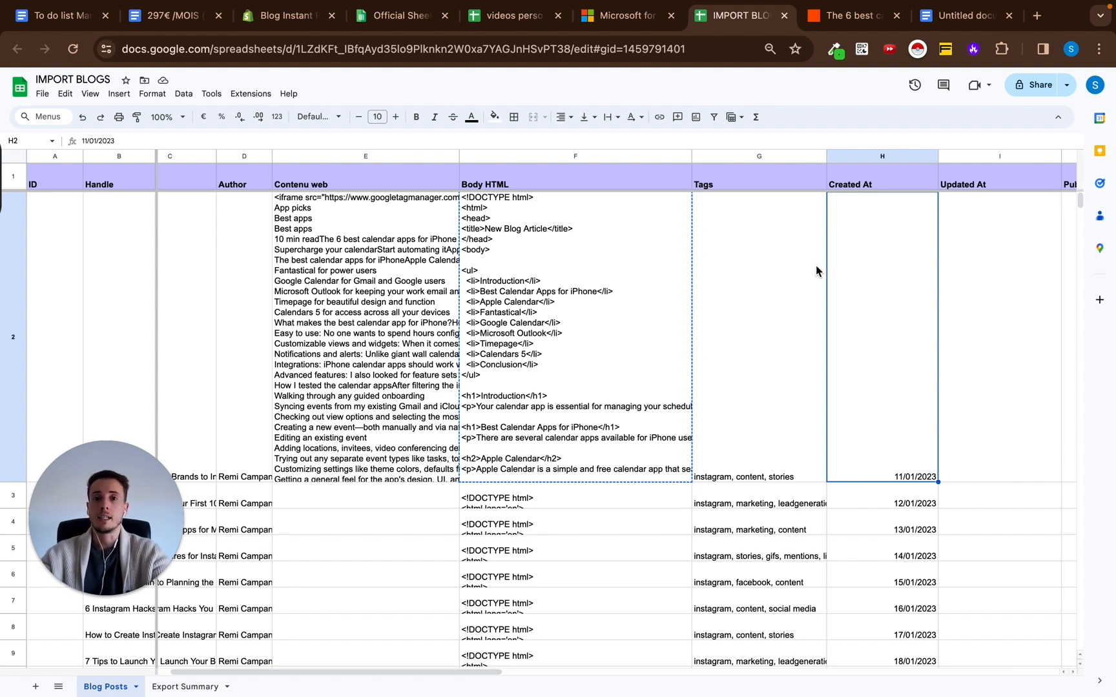
key("Left")
key("Left")
key("Left")
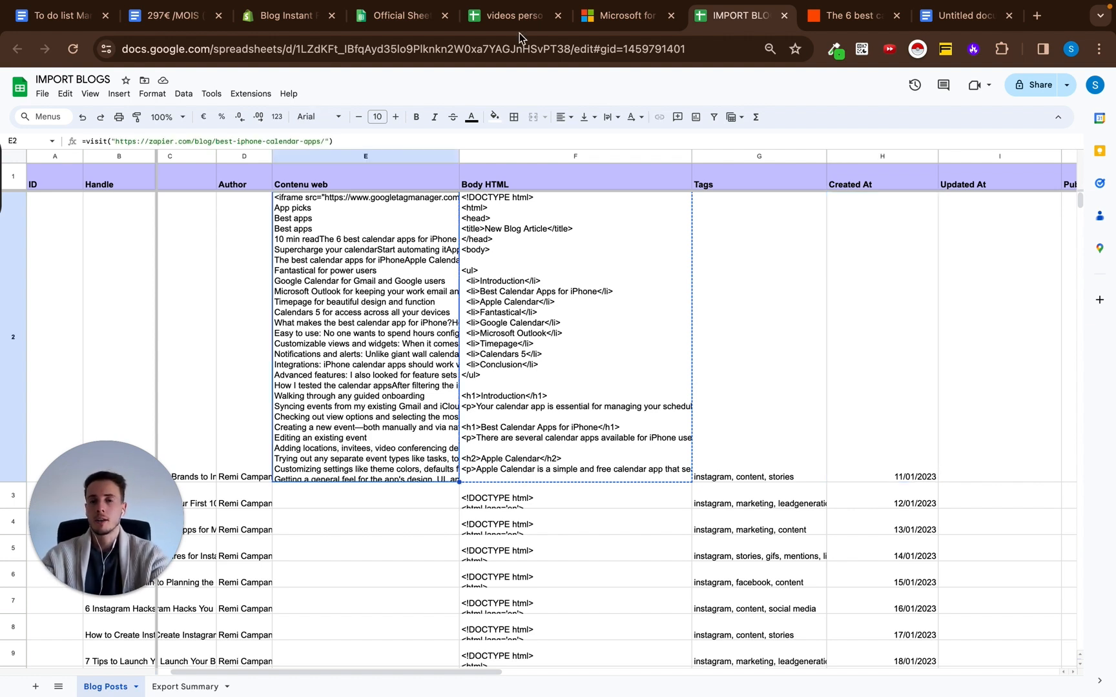
Switch to the SheetMagic website and examine the monthly and lifetime access prices on its pricing page.
left_click(412, 21)
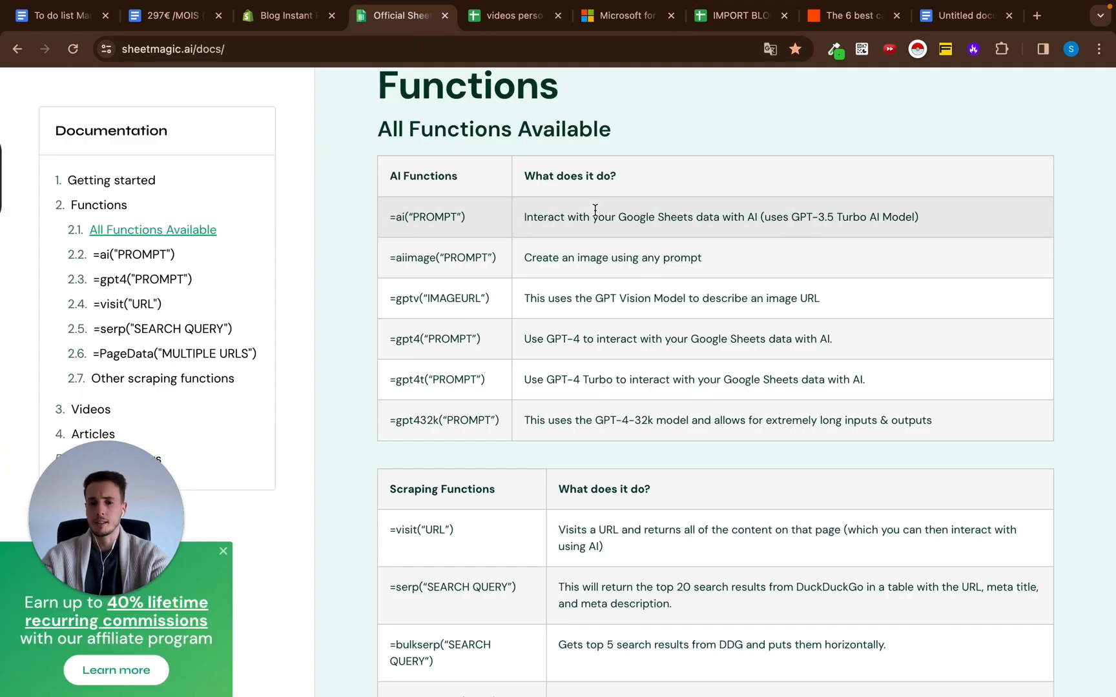
scroll(594, 210, "up", 15)
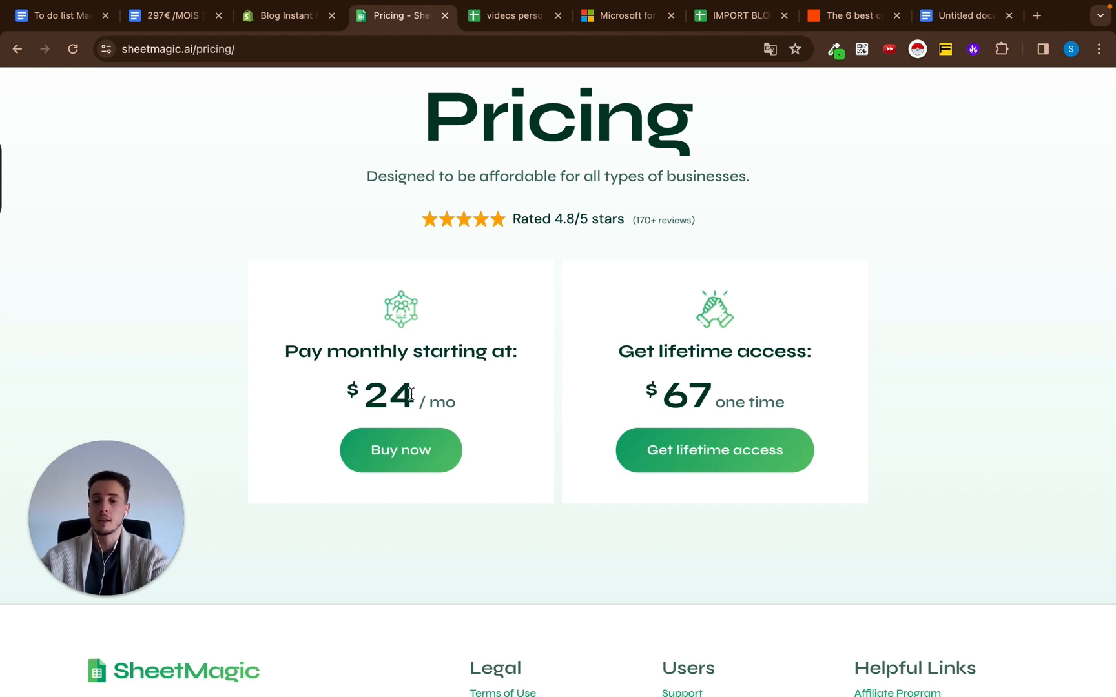
left_click_drag(365, 392, 347, 392)
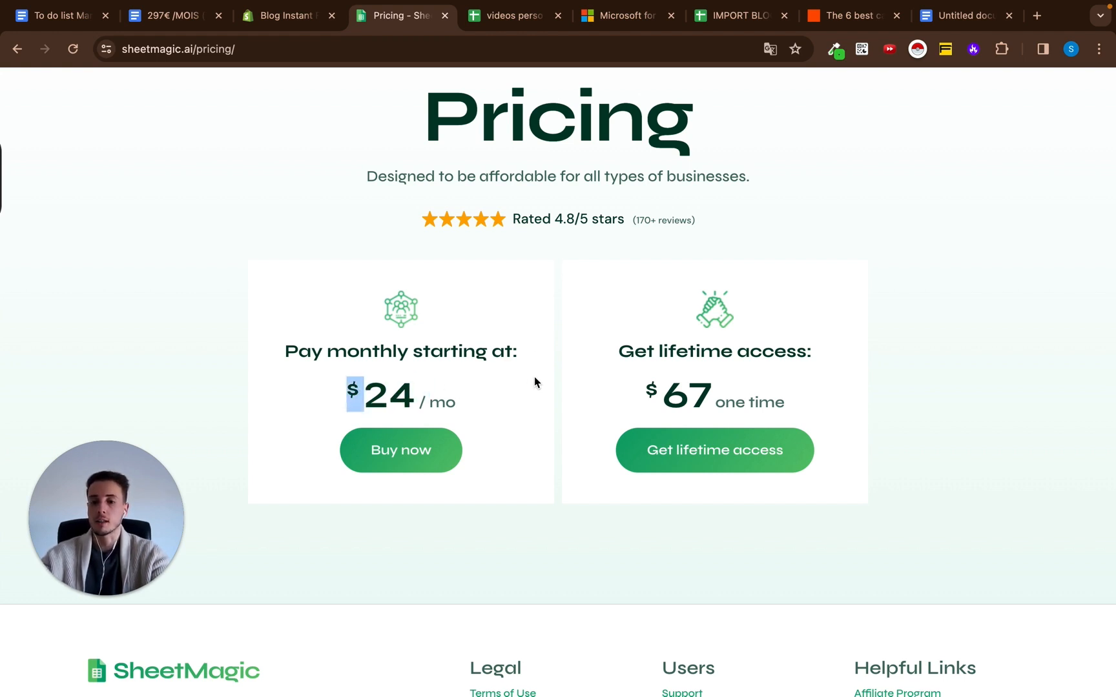
left_click_drag(664, 392, 646, 391)
scroll(595, 169, "up", 3)
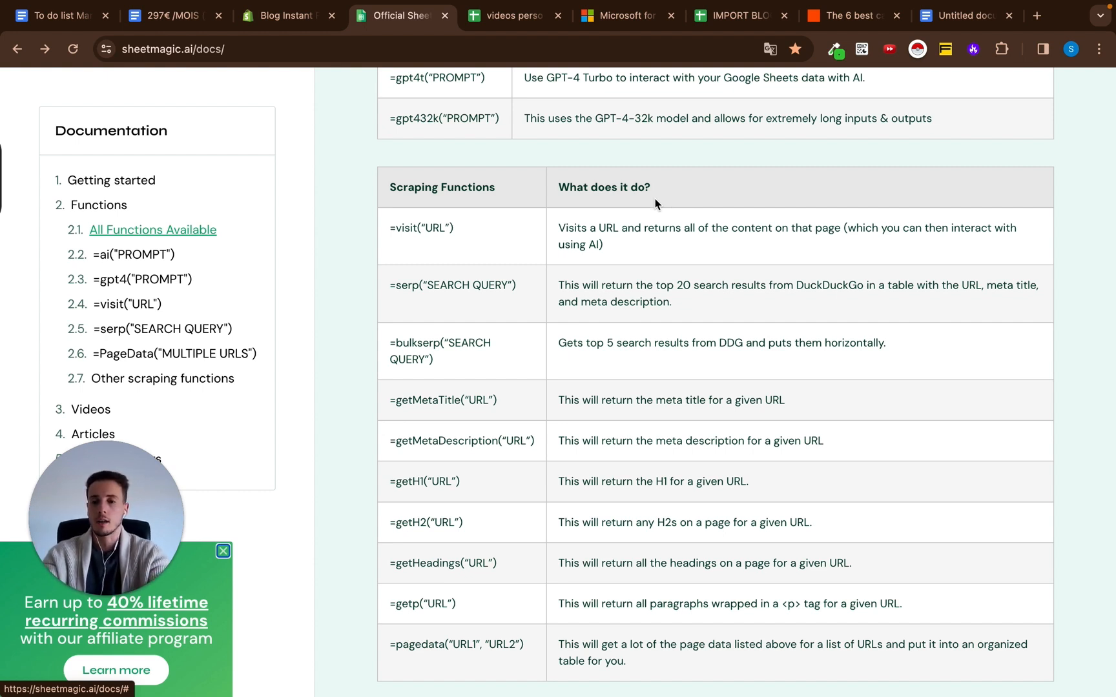
Read through the scraping functions in the SheetMagic documentation, focusing on =serp("SEARCH QUERY") and its 20 search results, and return to the Getting started section.
scroll(655, 360, "down", 1)
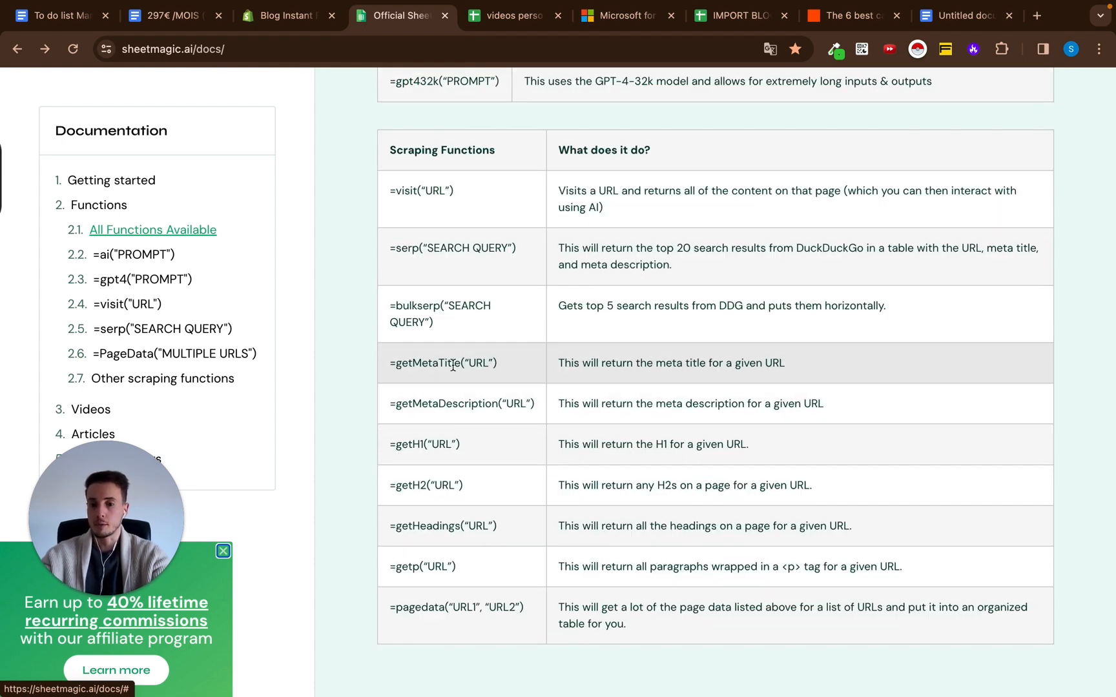
scroll(588, 346, "down", 3)
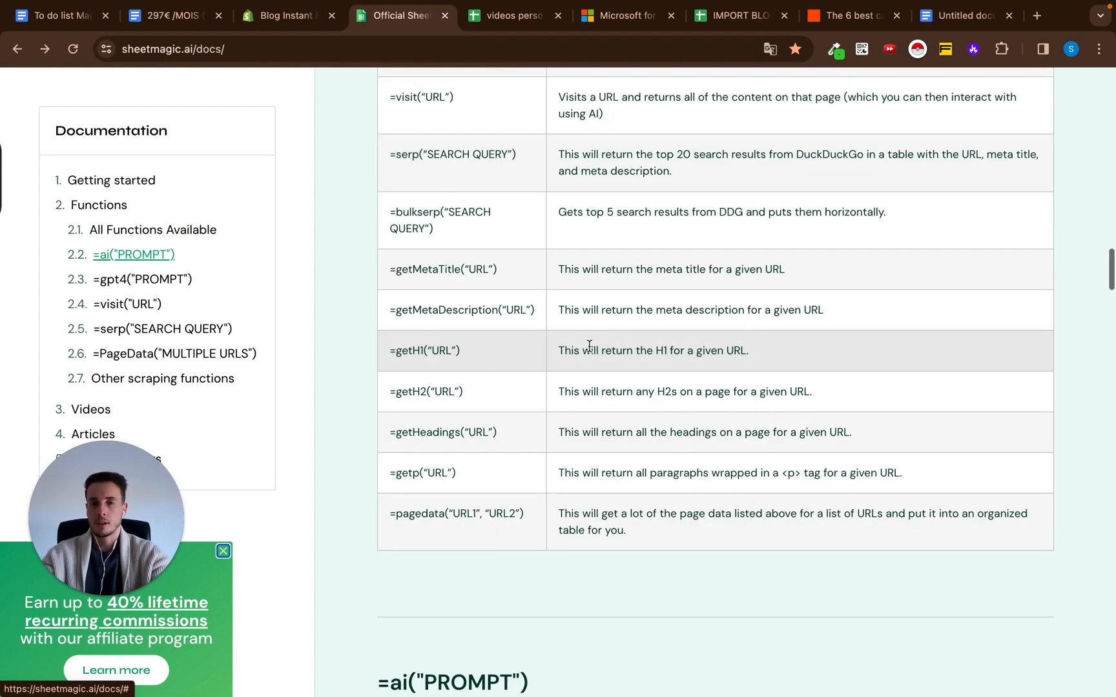
scroll(1033, 369, "down", 20)
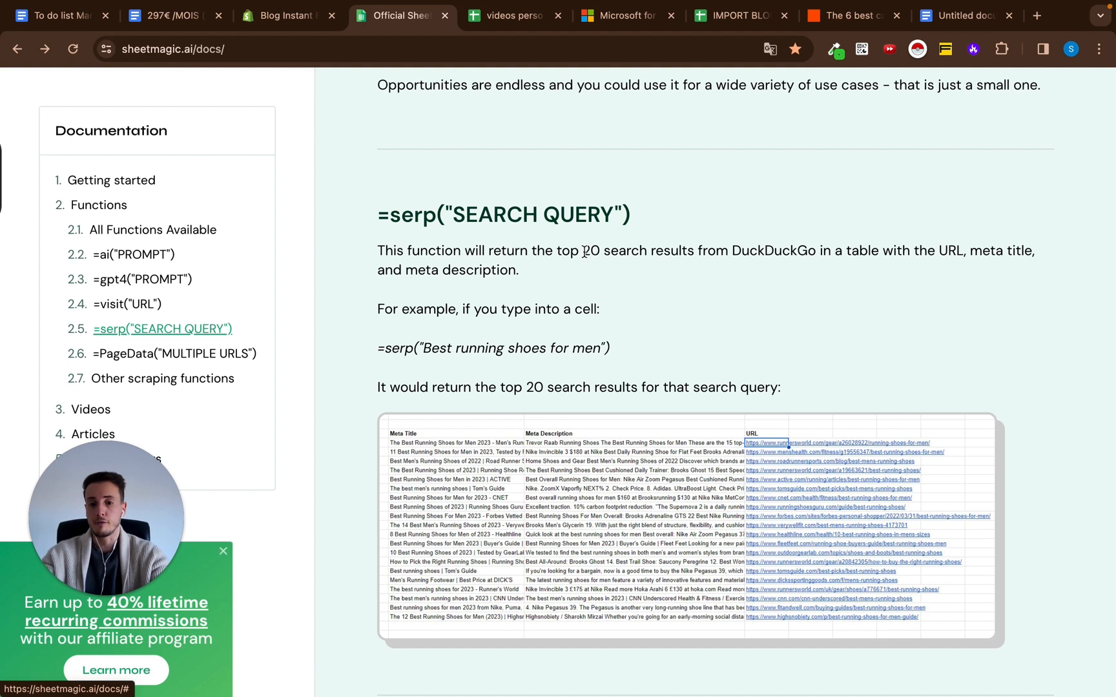
left_click_drag(583, 250, 699, 251)
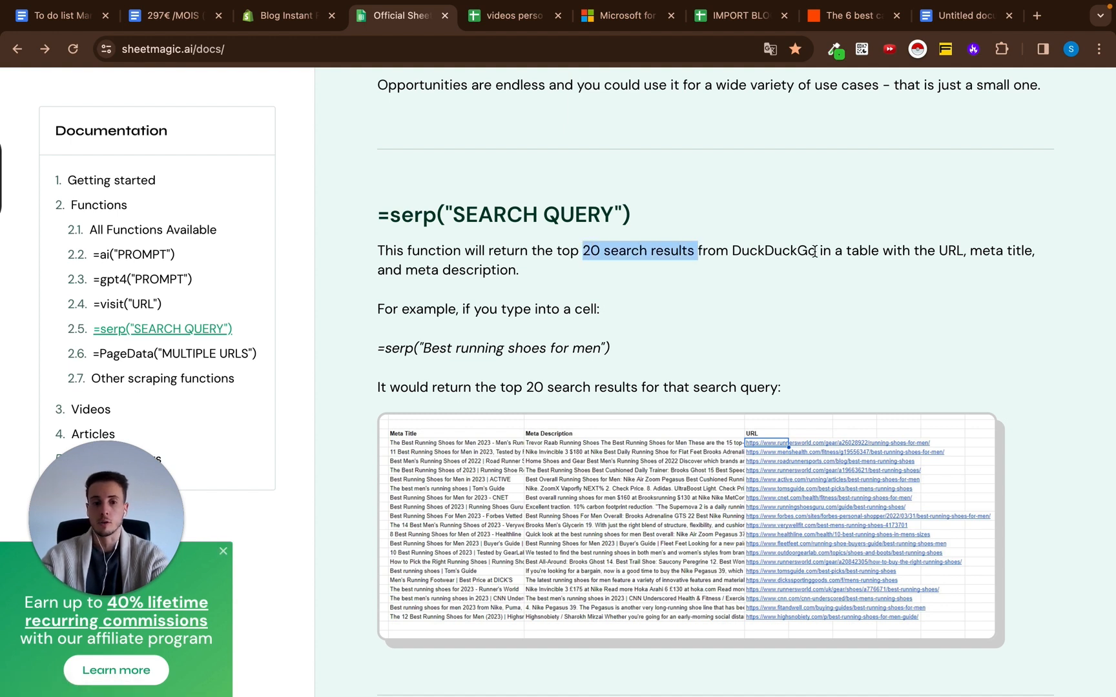
left_click(722, 231)
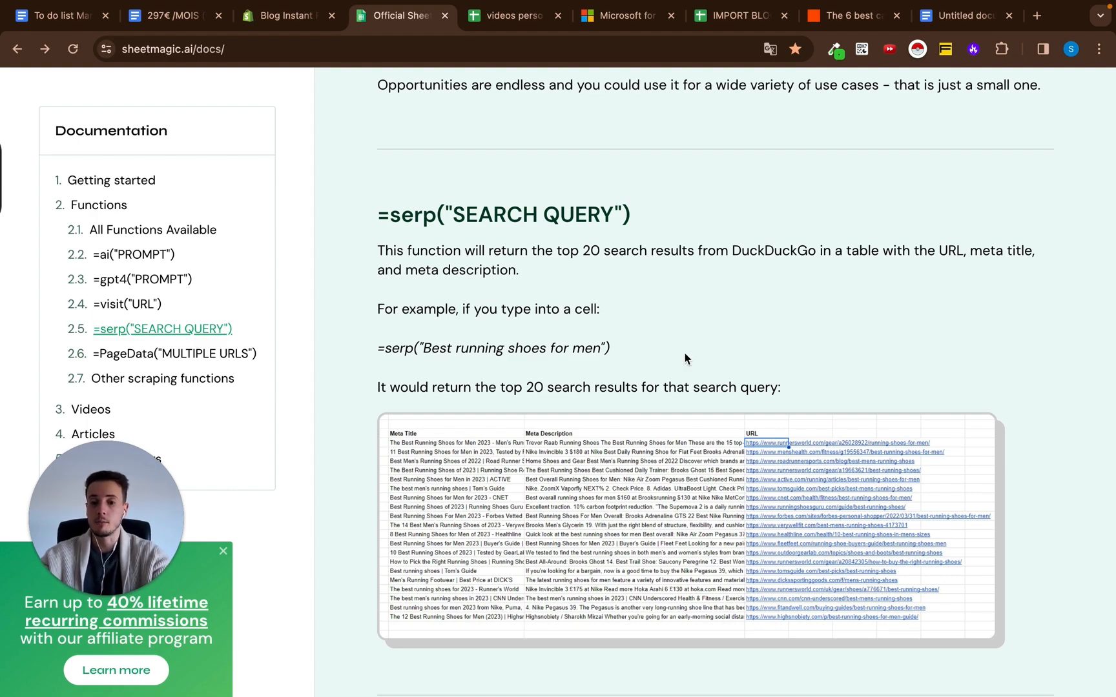
scroll(685, 358, "down", 10)
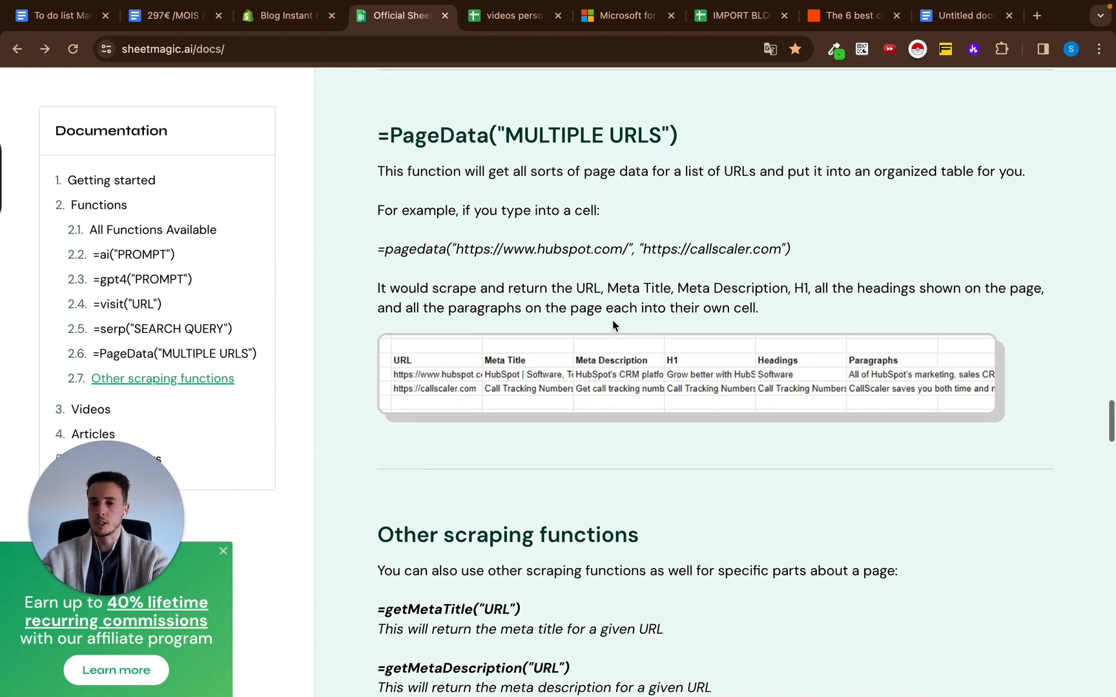
scroll(613, 319, "up", 15)
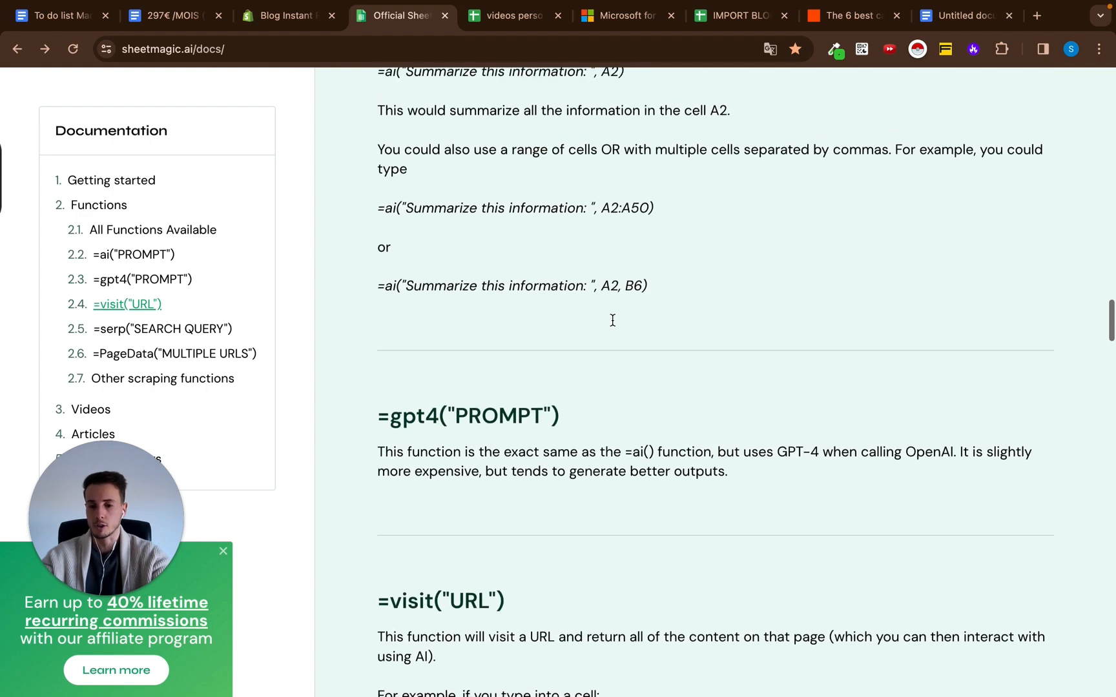
scroll(612, 320, "up", 10)
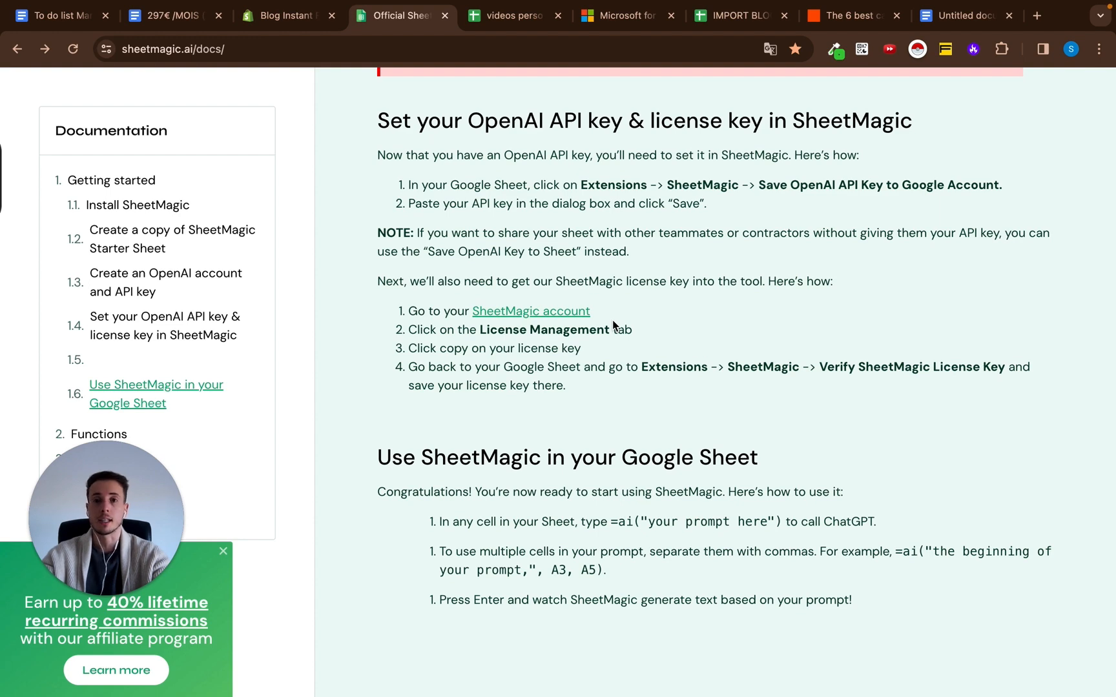
scroll(675, 387, "up", 10)
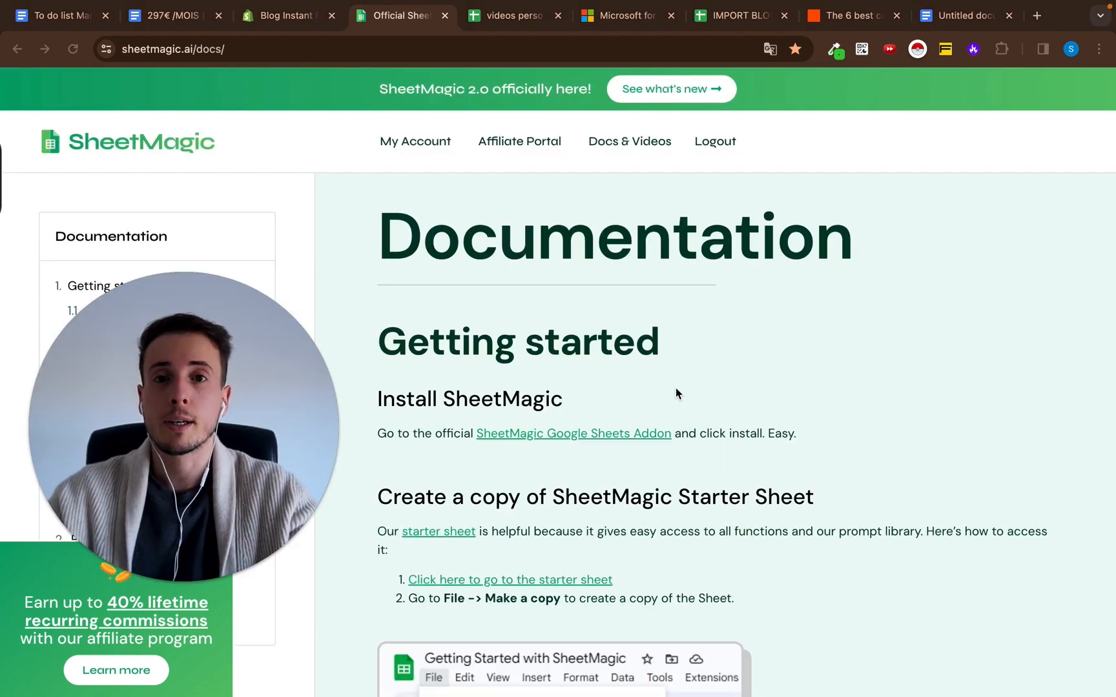